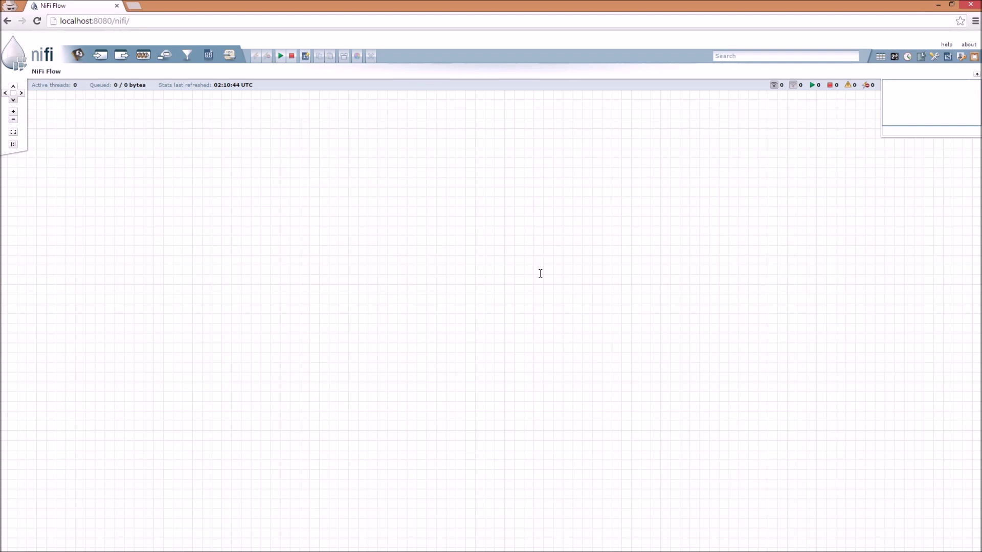
click(184, 20)
drag(205, 21, 53, 20)
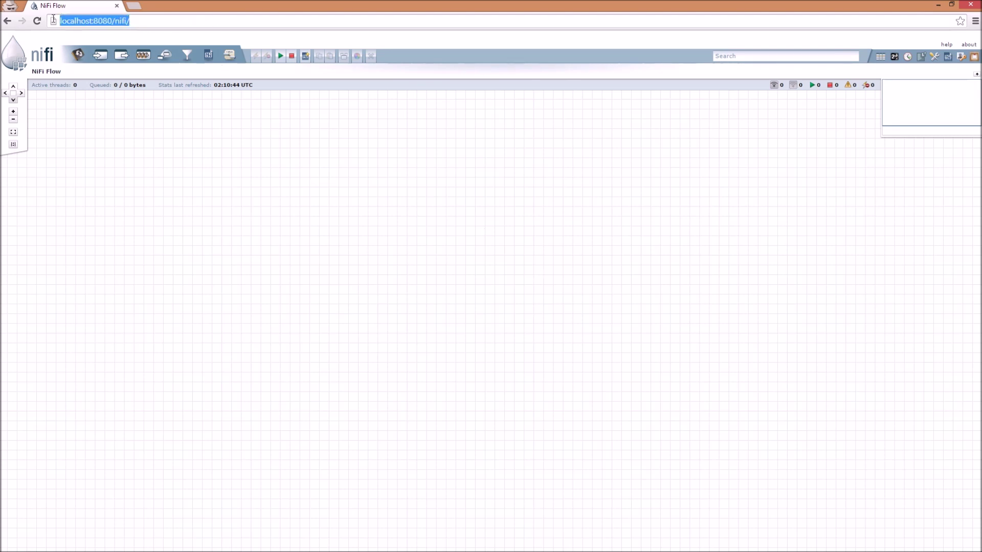
click(211, 21)
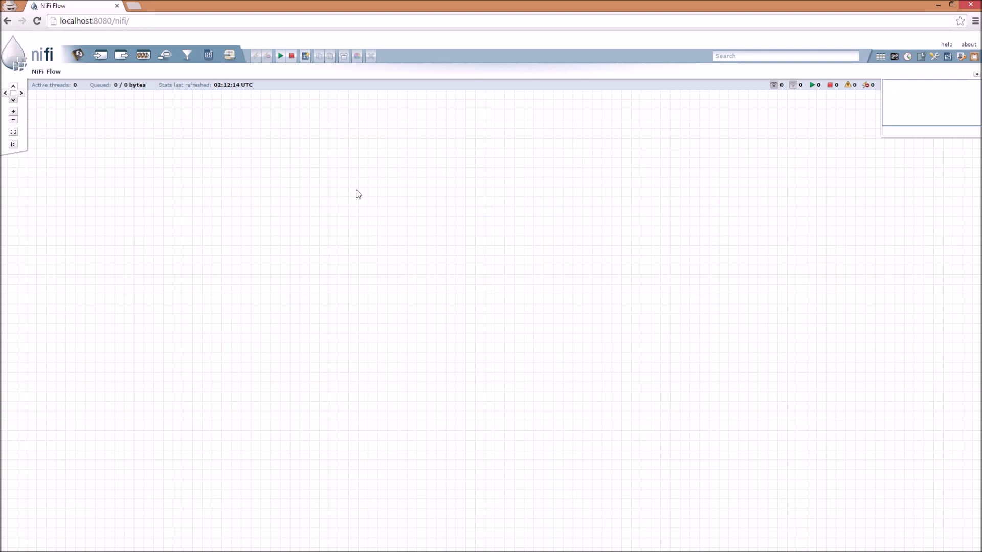
mouse_move(929, 105)
mouse_down()
mouse_move(938, 133)
mouse_move(920, 114)
mouse_move(951, 110)
mouse_move(925, 103)
mouse_up()
click(13, 99)
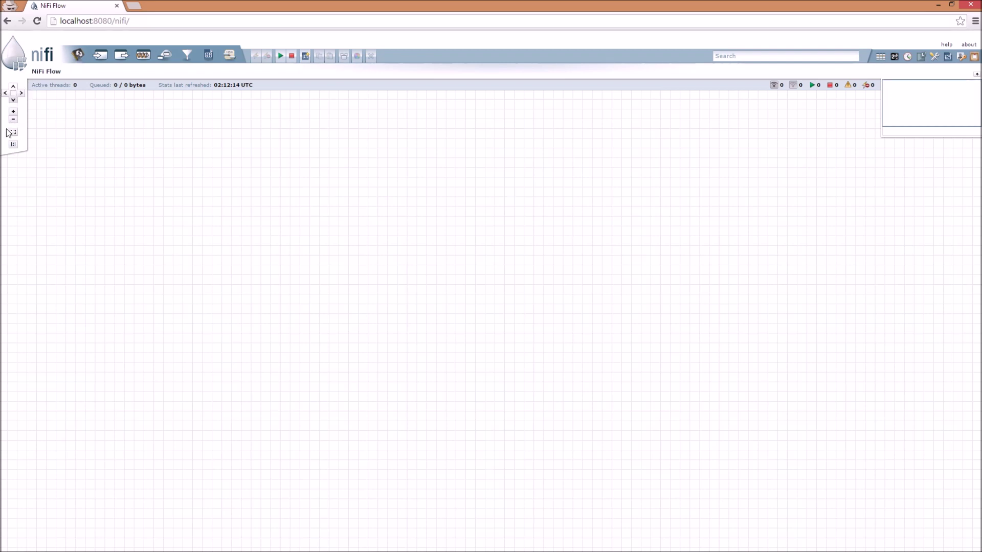
click(13, 145)
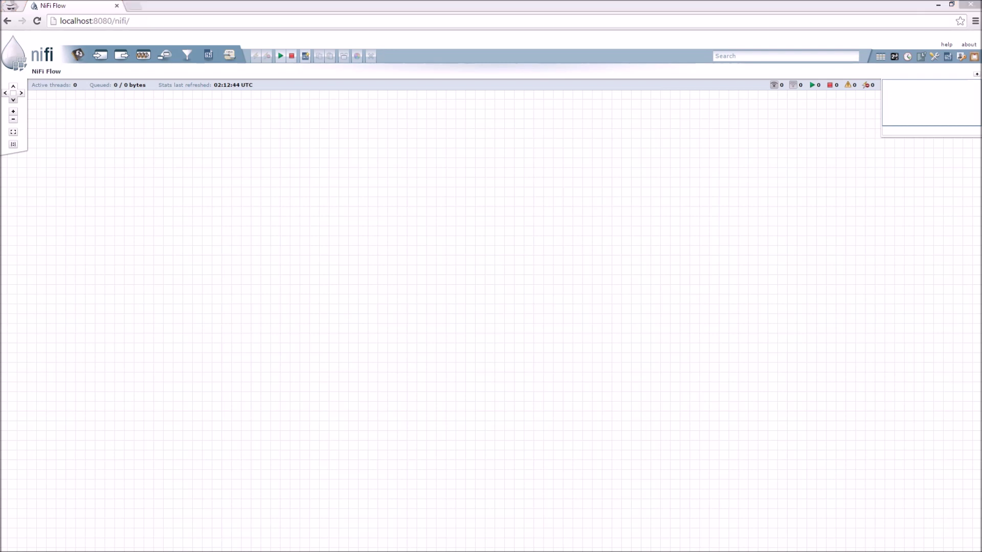
click(509, 214)
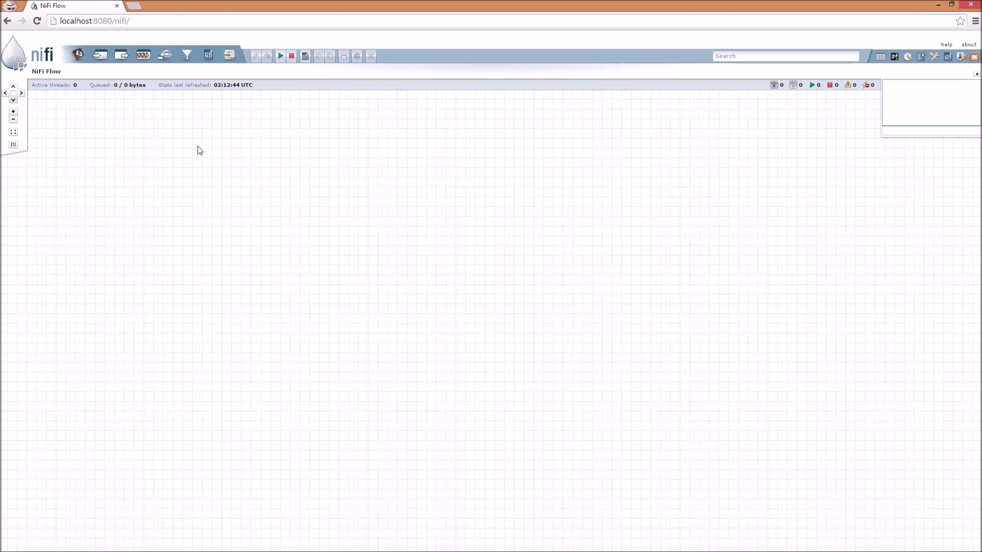
Add a GetHTTP processor to the upper part of the canvas, narrowing the processor types with the "get" tag
drag(78, 56, 435, 158)
drag(432, 157, 432, 157)
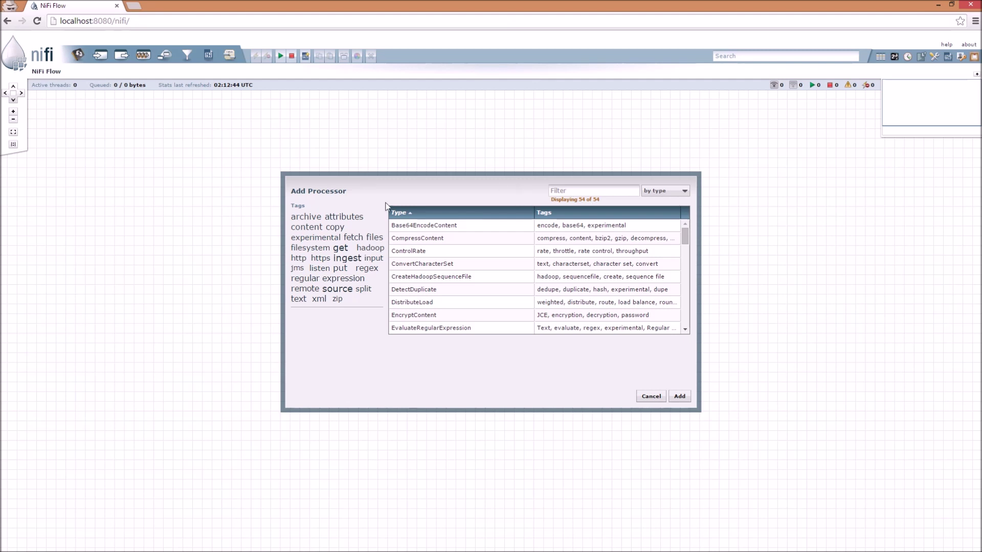
click(610, 190)
text(get)
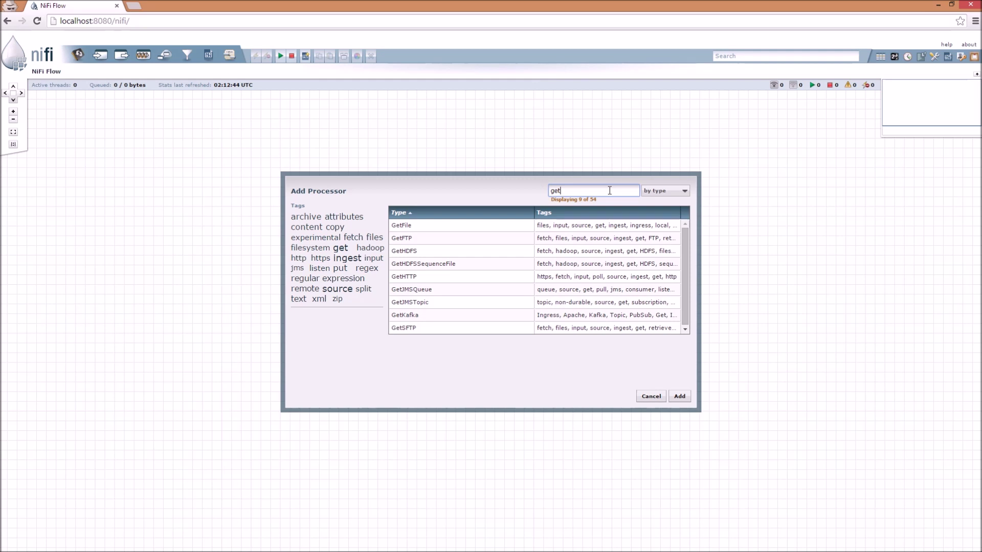
drag(584, 190, 468, 176)
key(BackSpace)
click(341, 248)
click(429, 278)
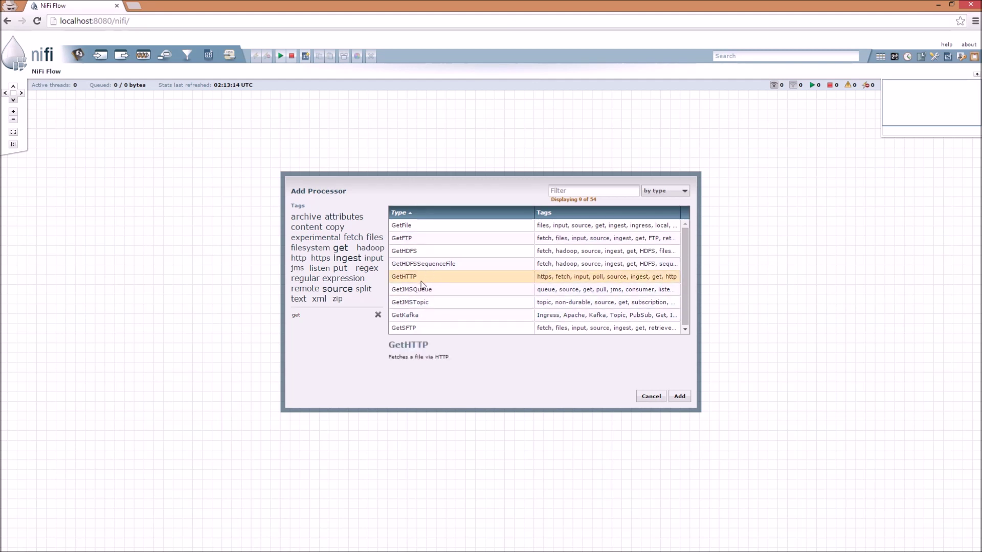
double_click(422, 280)
drag(541, 164, 475, 164)
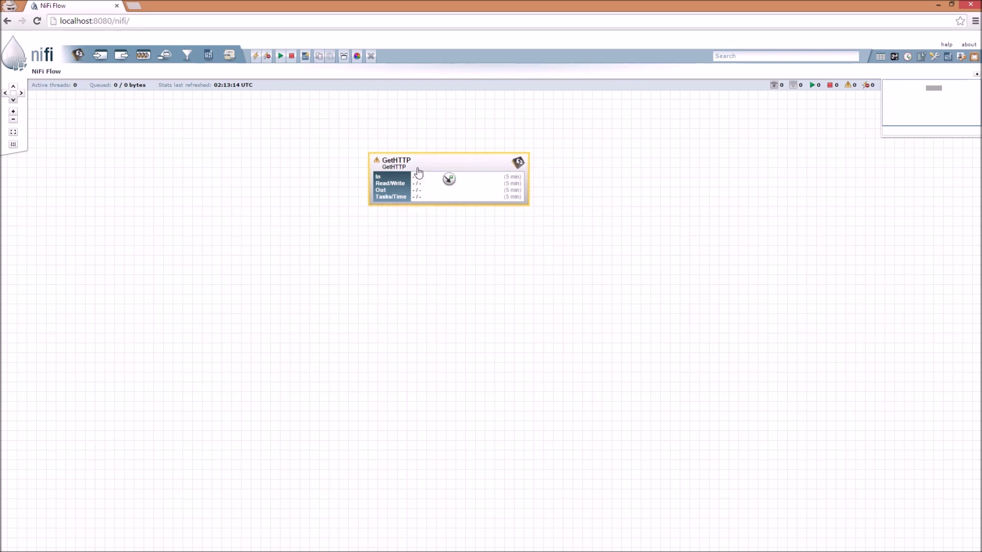
Center the GetHTTP processor in view and move it to the upper middle of the canvas
drag(77, 55, 264, 213)
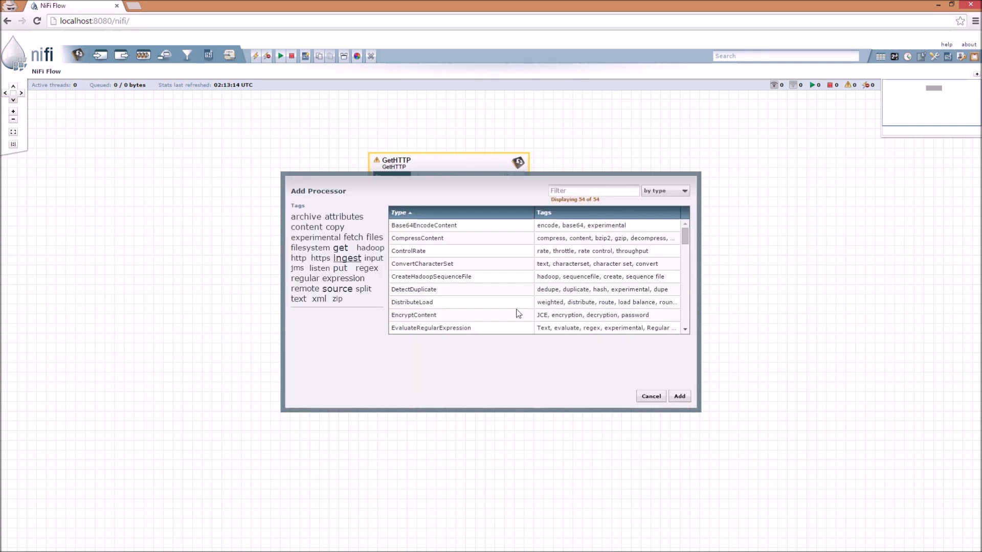
click(652, 397)
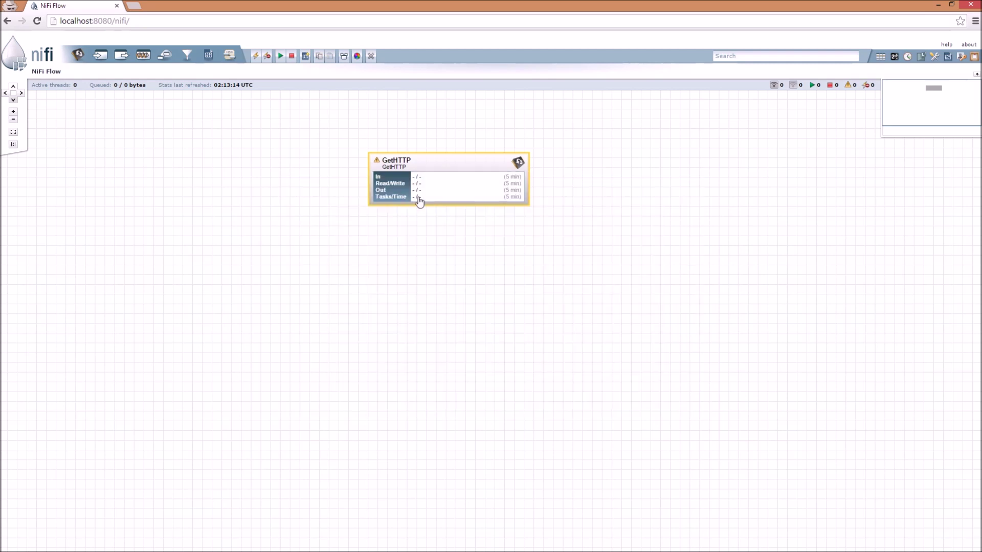
right_click(425, 166)
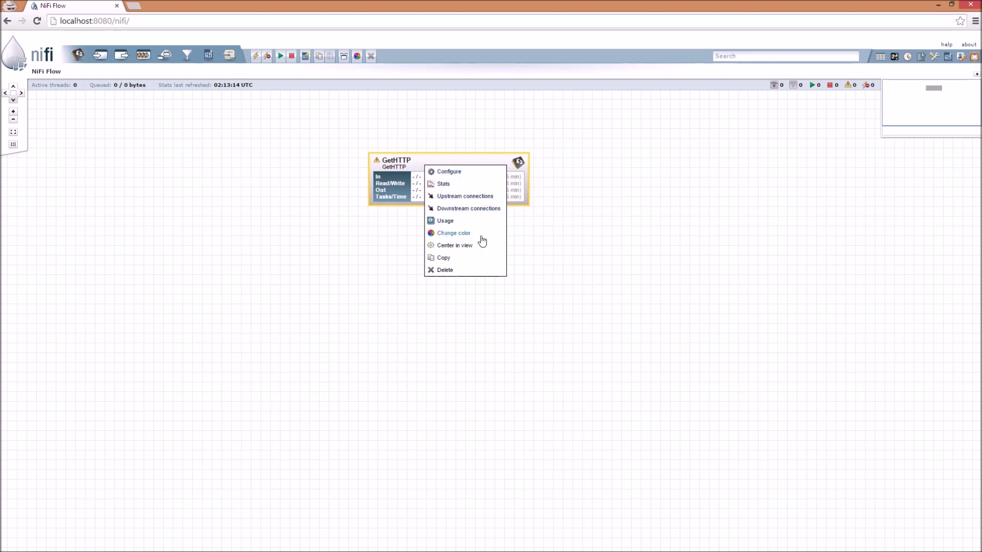
click(462, 249)
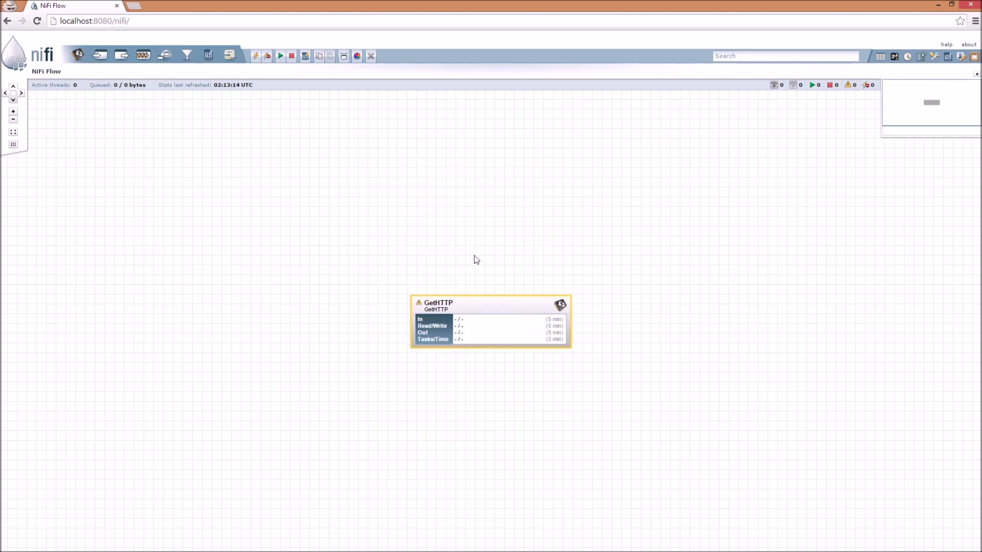
drag(492, 309, 439, 160)
Configure the GetHTTP processor with the name "Get xml"
right_click(439, 158)
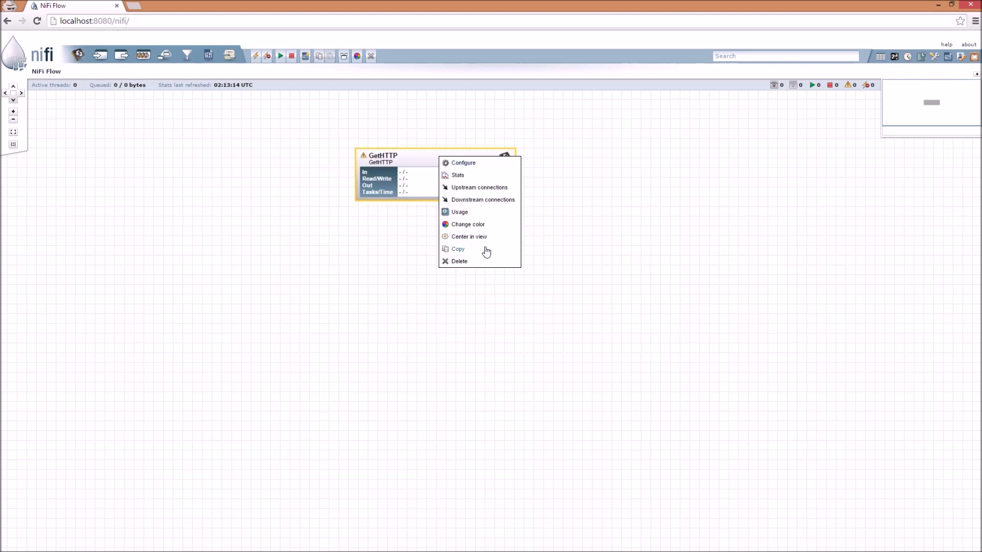
click(462, 164)
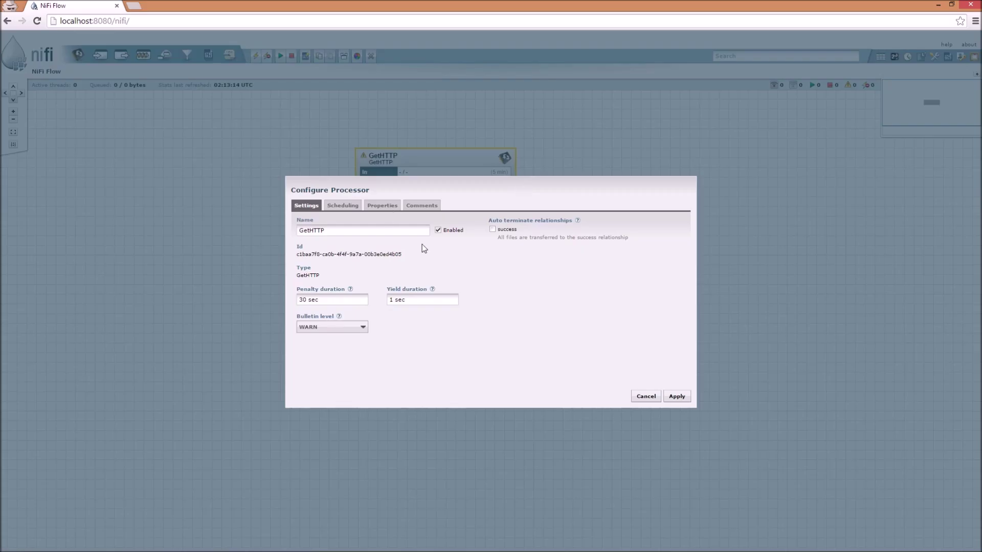
triple_click(380, 241)
double_click(387, 230)
text(Get xml)
triple_click(373, 230)
click(358, 230)
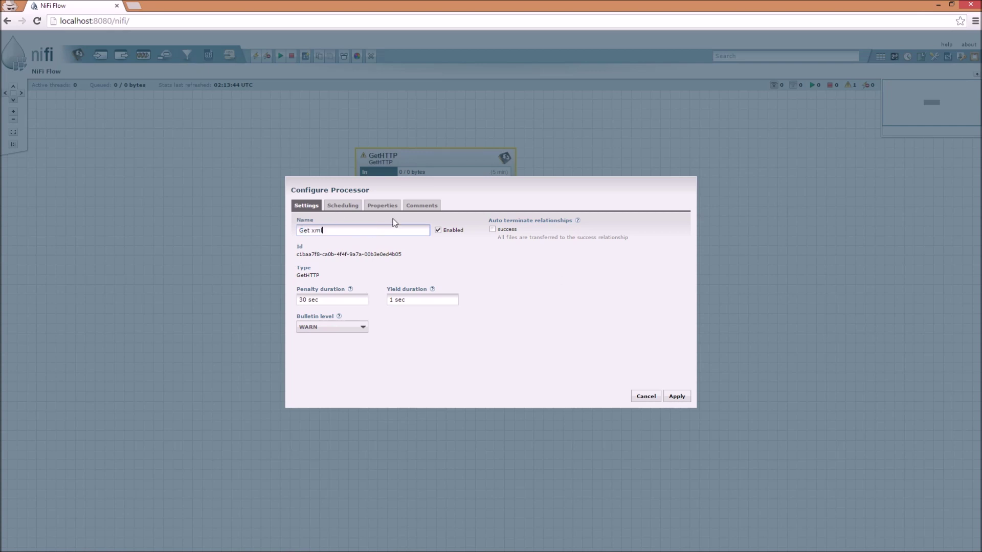
click(341, 210)
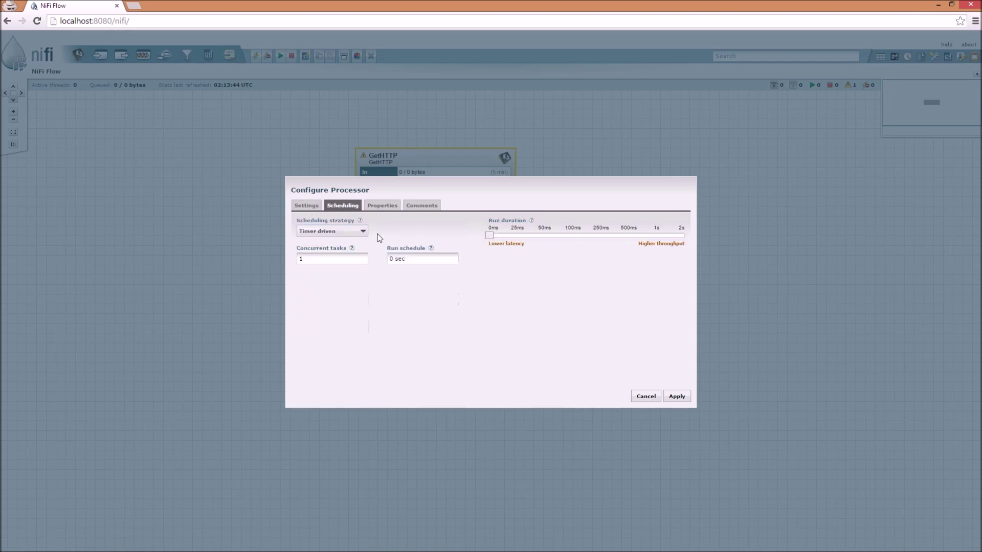
click(397, 205)
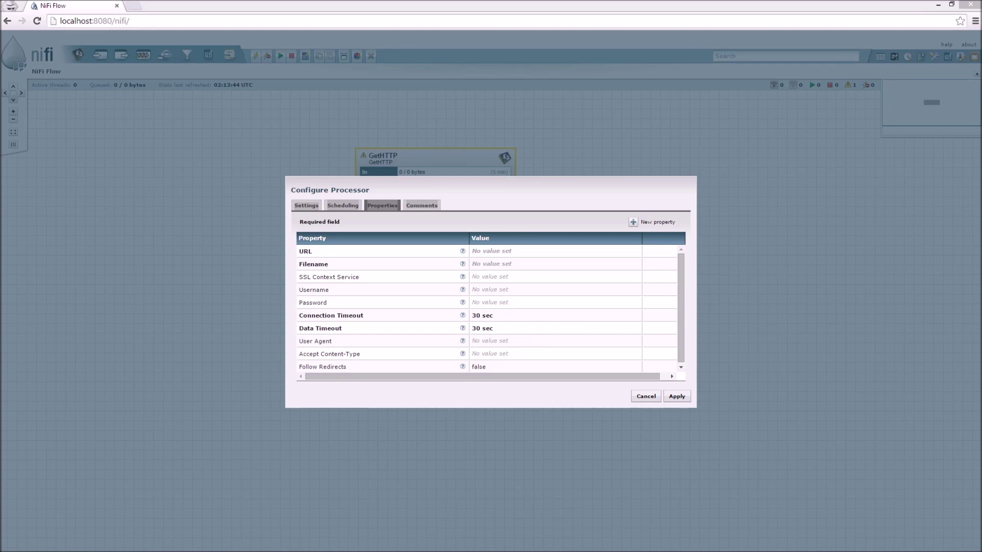
click(526, 251)
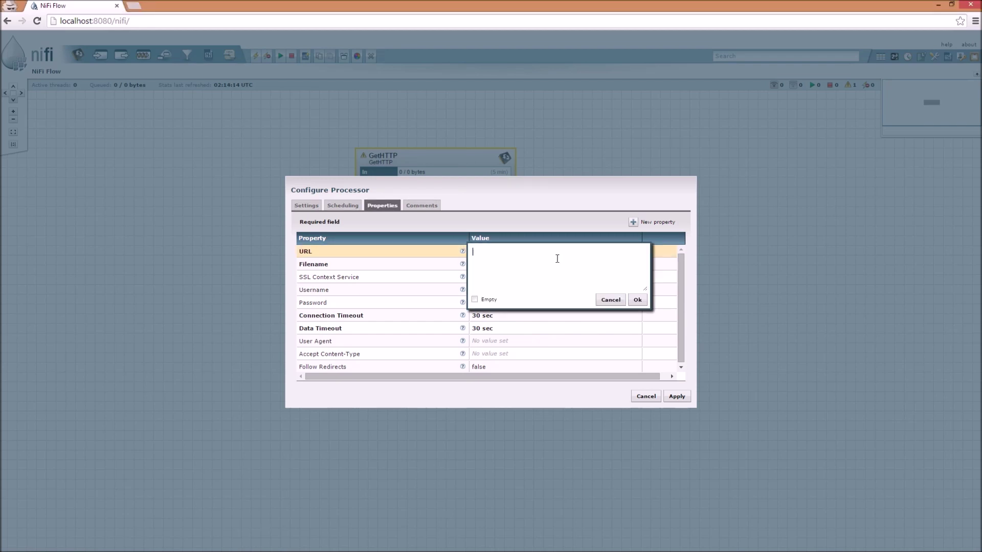
text(http://xkcd)
text(.com/rss.xml)
click(638, 300)
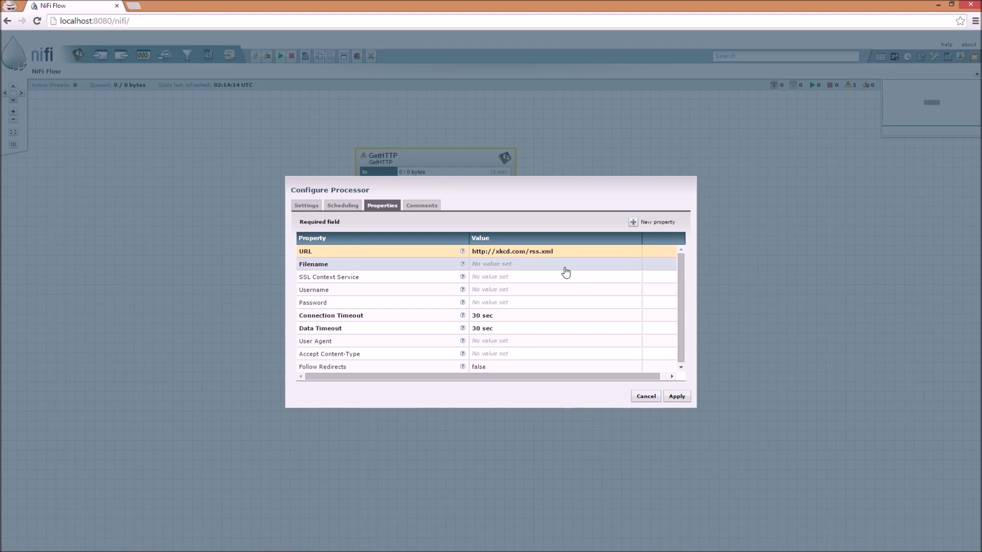
click(676, 397)
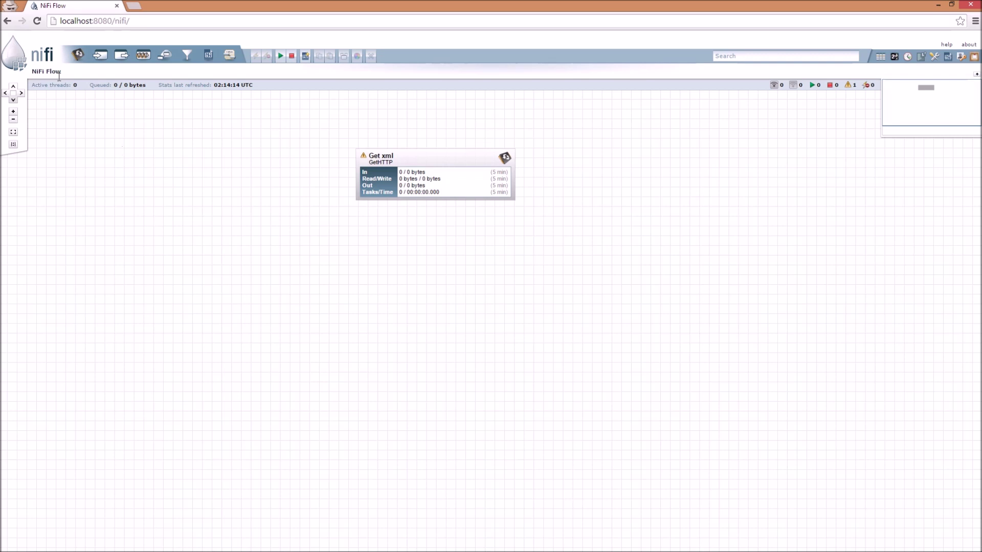
Add an EvaluateXPath processor, filtering the types by "evaluate", and align it directly below the Get xml processor
drag(78, 55, 437, 250)
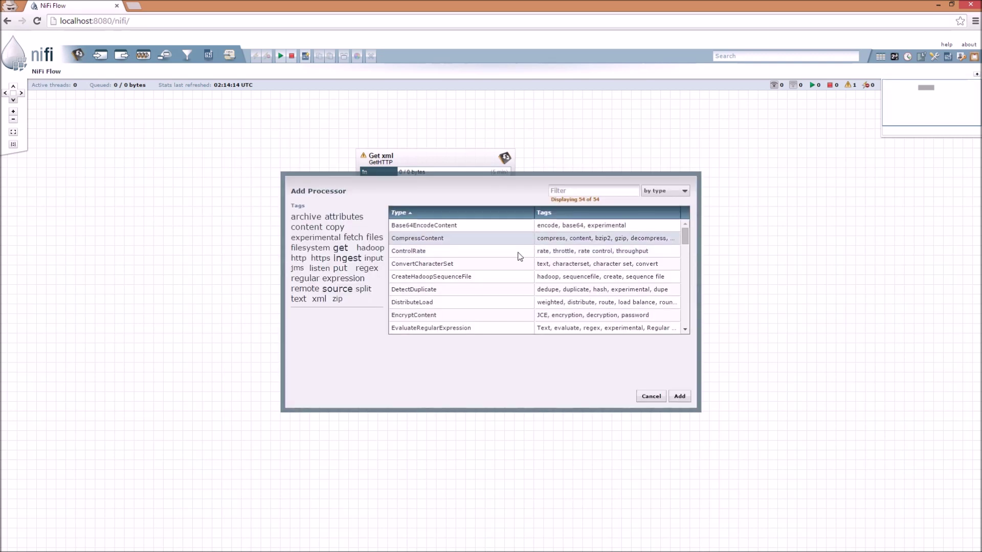
click(619, 191)
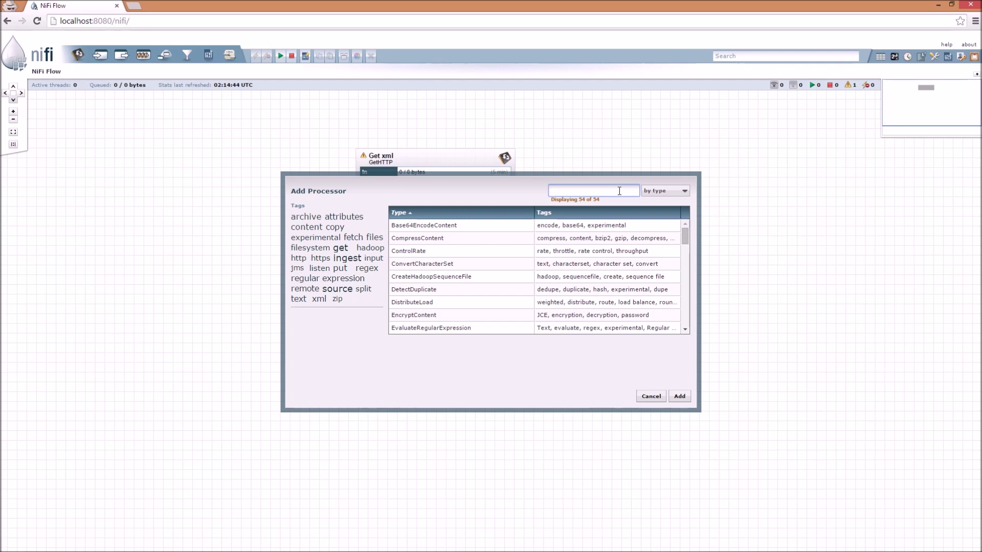
text(ec)
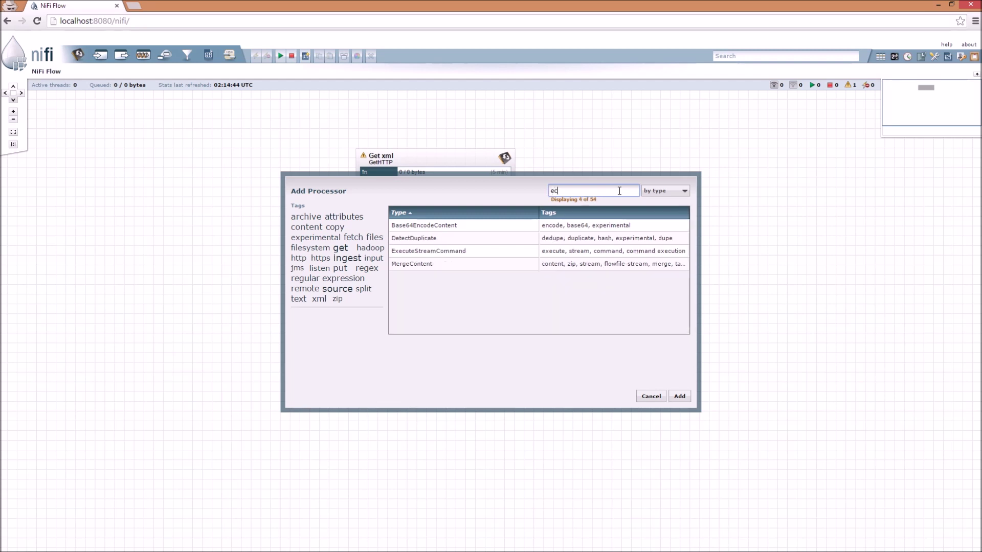
text(aluate)
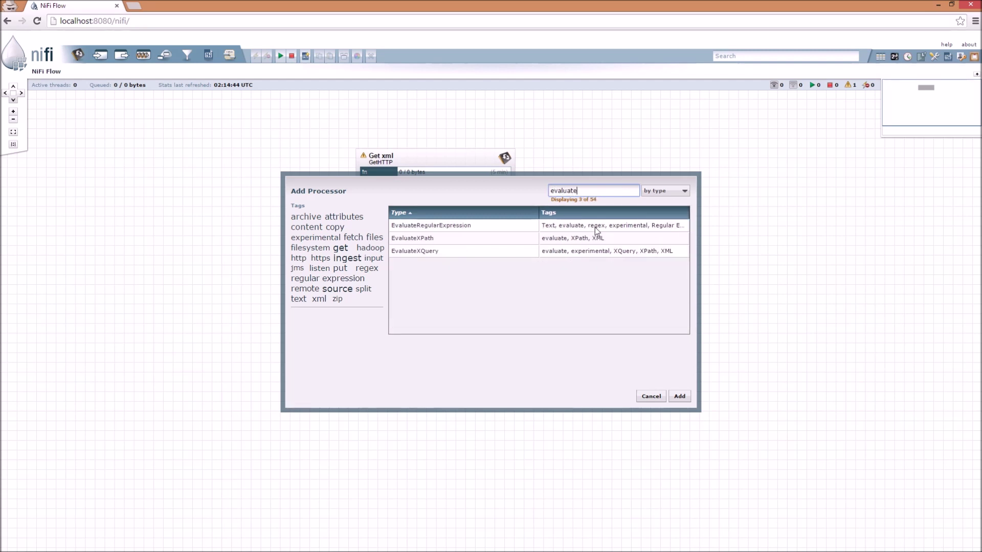
click(591, 240)
click(680, 396)
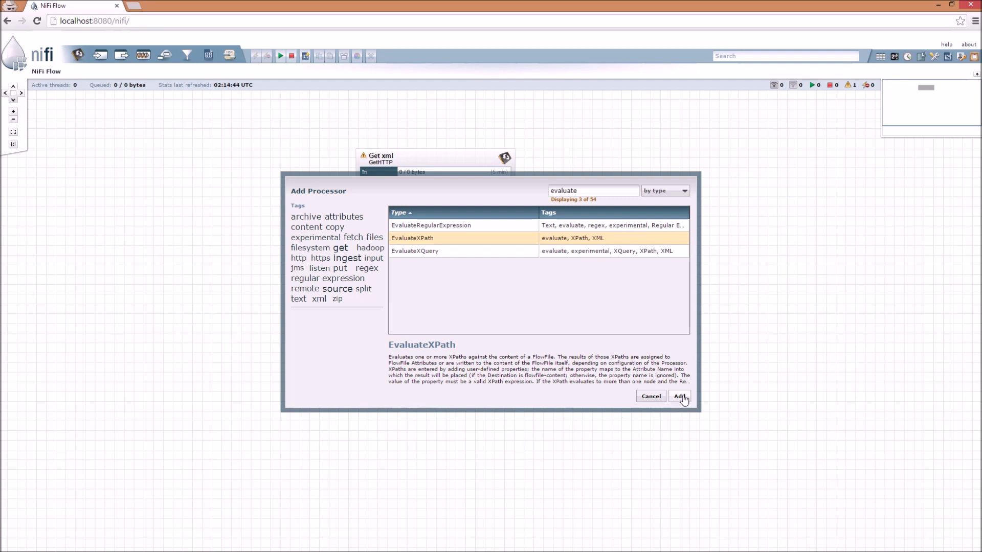
drag(488, 253, 431, 254)
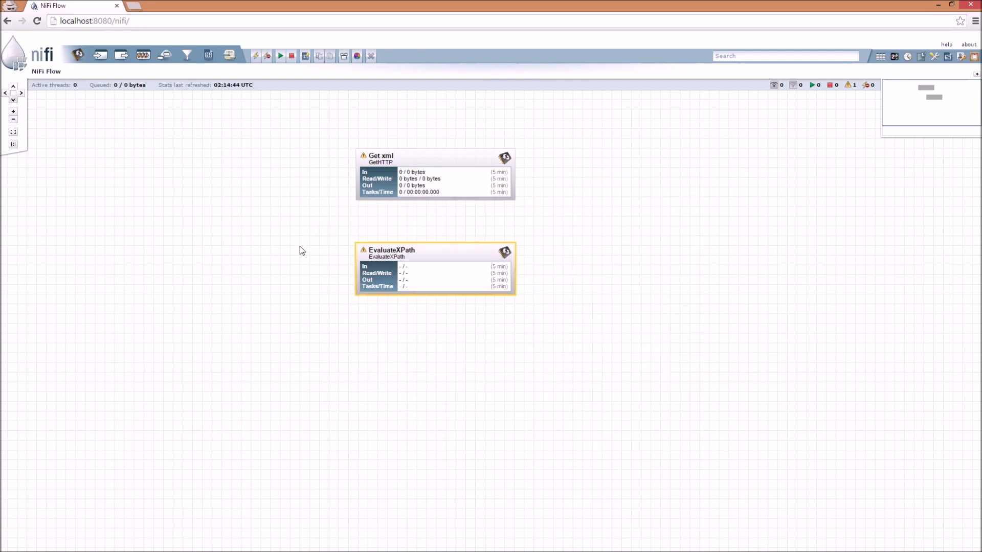
mouse_move(257, 213)
mouse_down()
mouse_move(276, 213)
mouse_move(197, 198)
mouse_move(208, 243)
mouse_move(262, 227)
mouse_up()
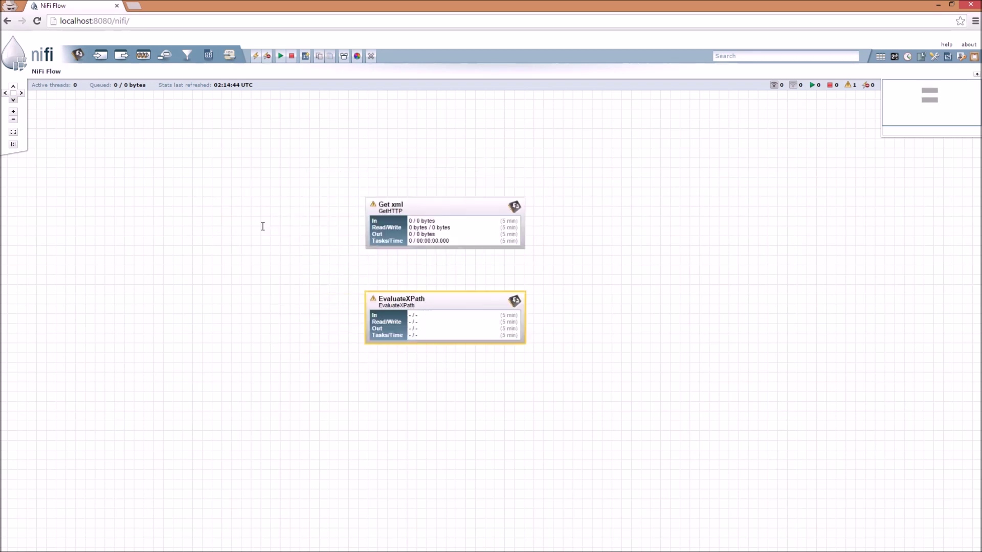
click(341, 240)
drag(514, 257, 476, 222)
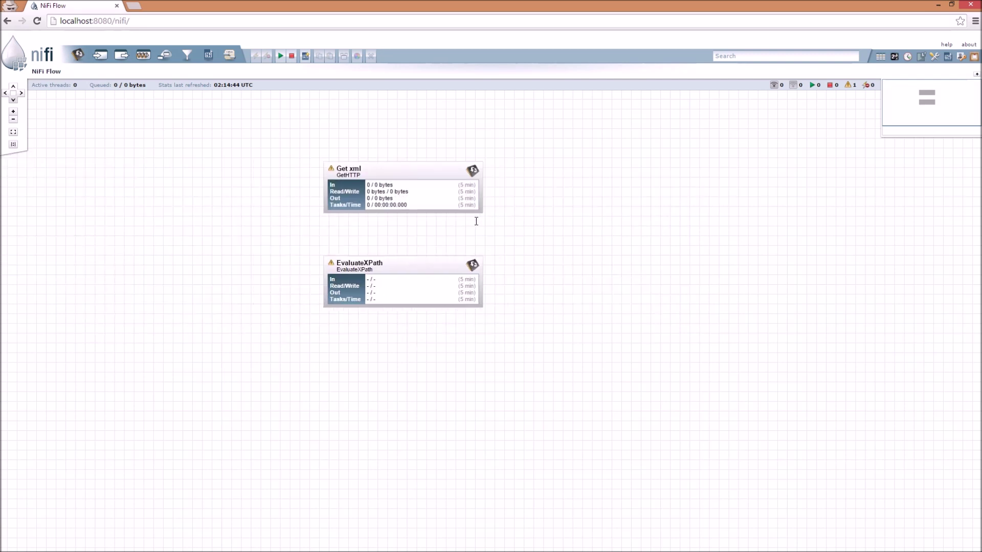
right_click(538, 168)
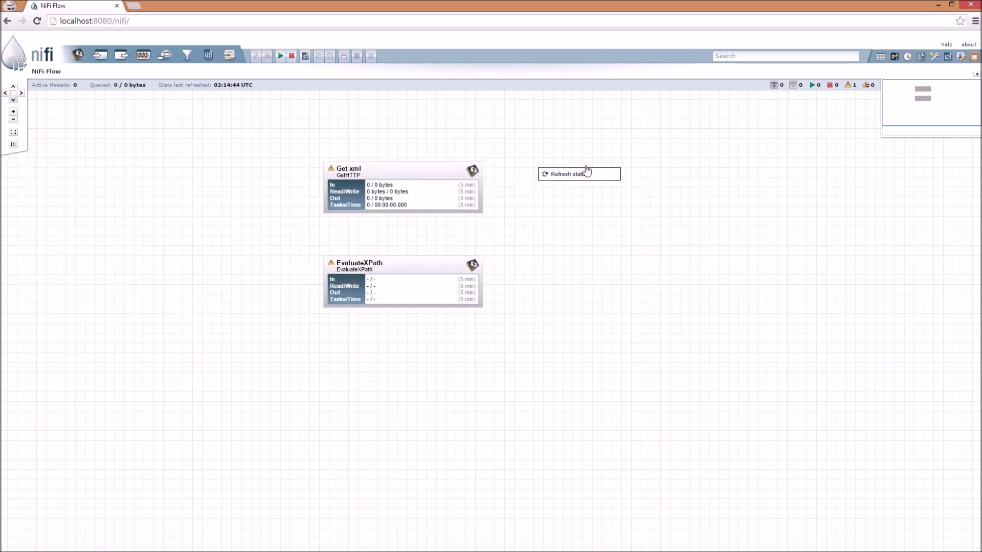
click(614, 218)
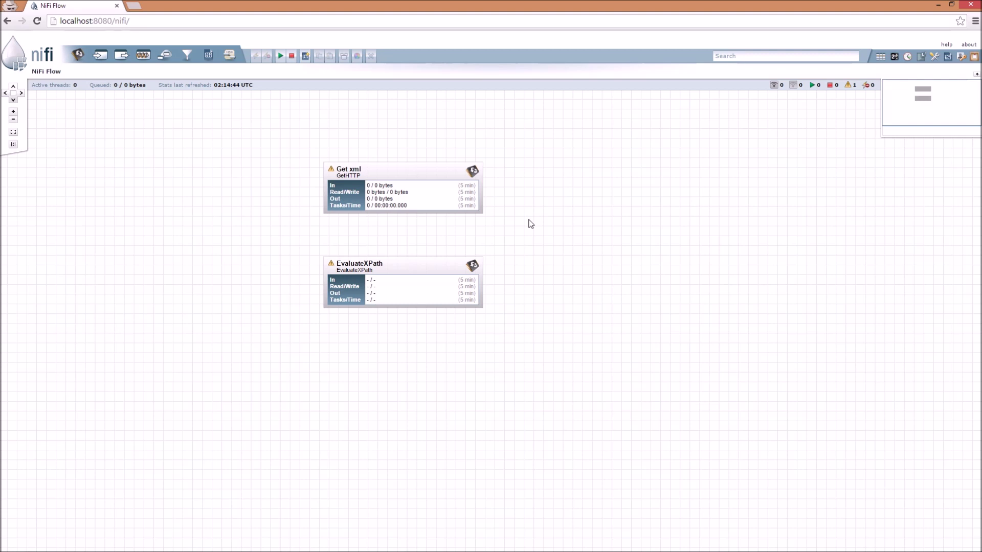
drag(305, 212, 306, 152)
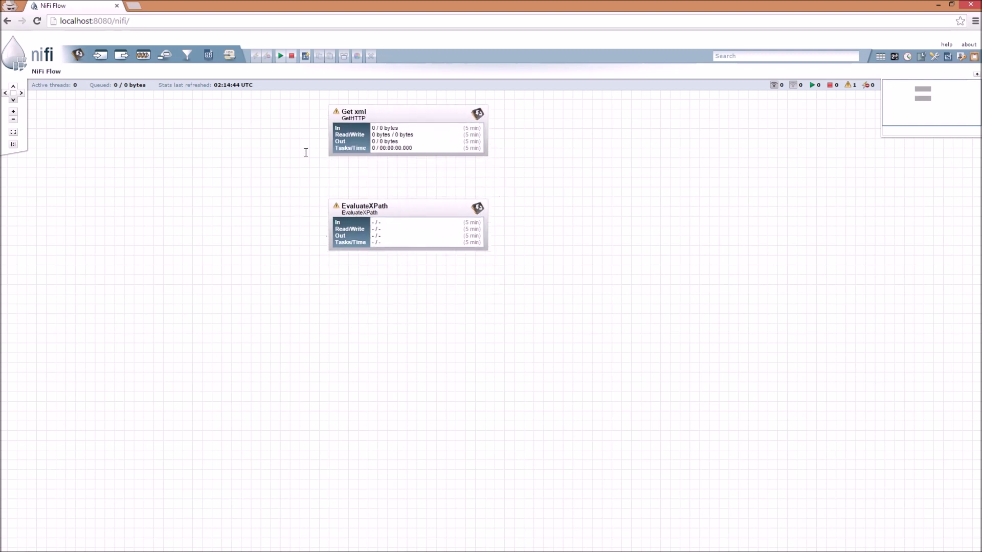
Open the EvaluateXPath processor's configuration and set its Destination property to flowfile-attribute
click(405, 210)
right_click(407, 209)
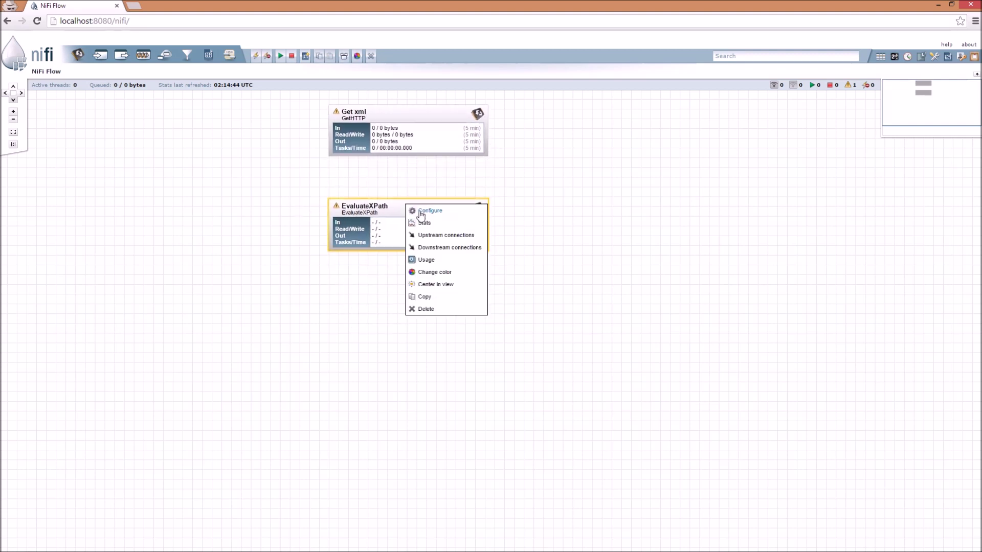
click(420, 211)
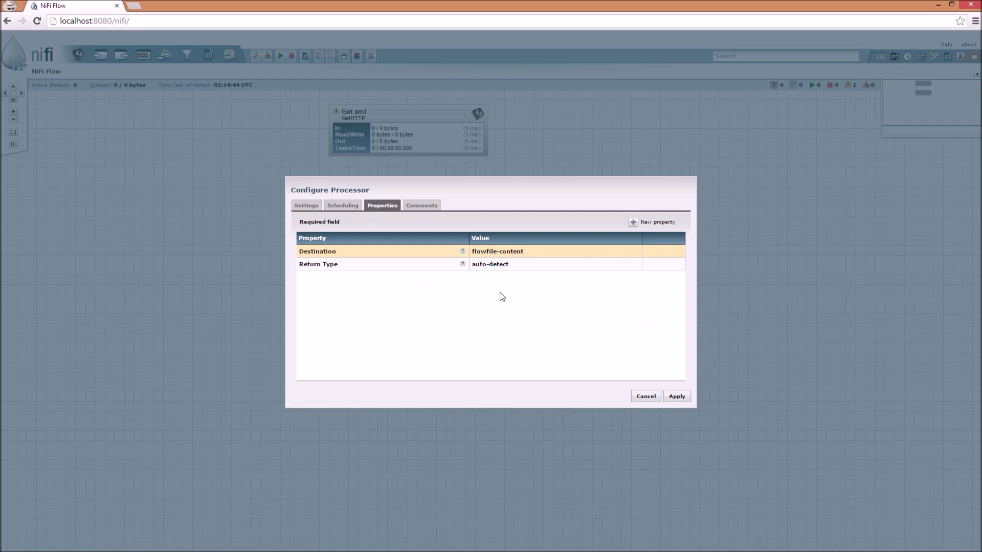
click(561, 256)
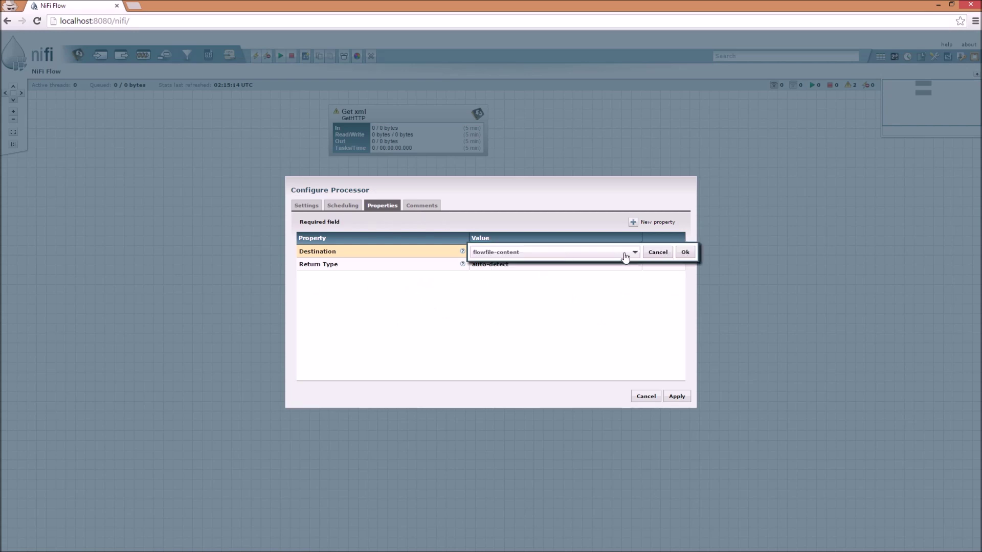
click(623, 257)
click(503, 273)
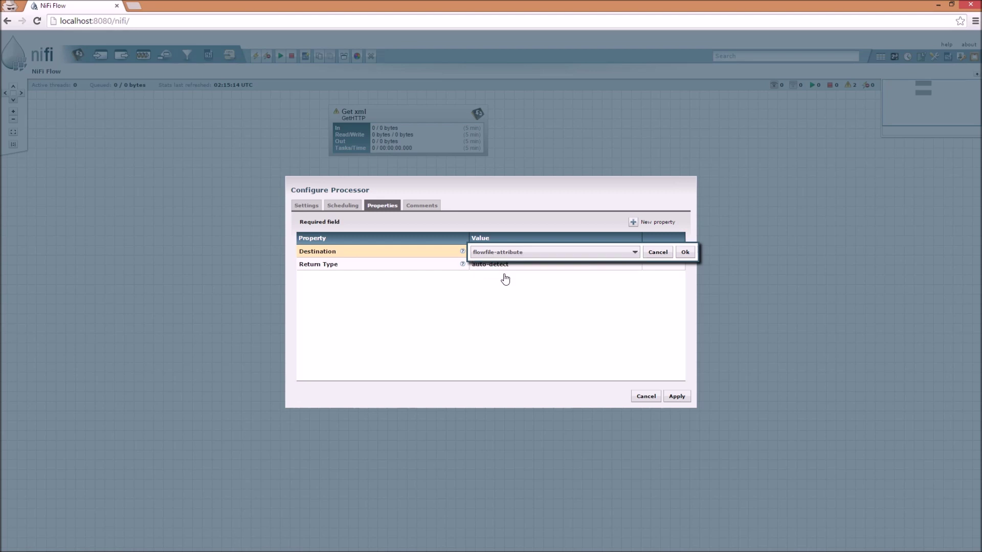
click(685, 252)
Switch the Destination property to flowfile-content and back to flowfile-attribute
click(580, 252)
click(565, 253)
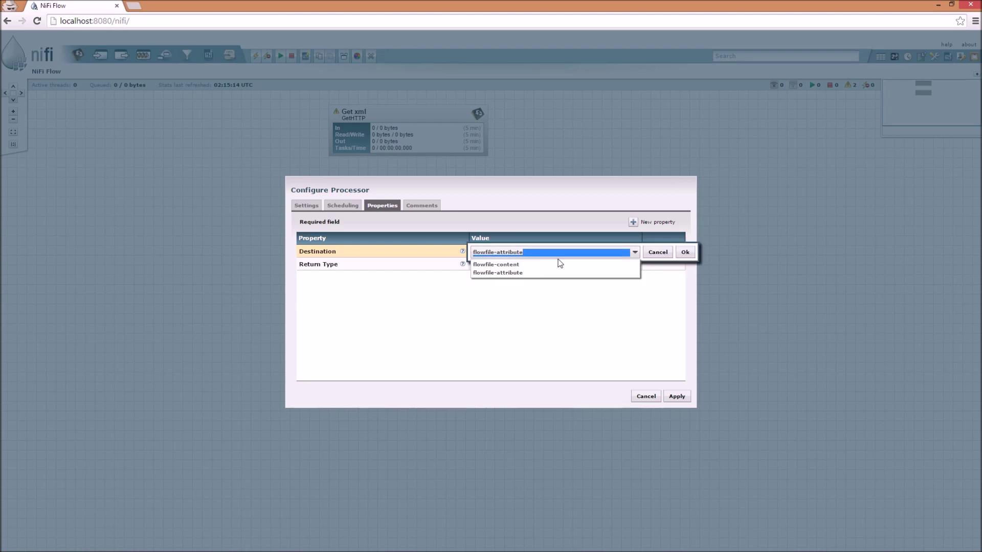
click(534, 265)
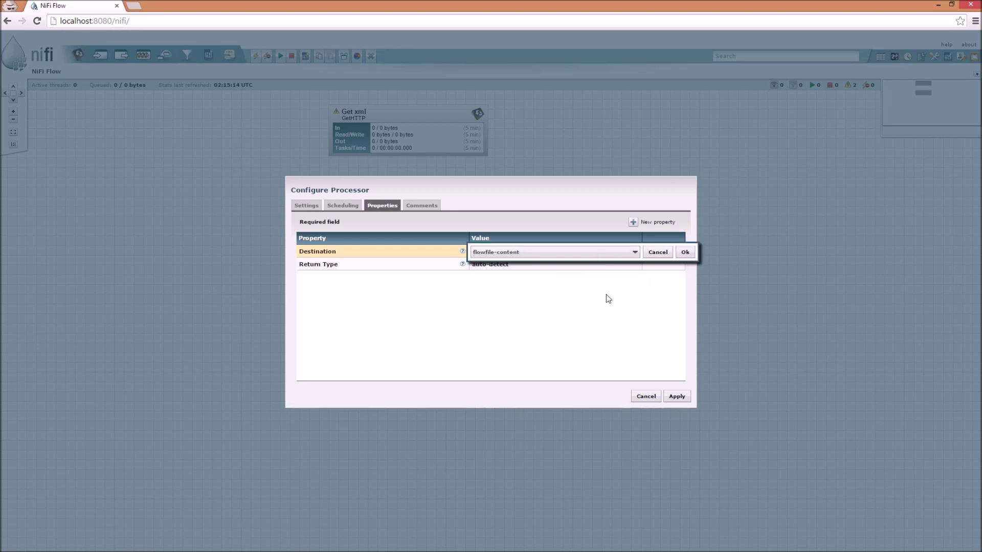
click(685, 252)
click(616, 253)
click(559, 252)
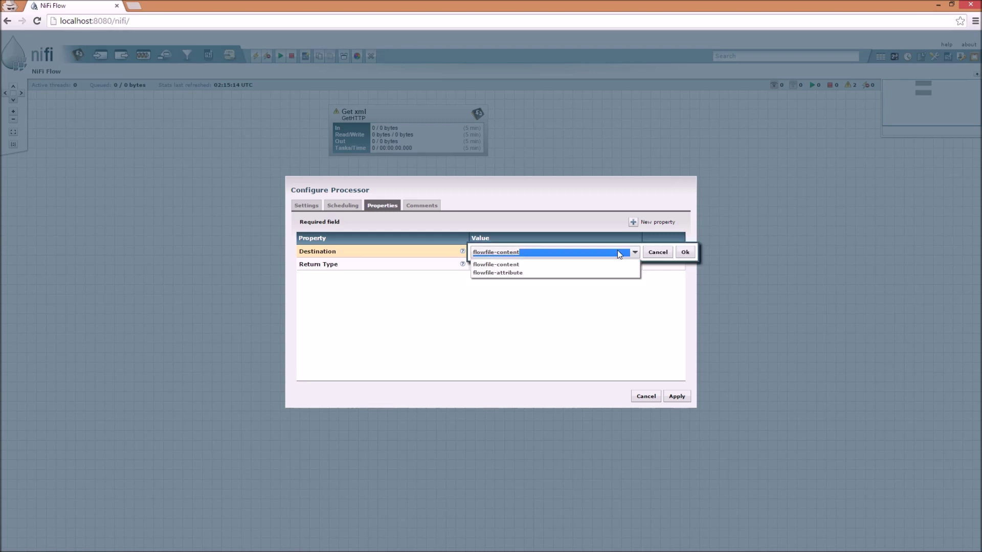
click(498, 273)
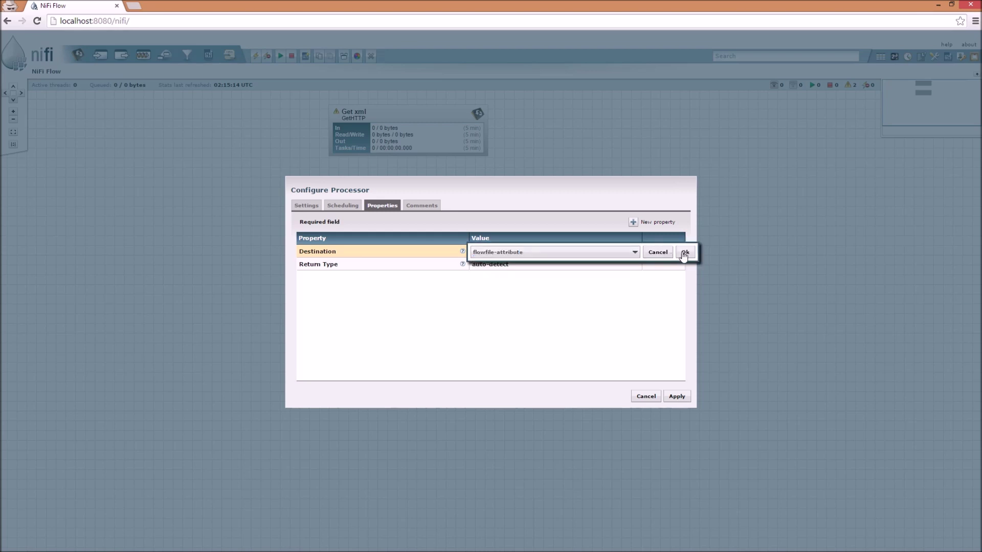
click(684, 252)
triple_click(504, 304)
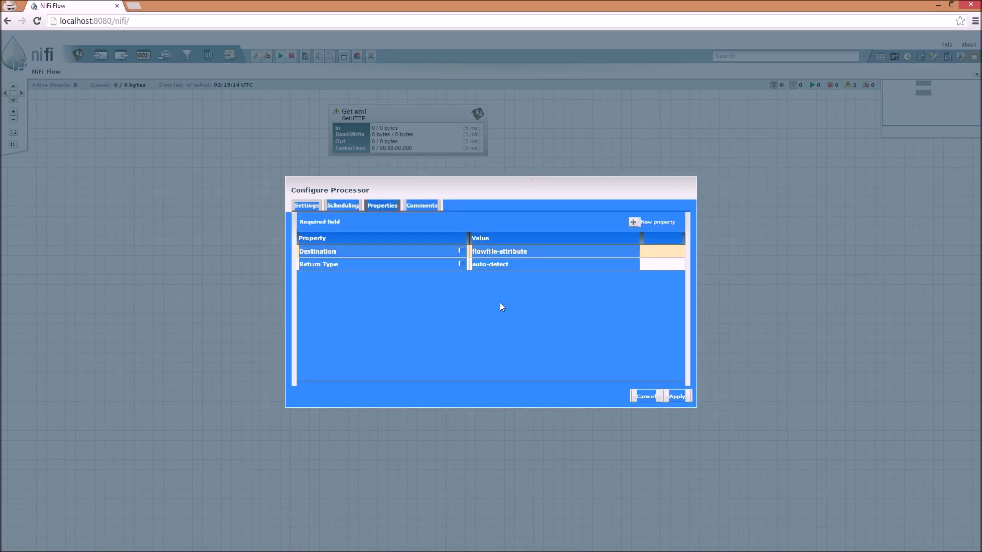
click(512, 304)
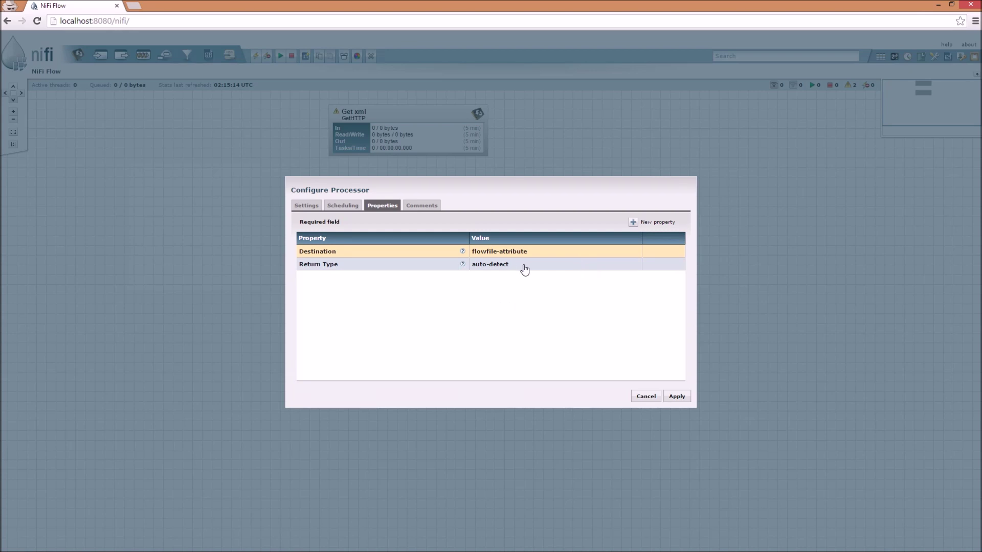
Add a new property named "link" with the pasted value channel/item[2]/pubDate
click(634, 224)
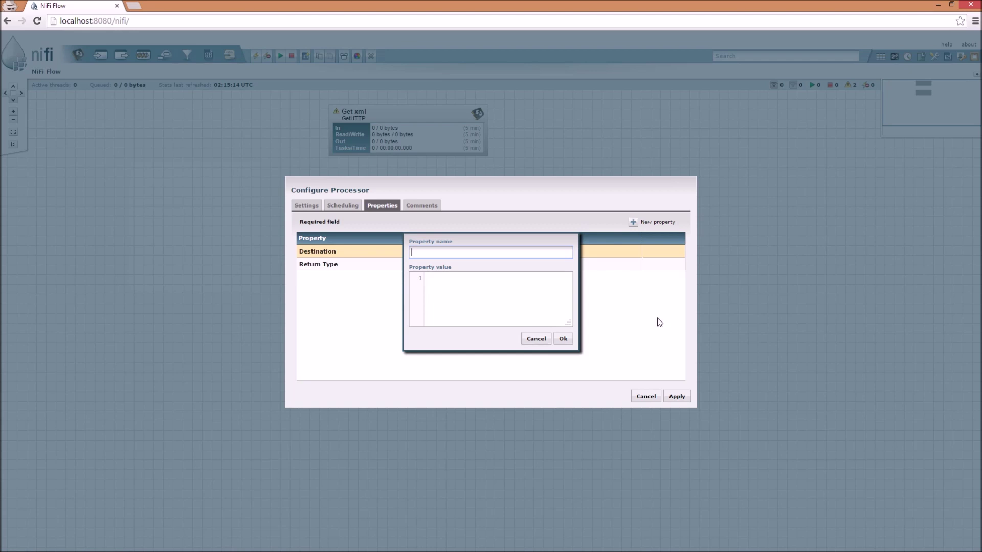
text(link)
click(500, 297)
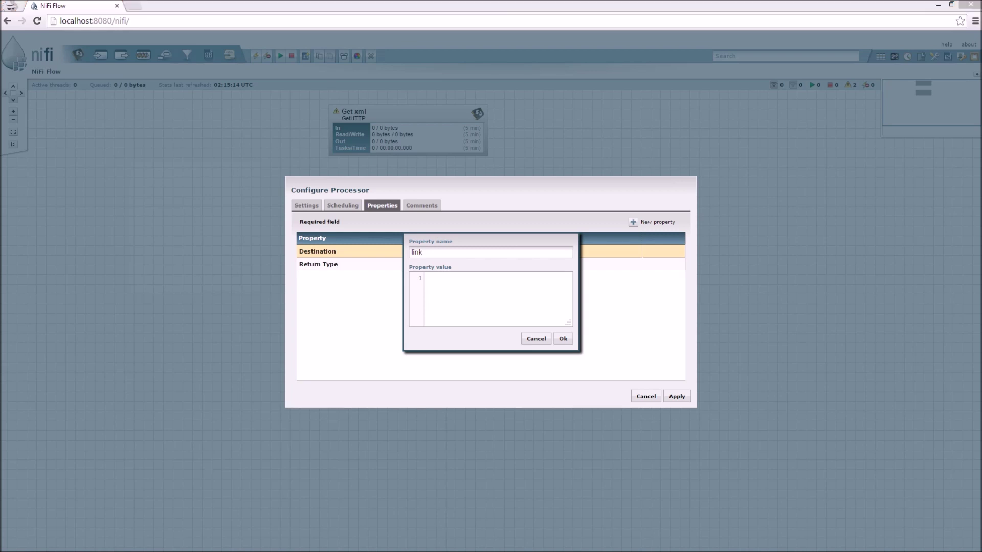
click(462, 317)
right_click(474, 287)
click(538, 346)
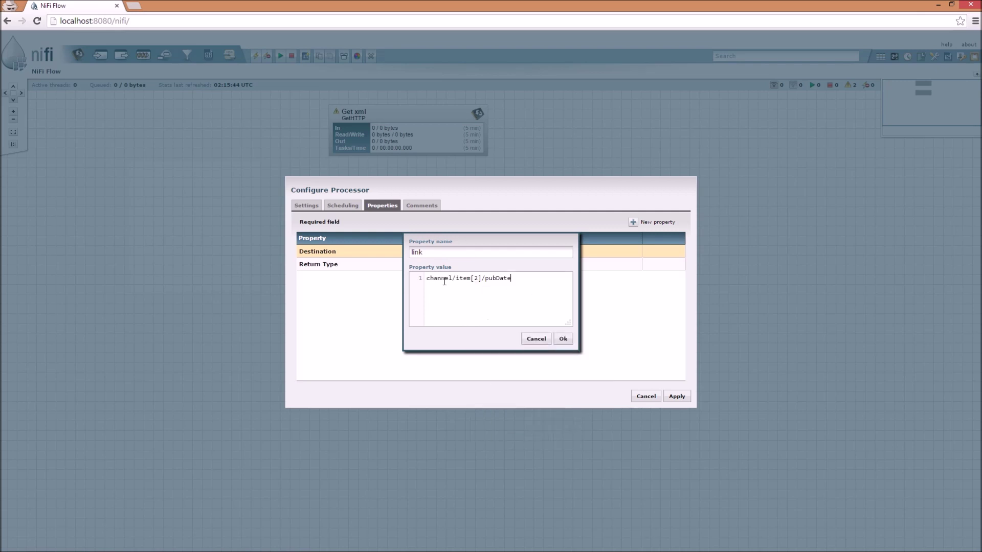
double_click(497, 279)
click(590, 339)
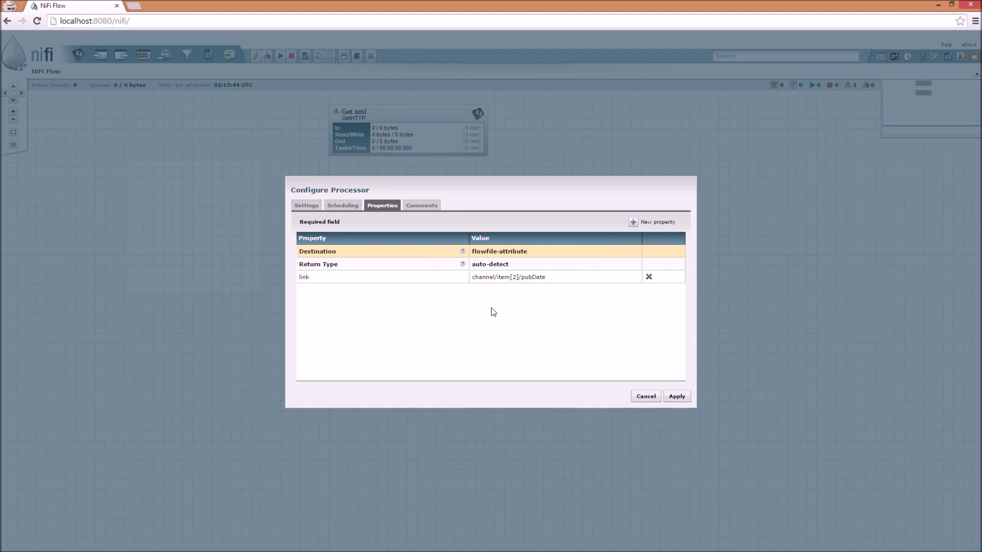
Change the value of the link property to channel/item[2]/link
click(633, 223)
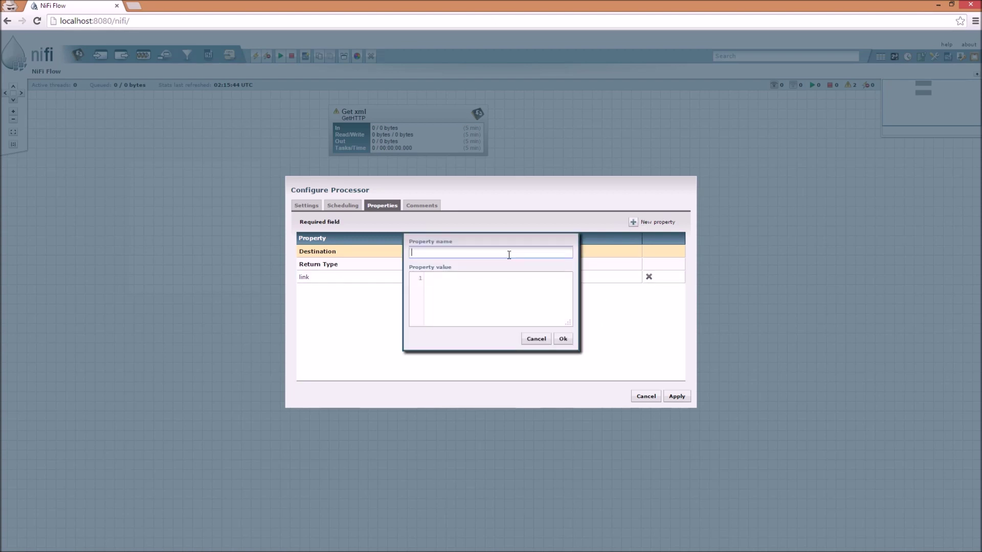
click(540, 340)
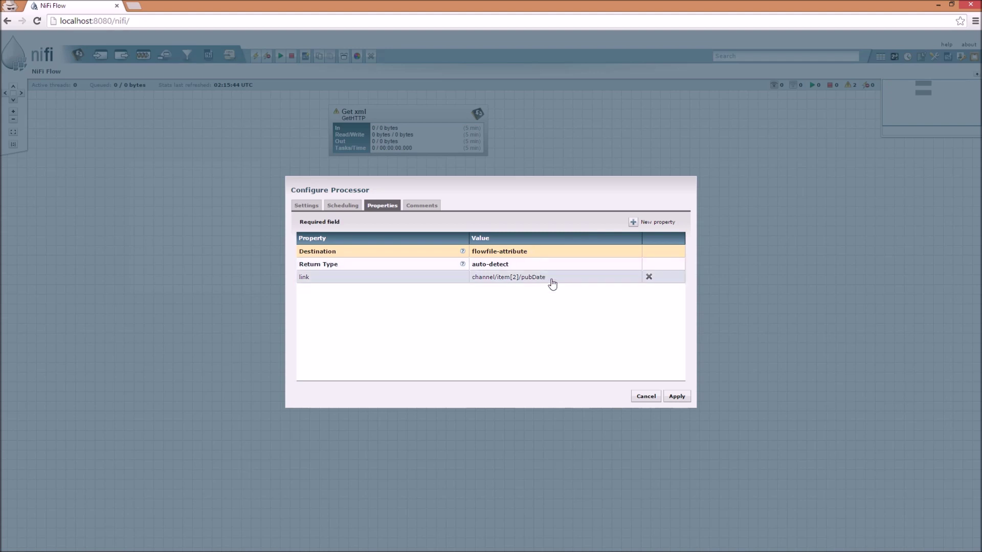
click(552, 284)
click(607, 280)
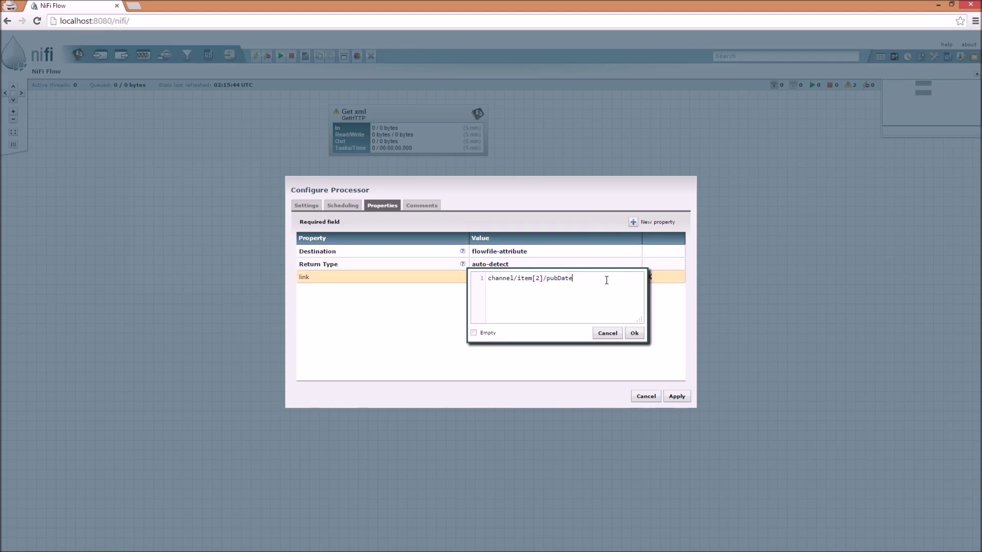
key(BackSpace)
key(BackSpace)
key(BackSpace)
key(BackSpace)
text(lin)
click(634, 333)
Add a new property named "pubDate" with the value channel/item[2]/pubDate and apply the configuration
click(632, 222)
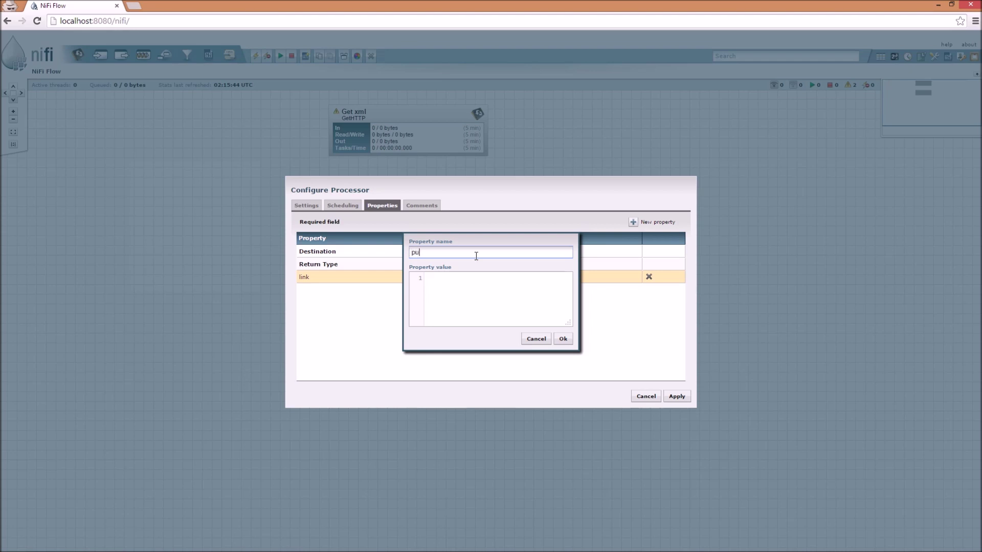
text(pubDate)
right_click(484, 297)
click(508, 354)
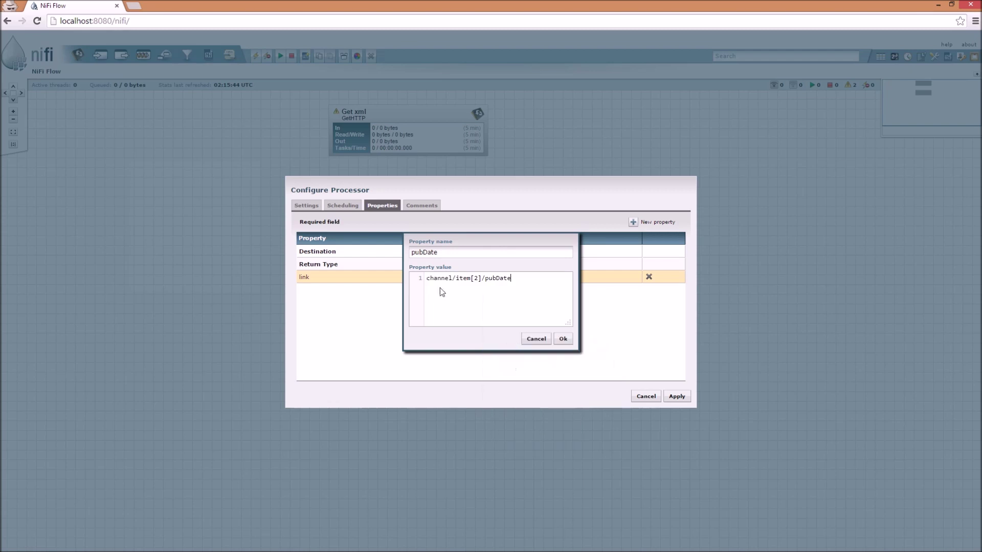
click(563, 339)
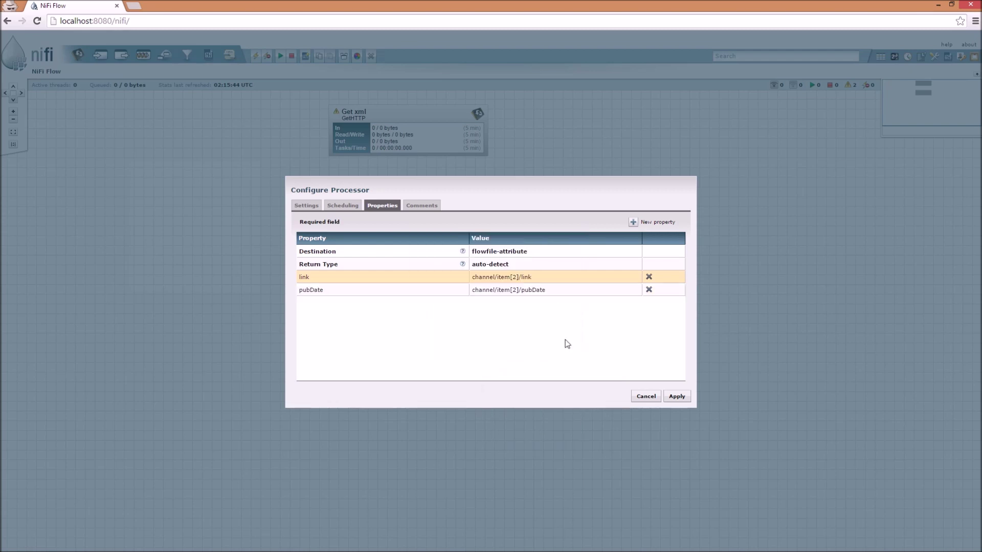
click(673, 397)
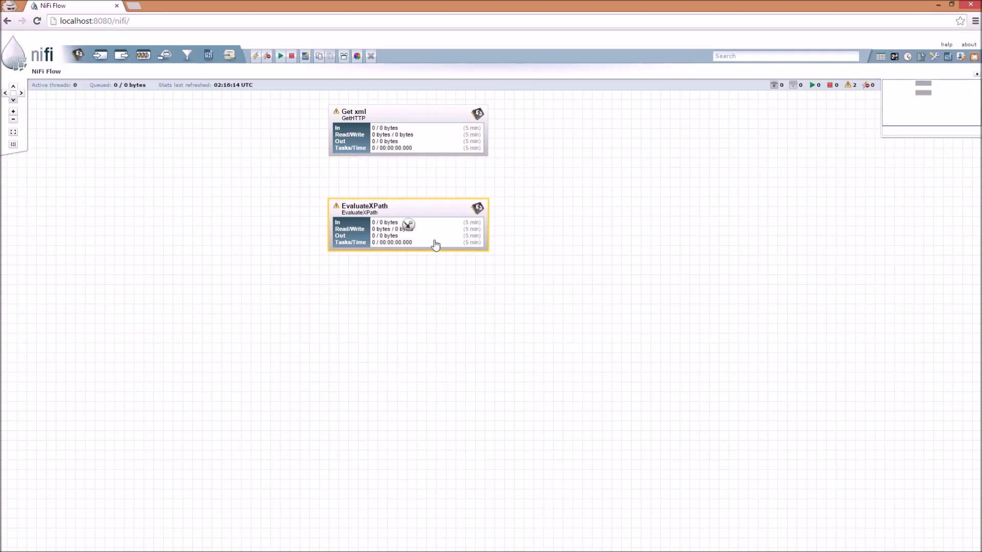
Reopen the EvaluateXPath configuration and add a property named "title" with the value channel/item[2]/title
right_click(414, 209)
click(419, 214)
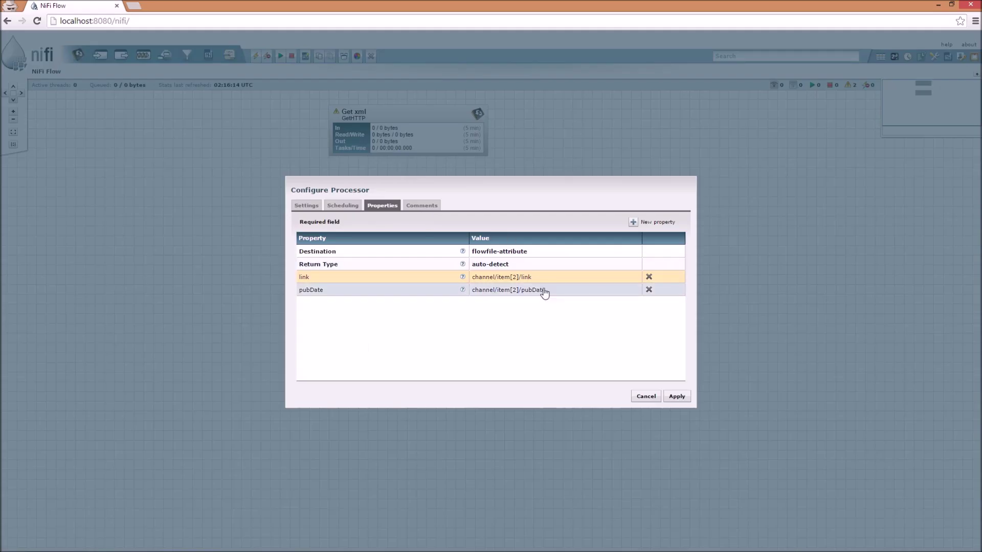
click(633, 223)
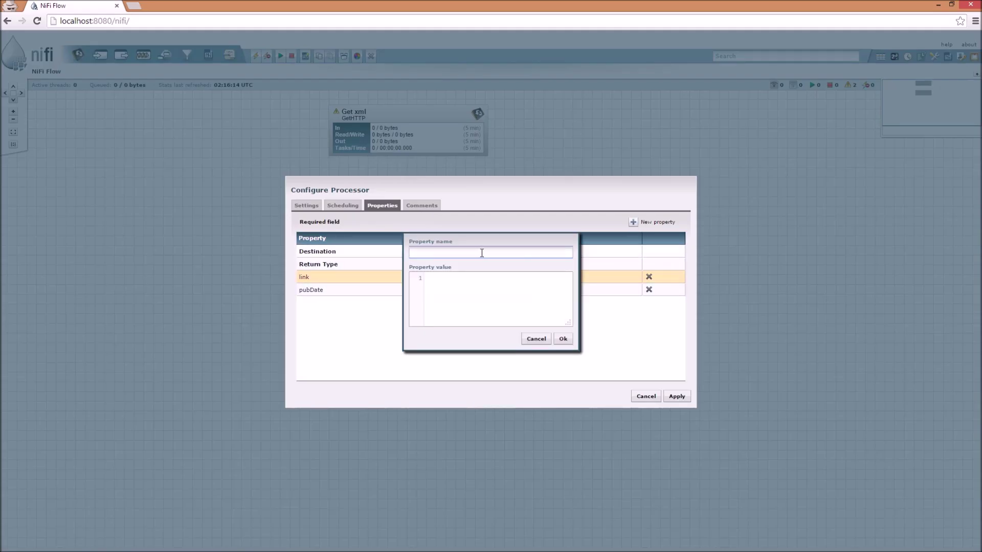
text(title)
click(491, 279)
right_click(489, 279)
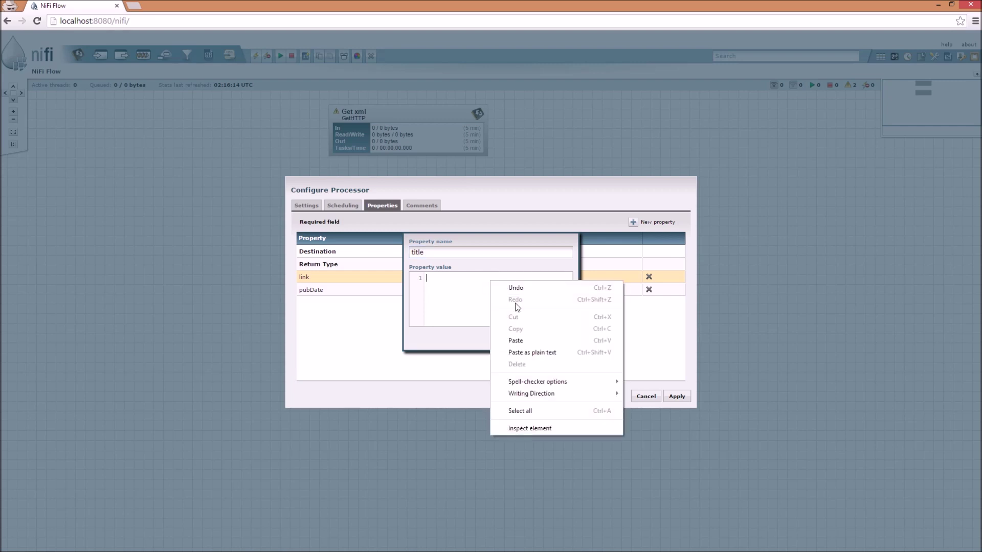
click(524, 342)
double_click(486, 278)
text(title)
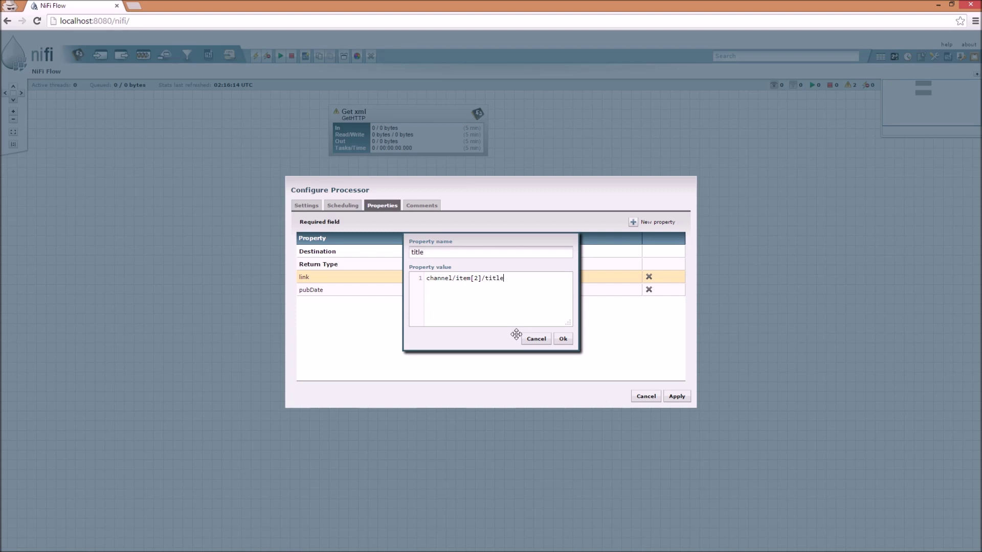
click(563, 339)
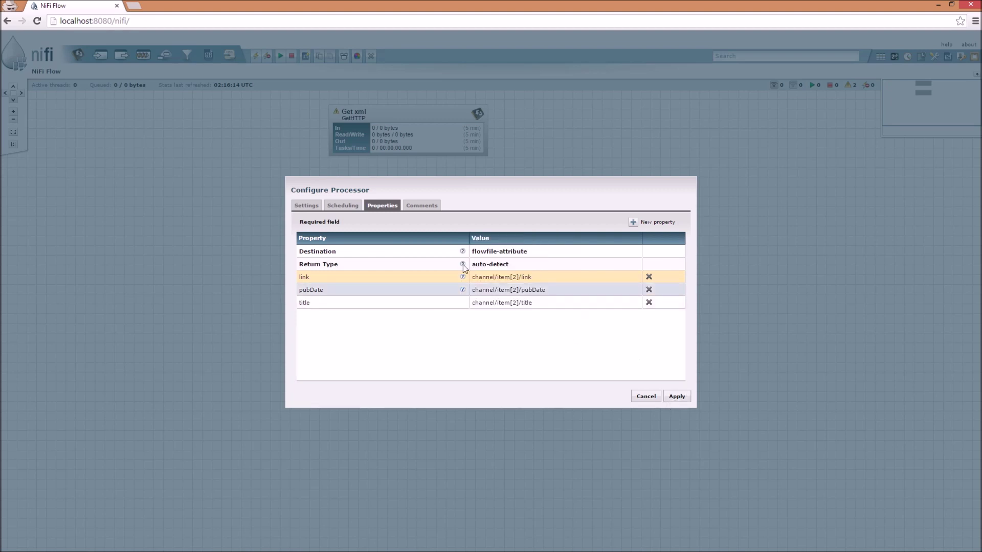
Rename the EvaluateXPath processor to "Get specific comic #2" and apply the configuration
click(306, 205)
double_click(394, 231)
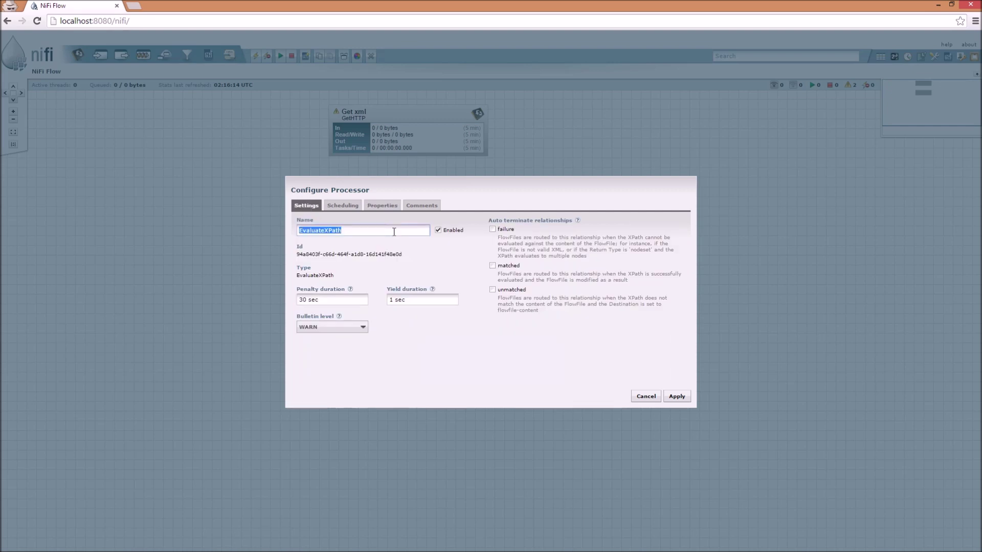
text(Eval)
key(BackSpace)
key(BackSpace)
key(BackSpace)
key(BackSpace)
text(Get specific com)
click(686, 402)
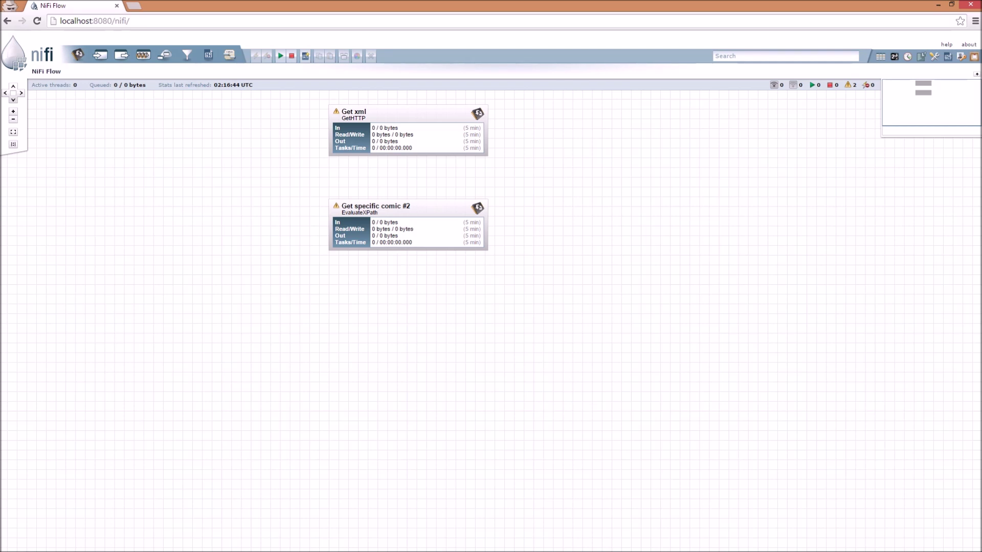
Connect the Get xml processor to Get specific comic #2 for the success relationship
key(alt+Tab)
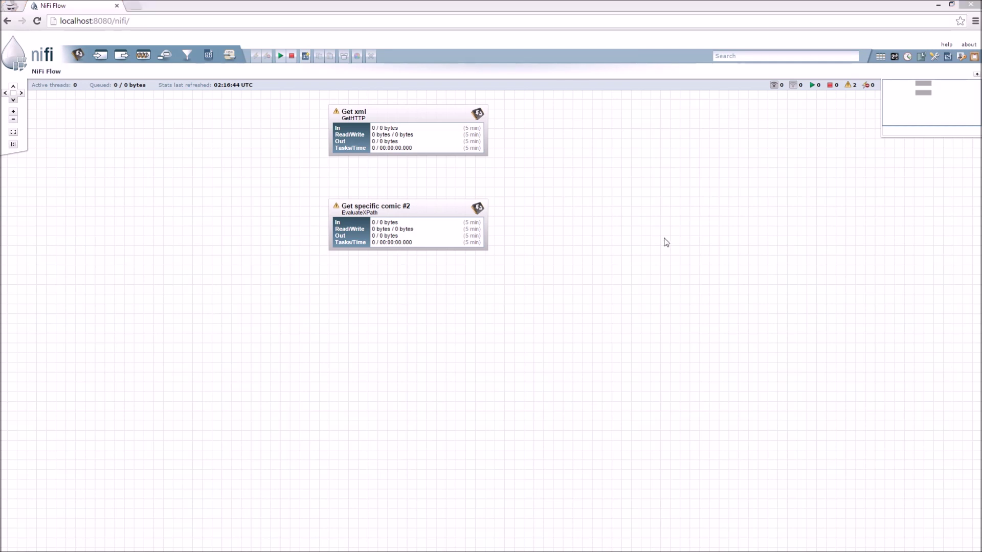
click(409, 133)
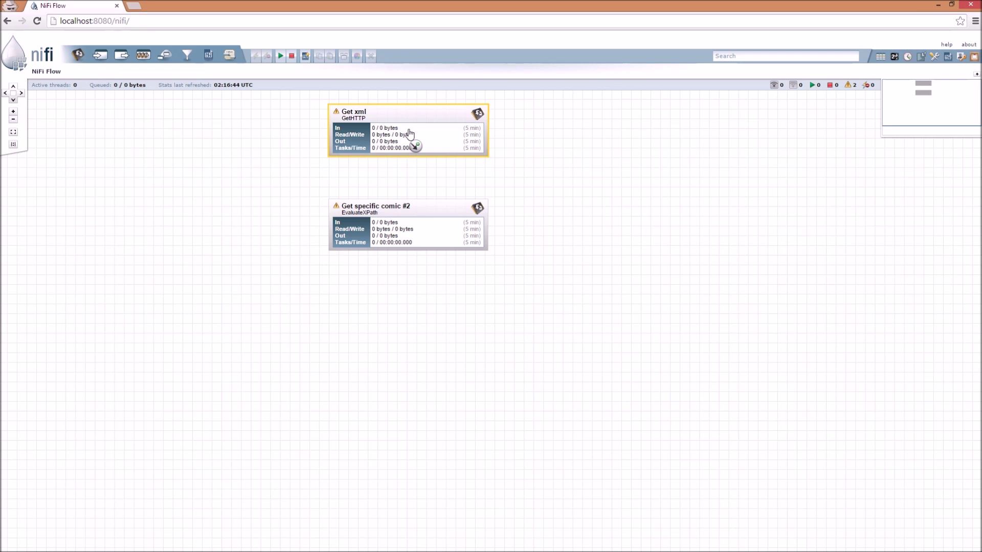
drag(414, 145, 402, 225)
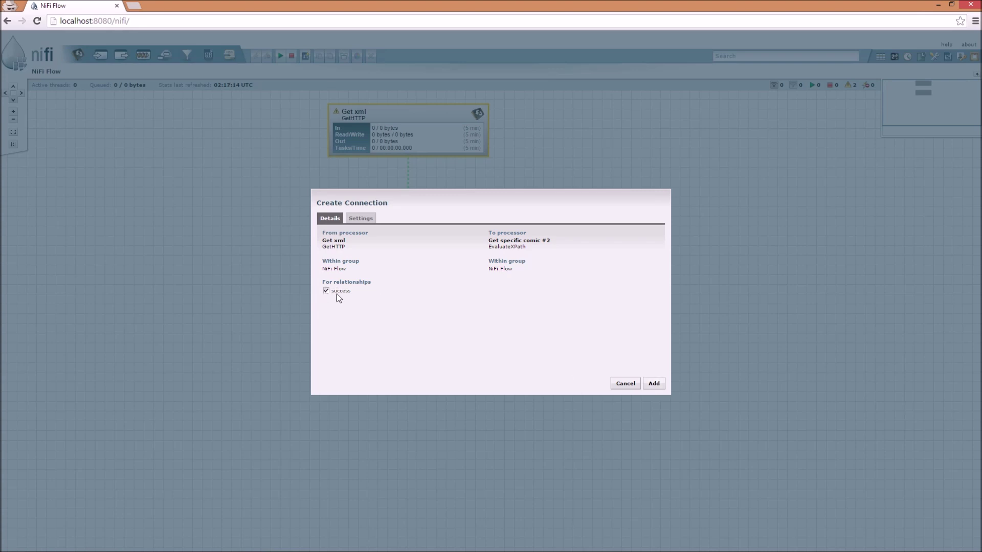
click(654, 389)
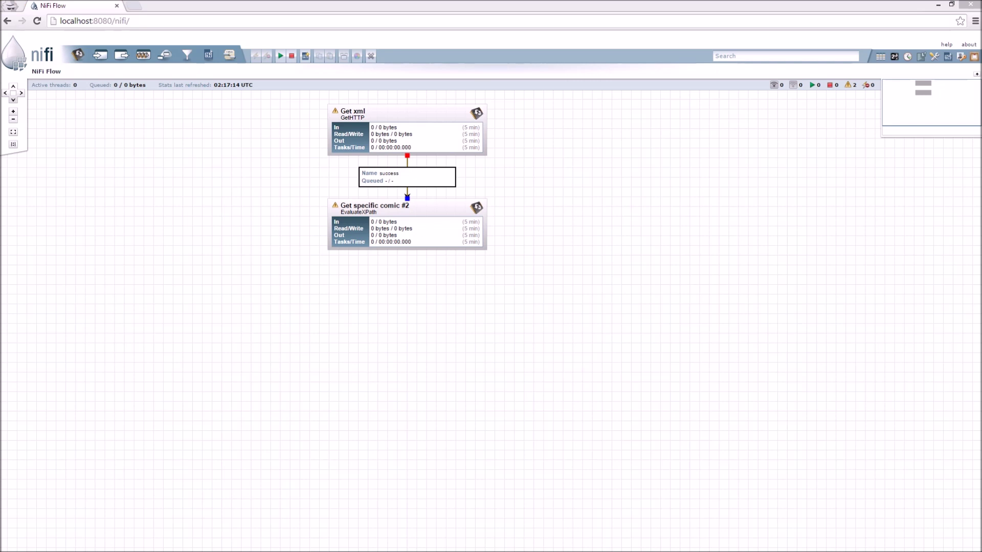
Add a PutFile processor to the canvas and place it below and to the left of Get specific comic #2
drag(78, 55, 311, 310)
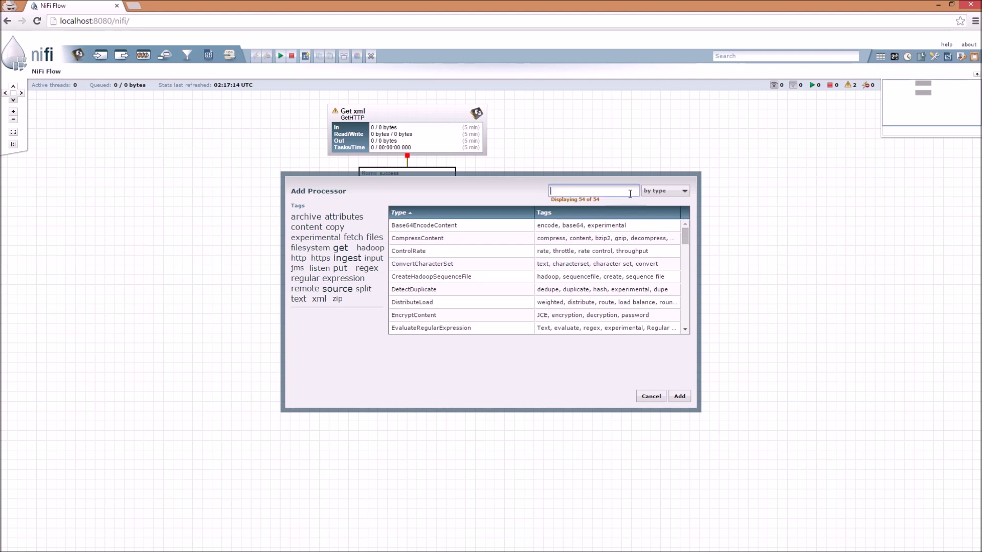
text(putfile)
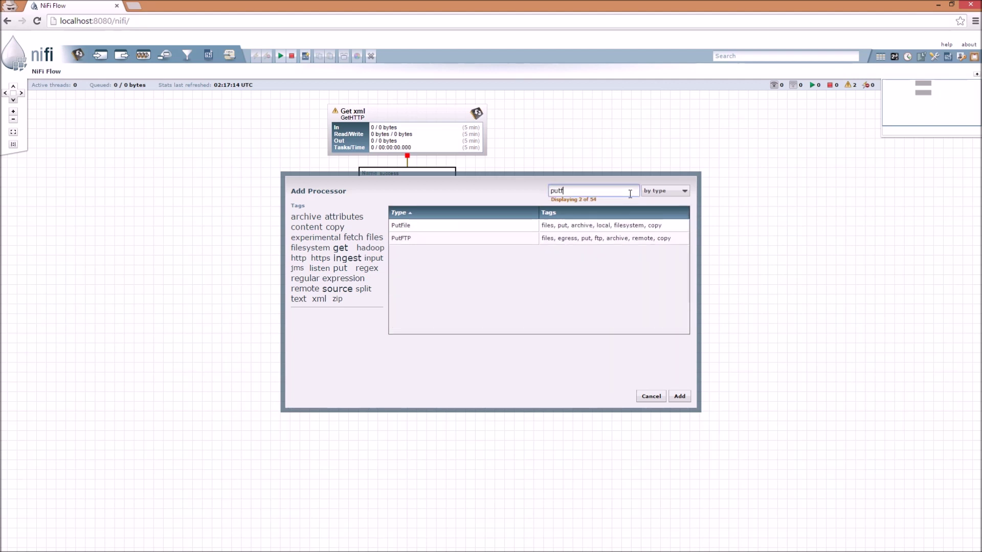
click(480, 229)
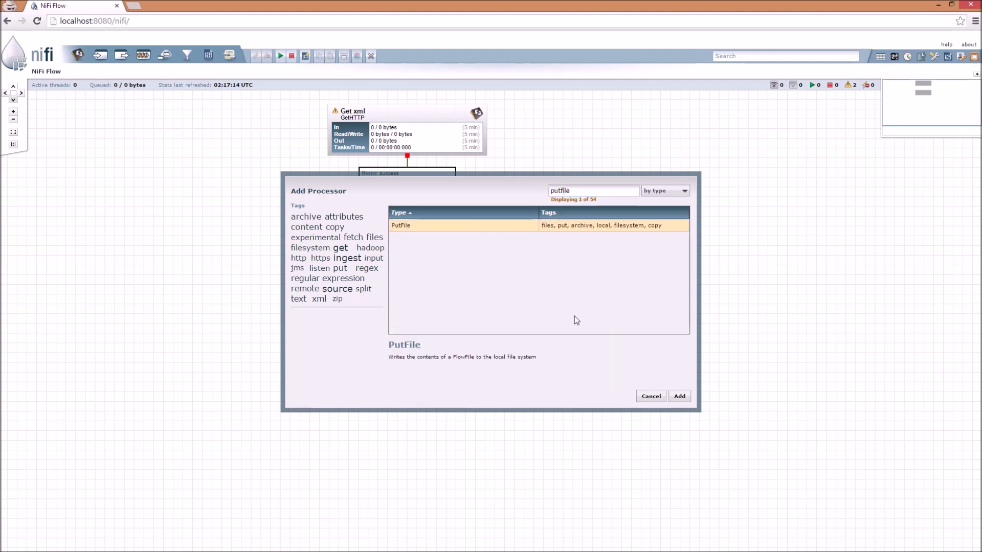
click(679, 396)
drag(381, 320, 295, 287)
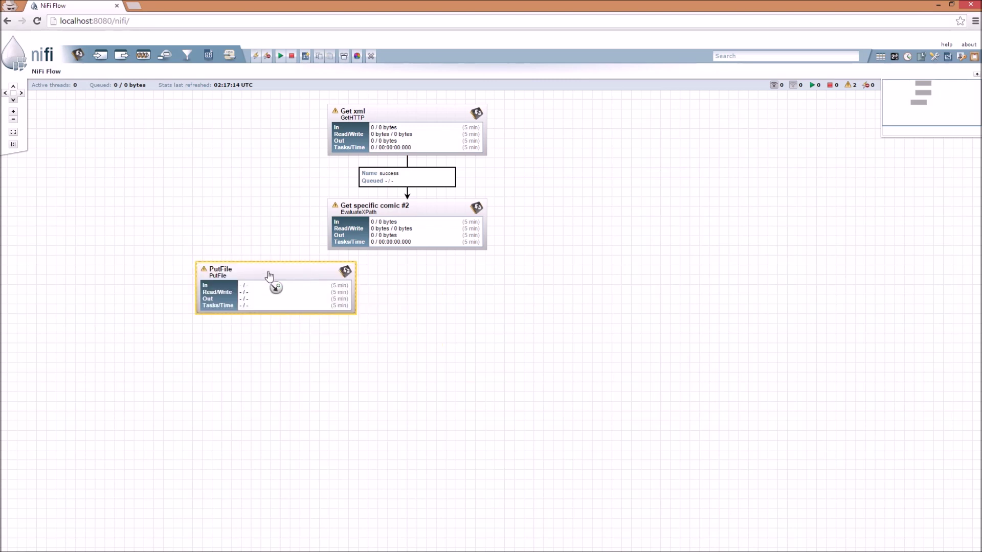
Duplicate the PutFile processor and place the copy below and to the right of Get specific comic #2
right_click(269, 272)
click(290, 363)
right_click(518, 303)
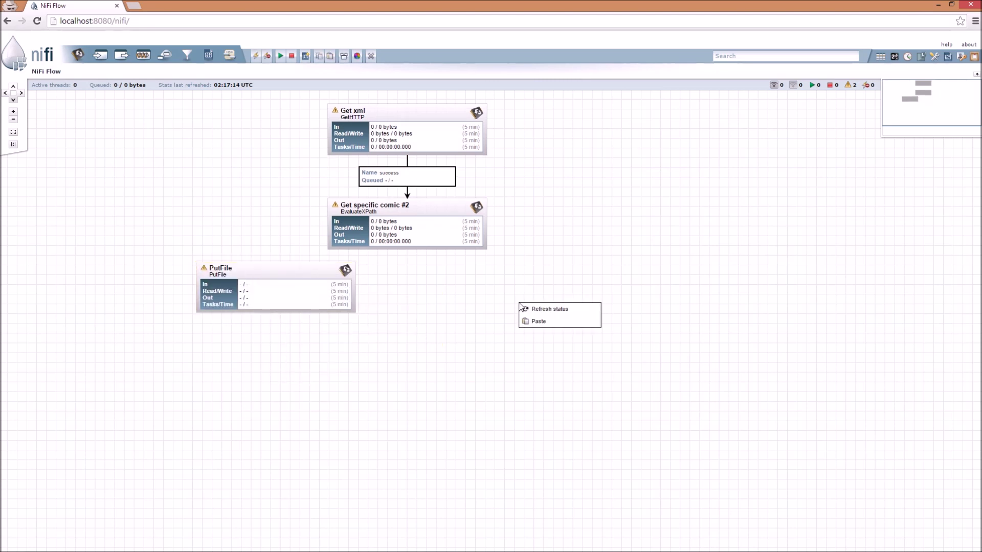
click(550, 325)
drag(585, 324, 526, 276)
Open the configuration of the original PutFile processor and rename it "matched"
click(265, 272)
right_click(265, 271)
click(276, 277)
double_click(340, 232)
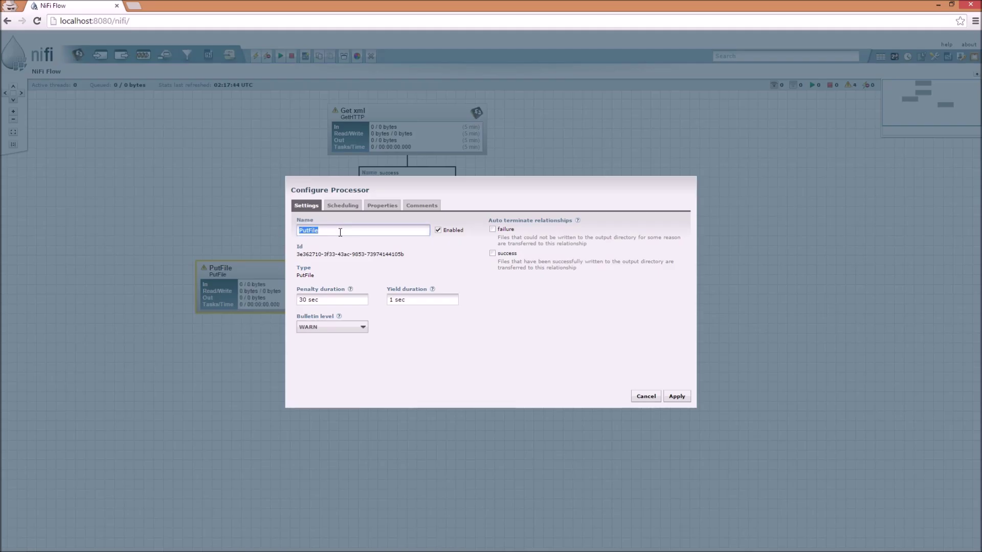
text(matched)
Set the Directory property of the matched processor to /matched/
click(383, 205)
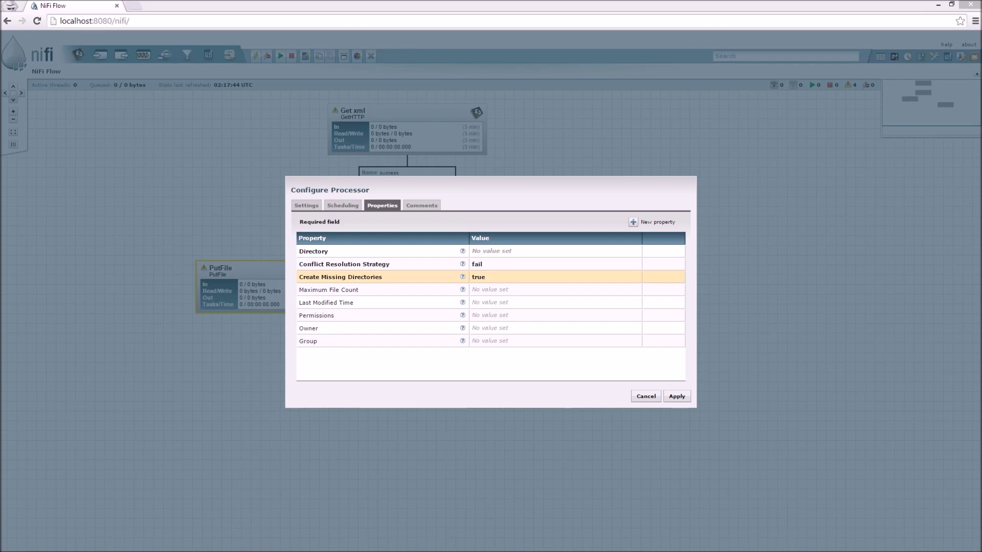
click(527, 252)
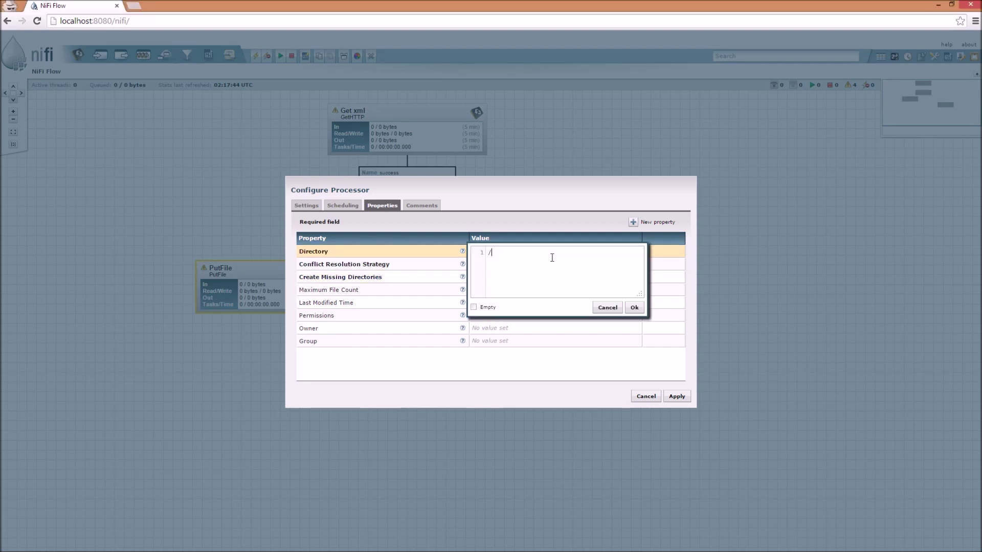
text(/matched/)
click(634, 307)
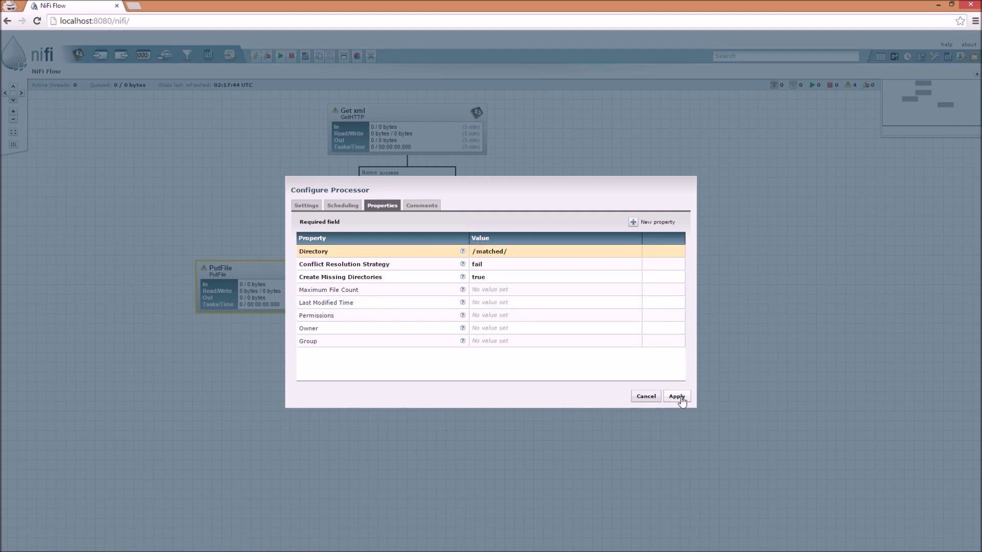
Auto-terminate the failure and success relationships of the matched processor and apply the configuration
click(313, 206)
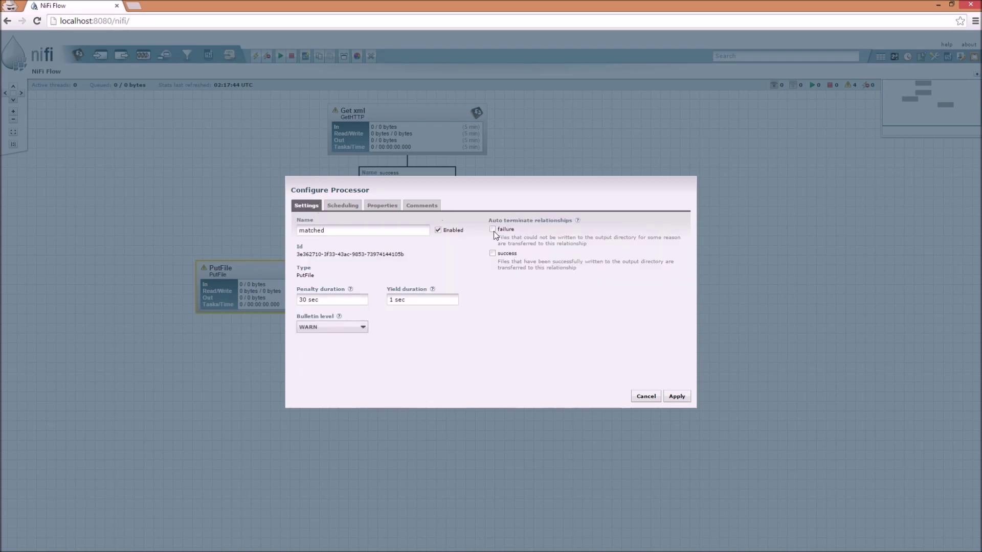
mouse_move(578, 221)
click(676, 396)
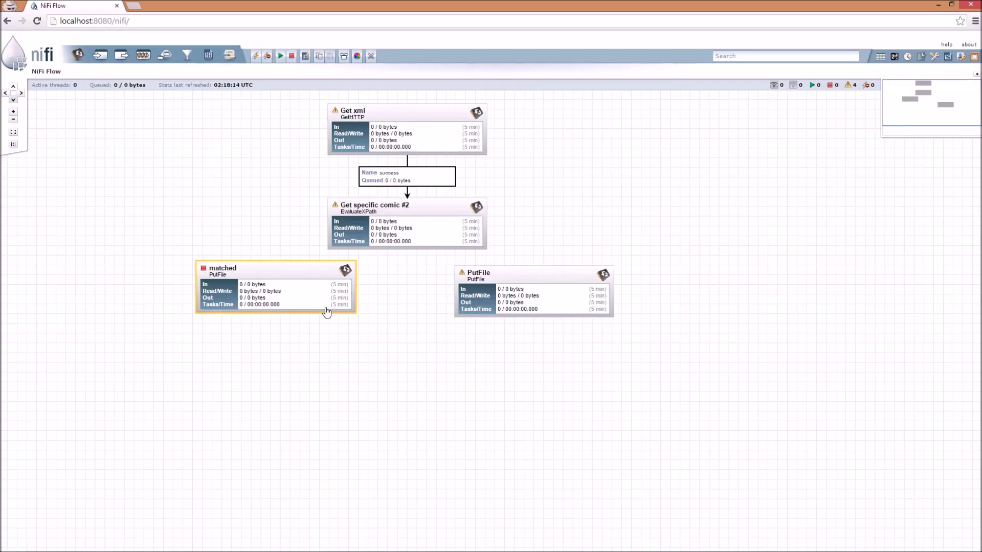
Move both PutFile processors slightly lower to leave room for connections beneath Get specific comic #2
drag(289, 284, 284, 318)
drag(565, 285, 552, 312)
Rename the copied PutFile processor "unmatched" and auto-terminate its failure and success relationships
right_click(496, 296)
click(520, 302)
double_click(390, 230)
text(unmatched)
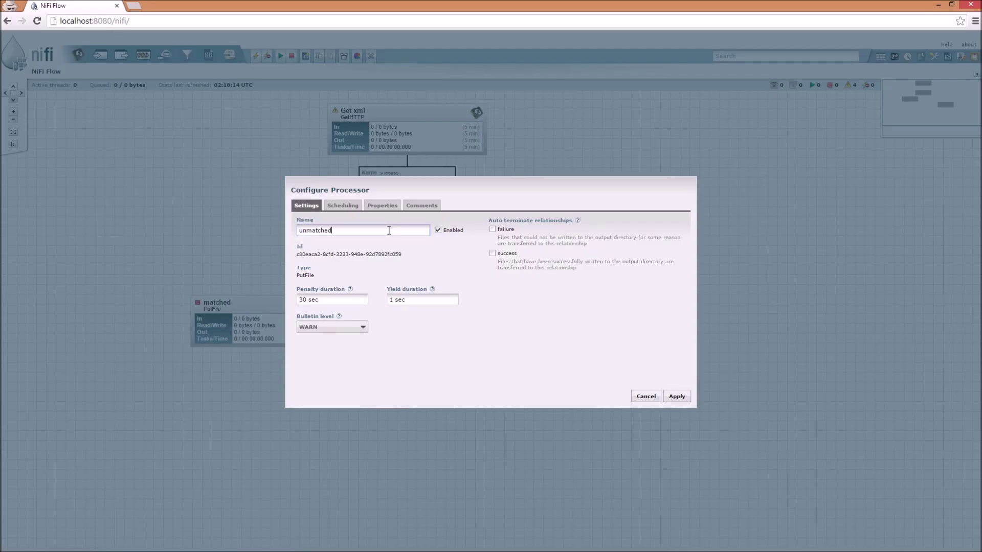
click(492, 230)
Set the Directory property of the unmatched processor to /vagrant/unmatched/ and apply the configuration
click(385, 208)
click(529, 251)
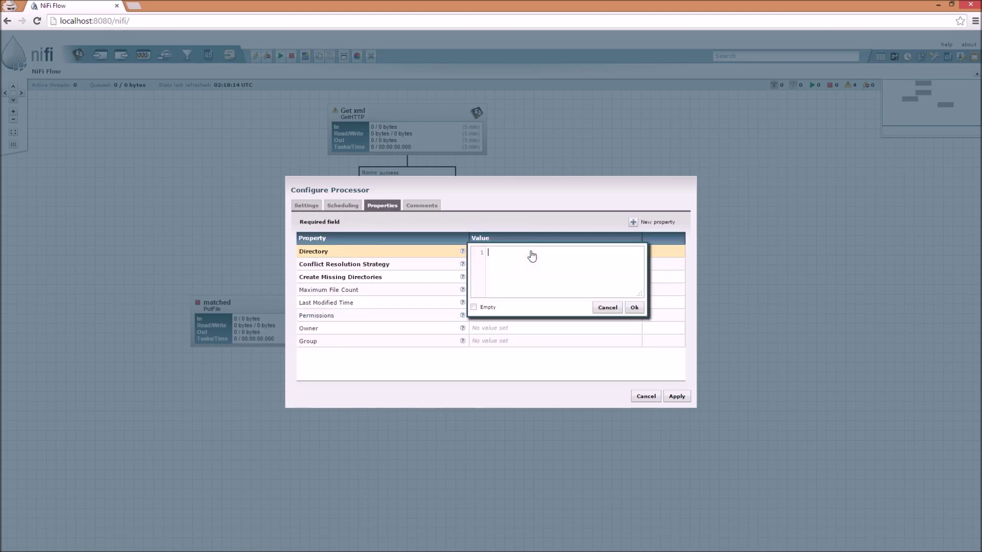
text(/unmatched/)
click(492, 252)
text(vagrant/)
click(633, 307)
click(676, 397)
Set the Directory property of the matched processor to /vagrant/matched/ and apply the configuration
click(268, 318)
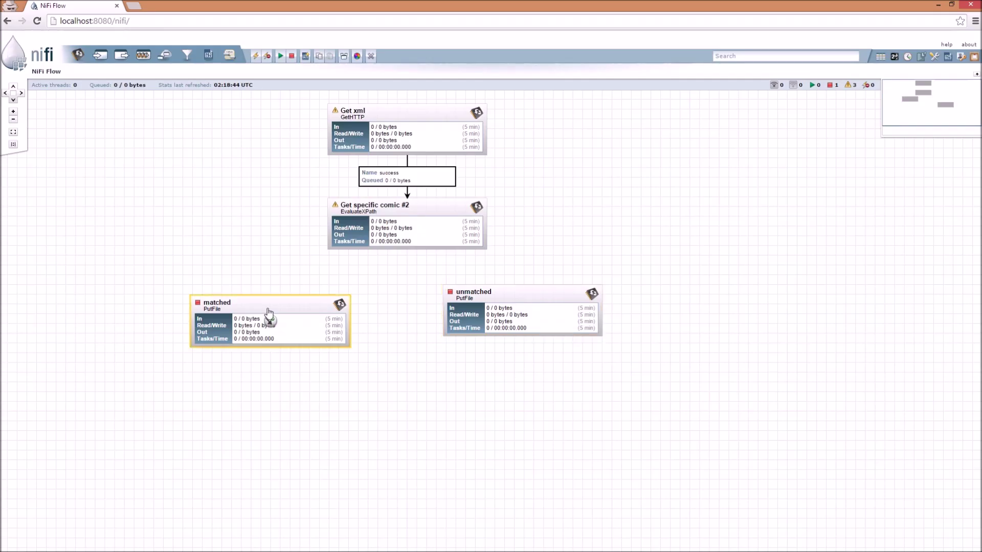
right_click(272, 303)
click(290, 307)
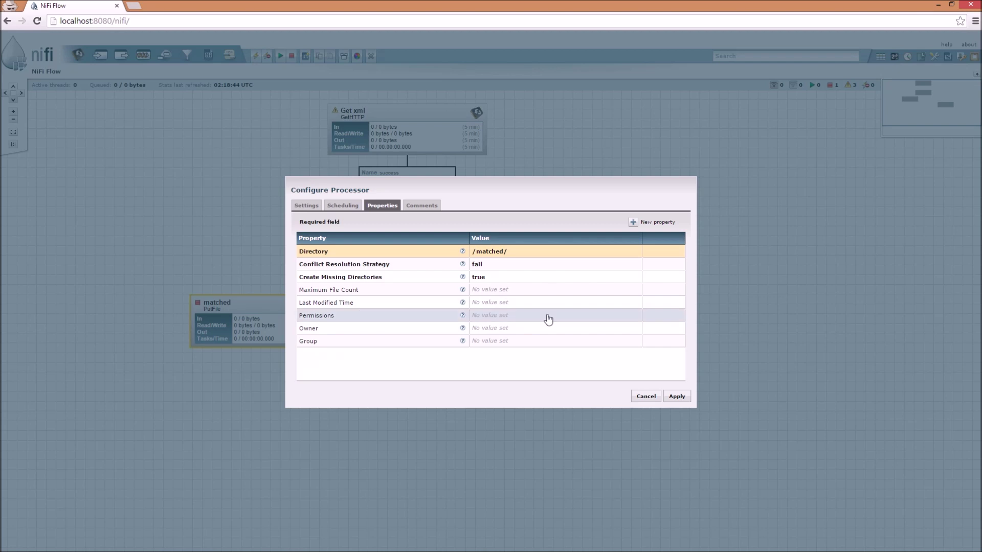
click(489, 252)
click(490, 254)
text(vagt)
key(BackSpace)
text(rant/)
click(634, 308)
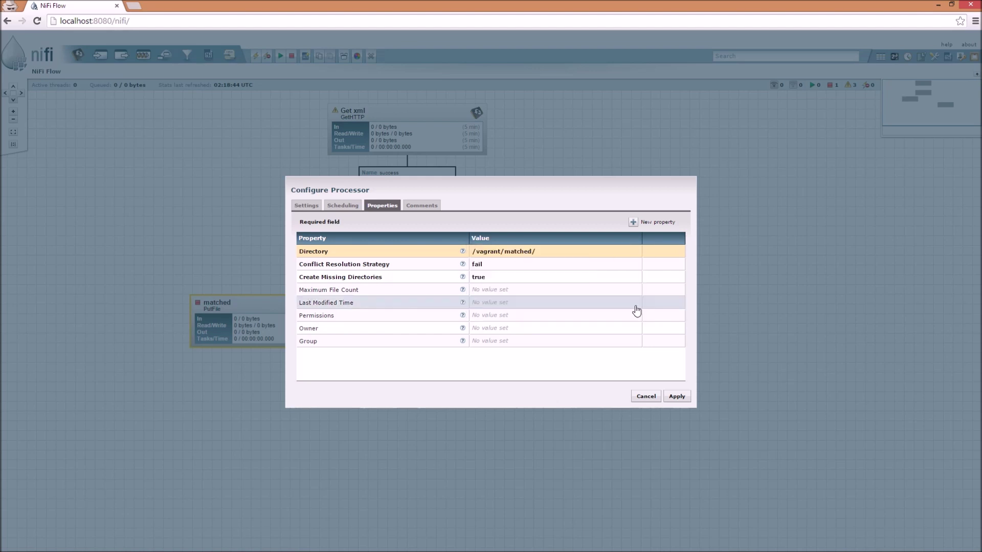
click(681, 400)
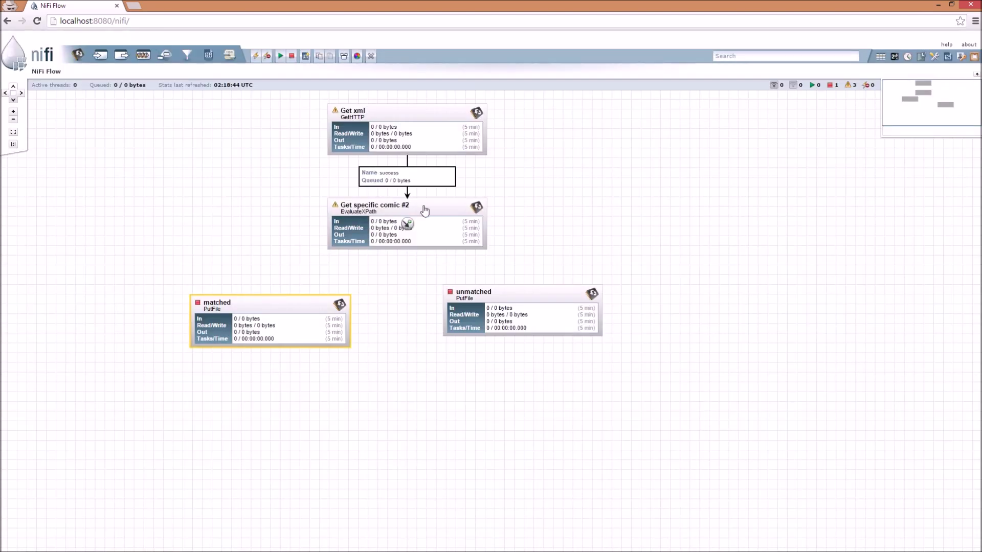
Move the unmatched processor slightly down to line it up with the matched processor
click(512, 301)
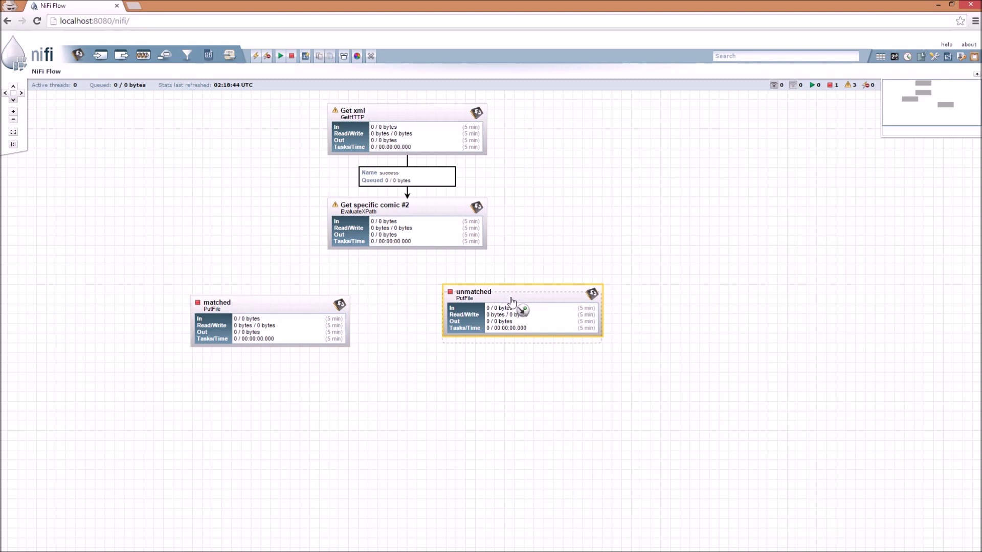
drag(512, 301, 511, 309)
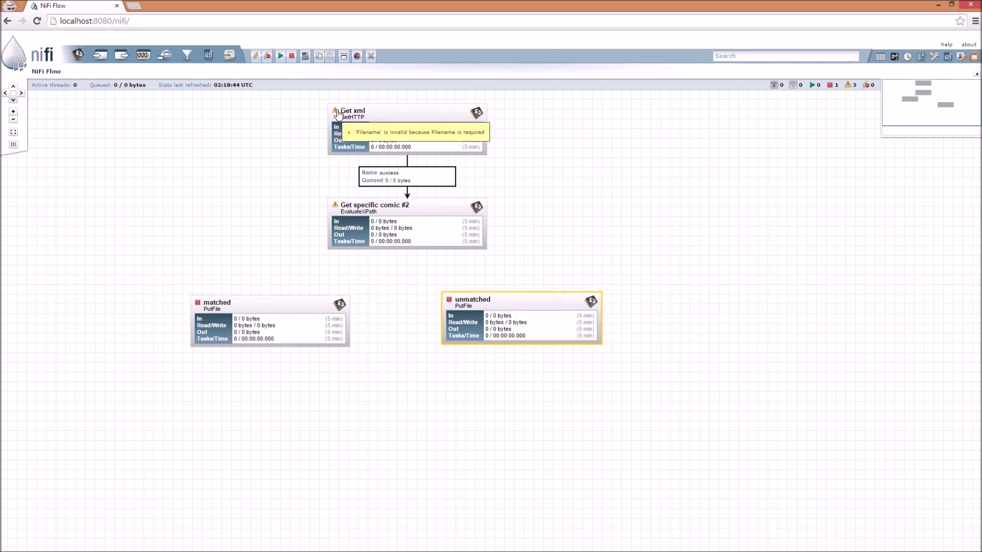
Set the Filename property of the Get xml processor to rss.xml and apply the configuration
mouse_move(330, 204)
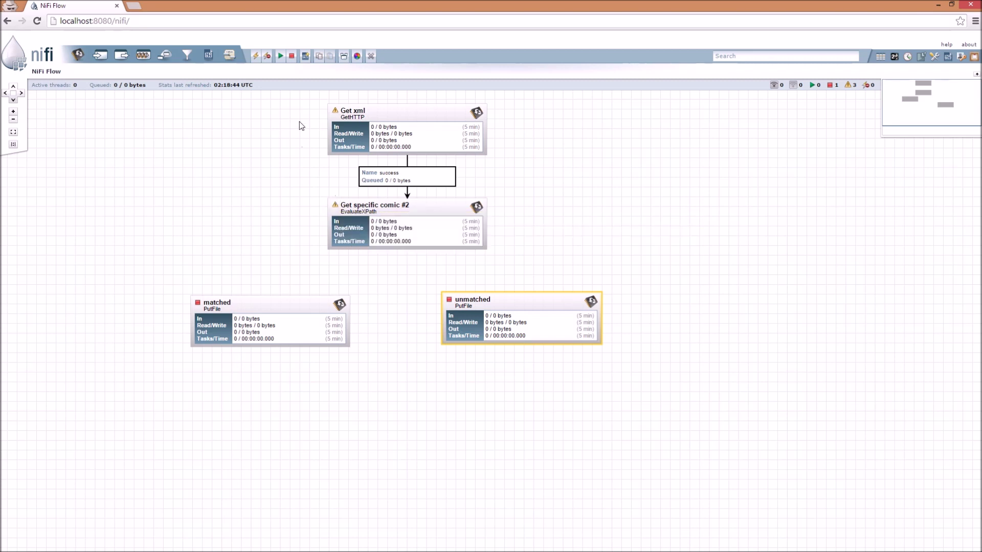
mouse_move(334, 112)
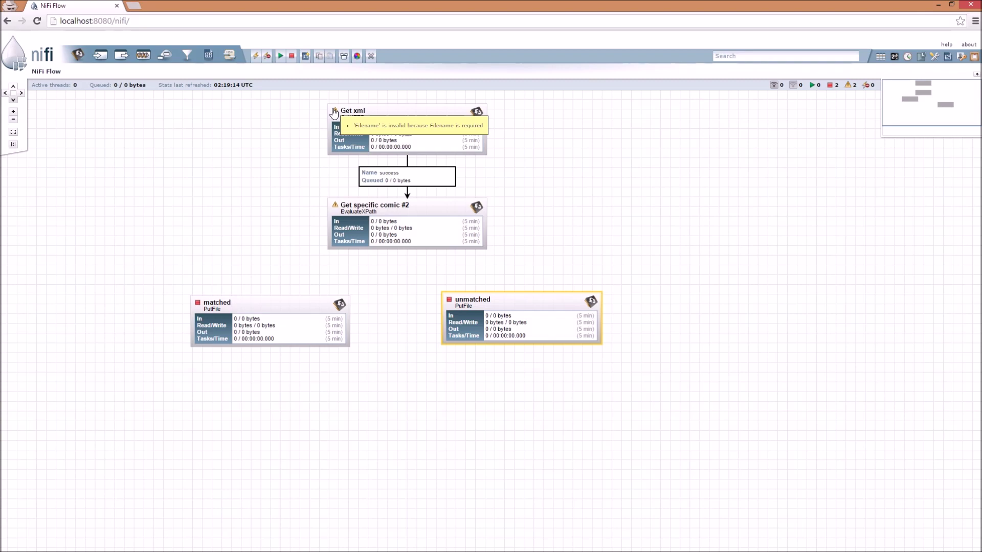
click(394, 119)
right_click(395, 116)
click(417, 119)
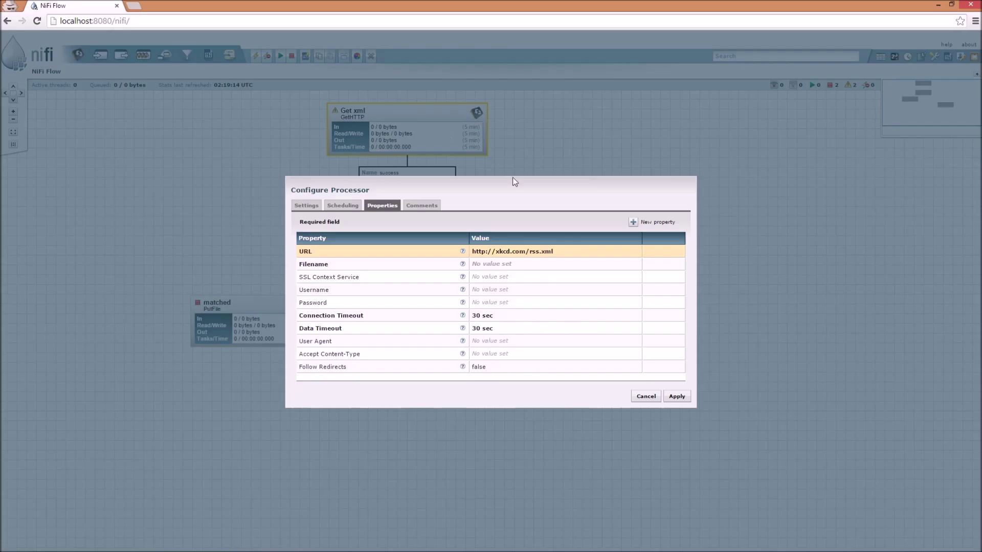
click(519, 265)
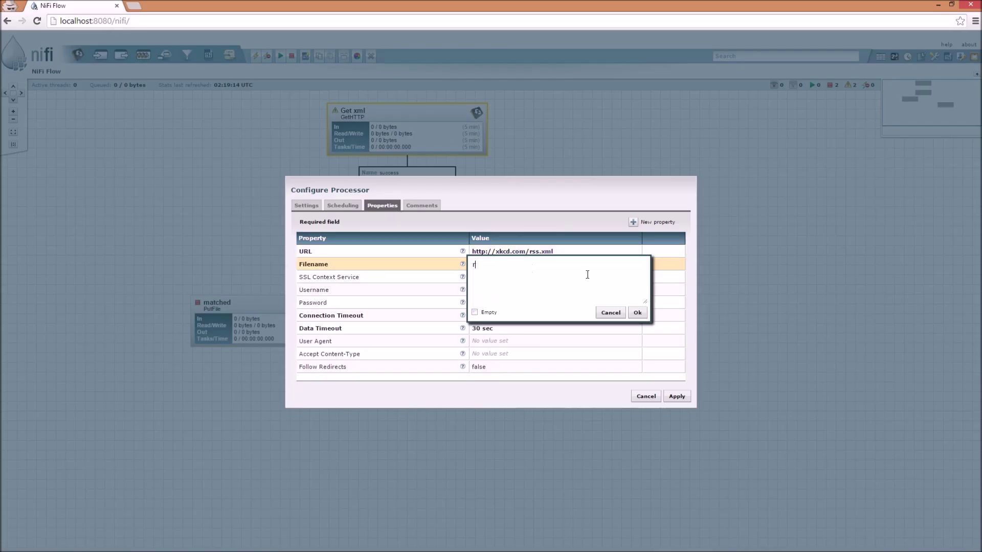
text(rss.xml)
click(636, 313)
click(674, 396)
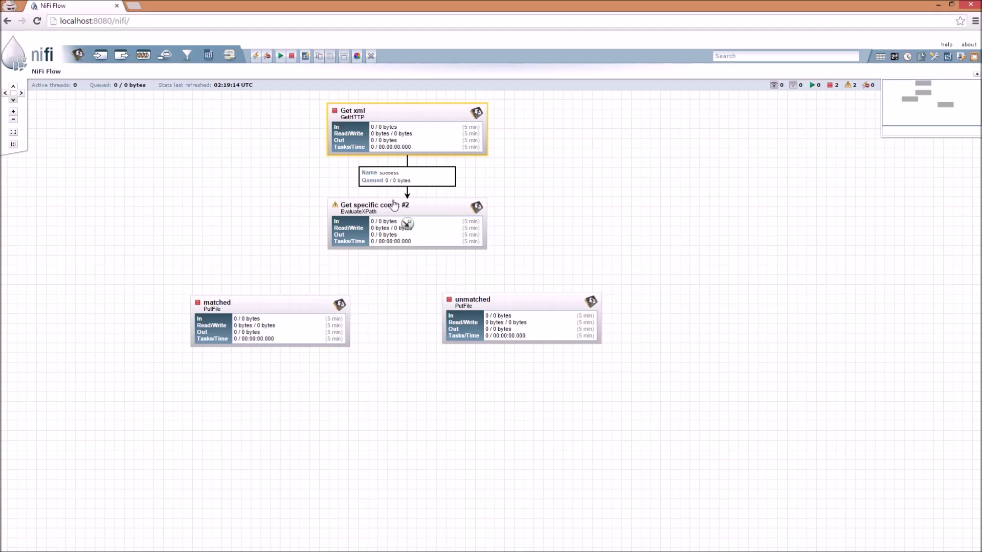
Review the properties of the Get specific comic #2 processor and close its configuration without changes
click(385, 214)
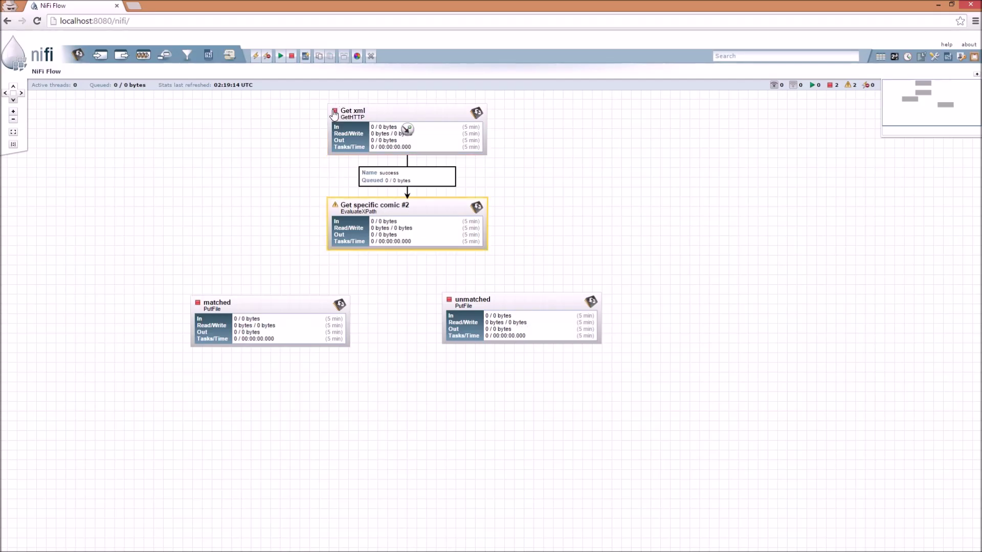
right_click(397, 207)
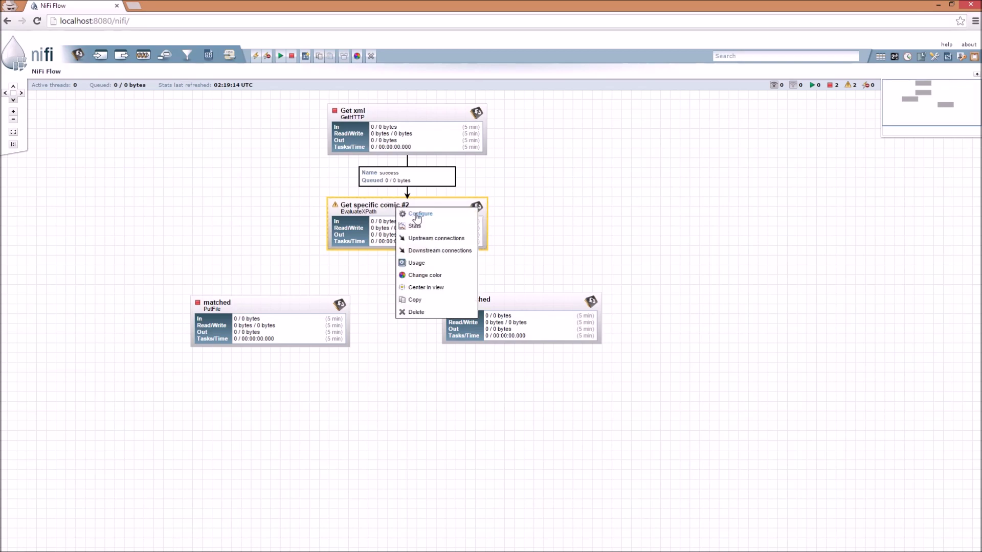
click(417, 214)
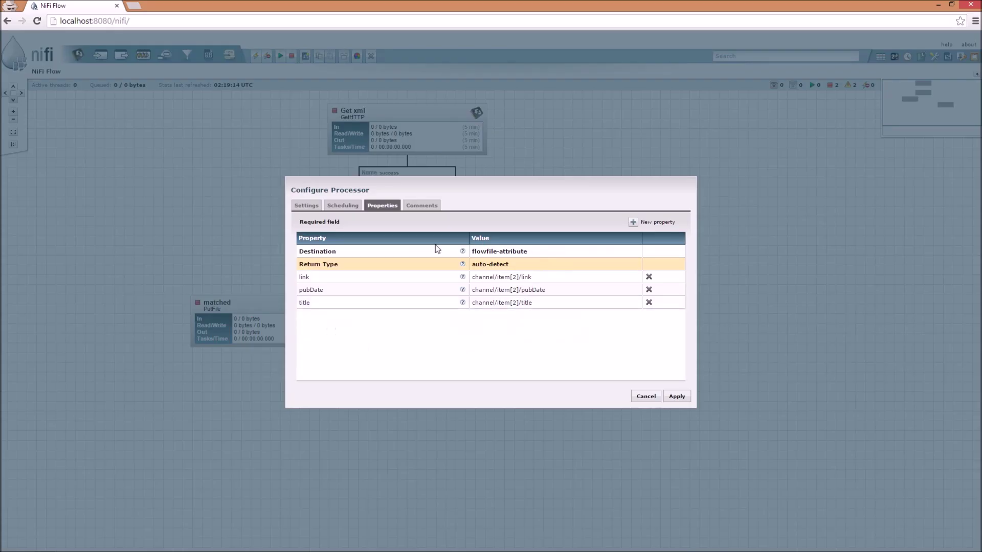
click(651, 396)
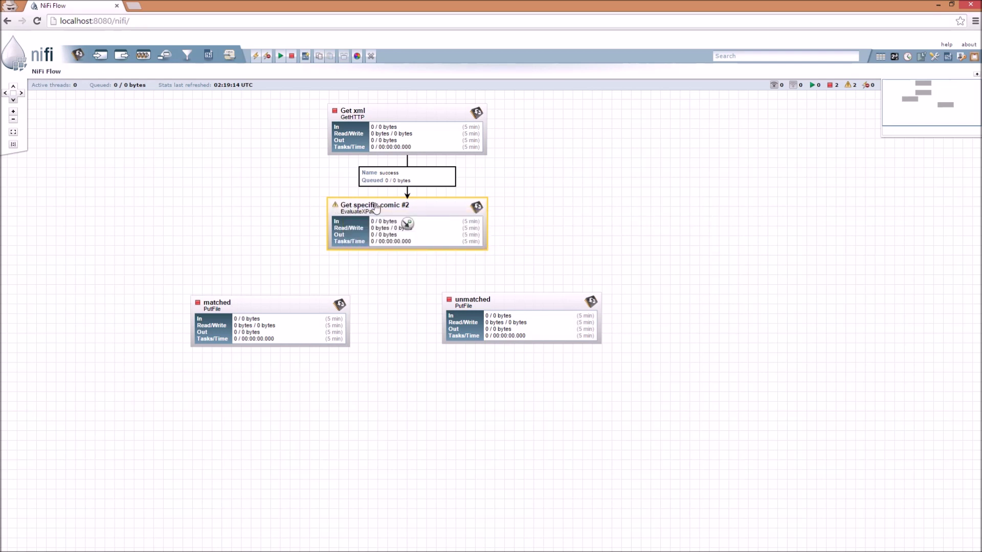
Connect Get specific comic #2 to the matched processor for the matched relationship and to the unmatched processor for the unmatched relationship
drag(407, 225, 250, 327)
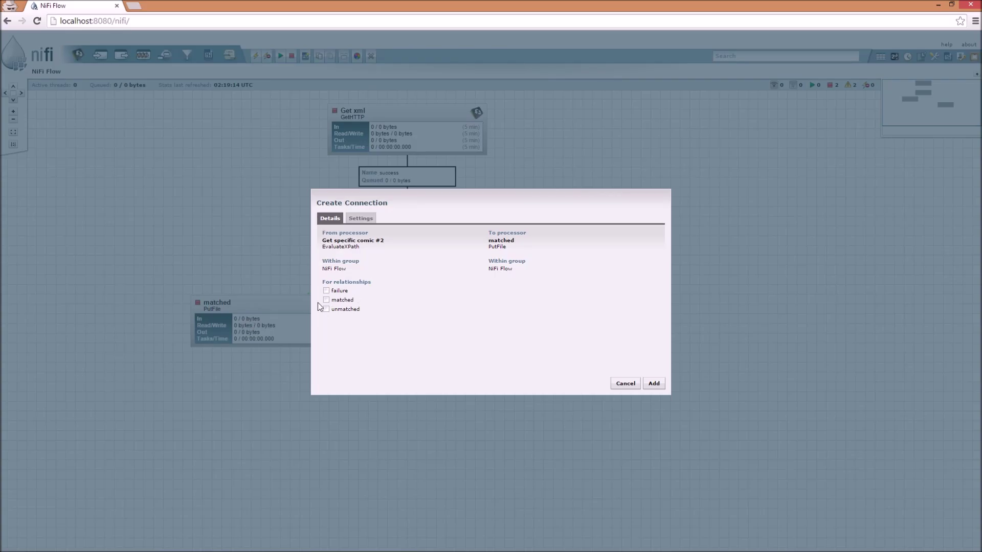
click(654, 384)
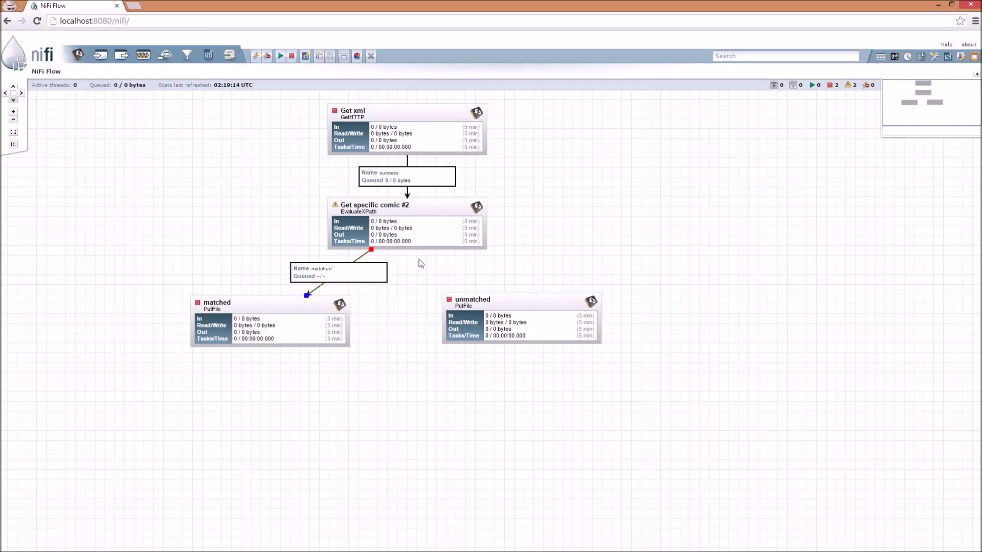
drag(405, 225, 541, 323)
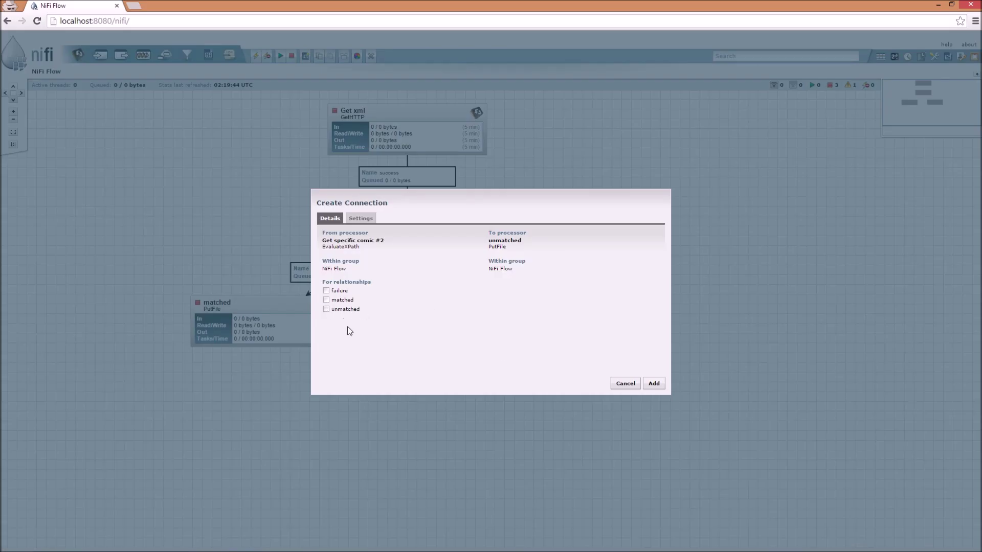
click(654, 384)
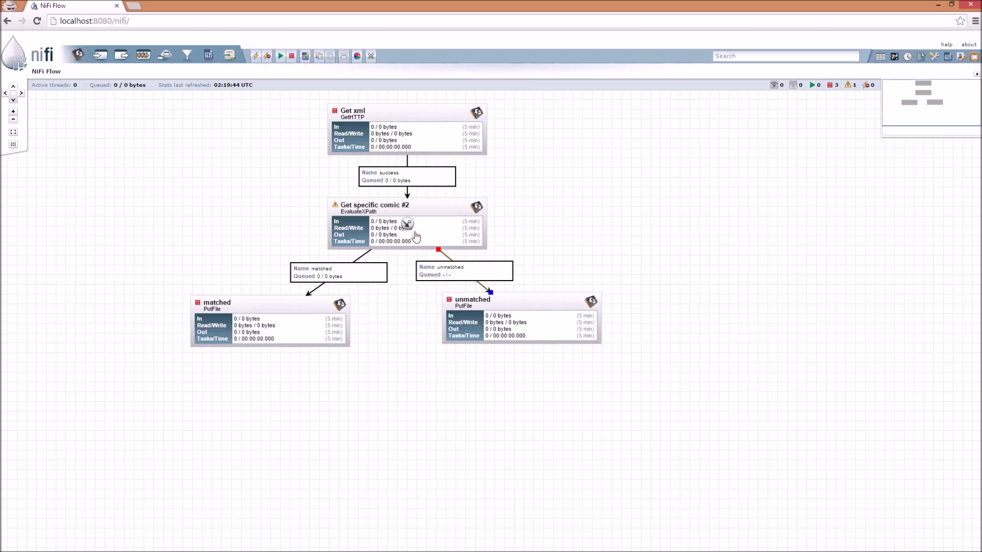
Shift the Get specific comic #2 processor slightly left and down on the canvas
click(405, 227)
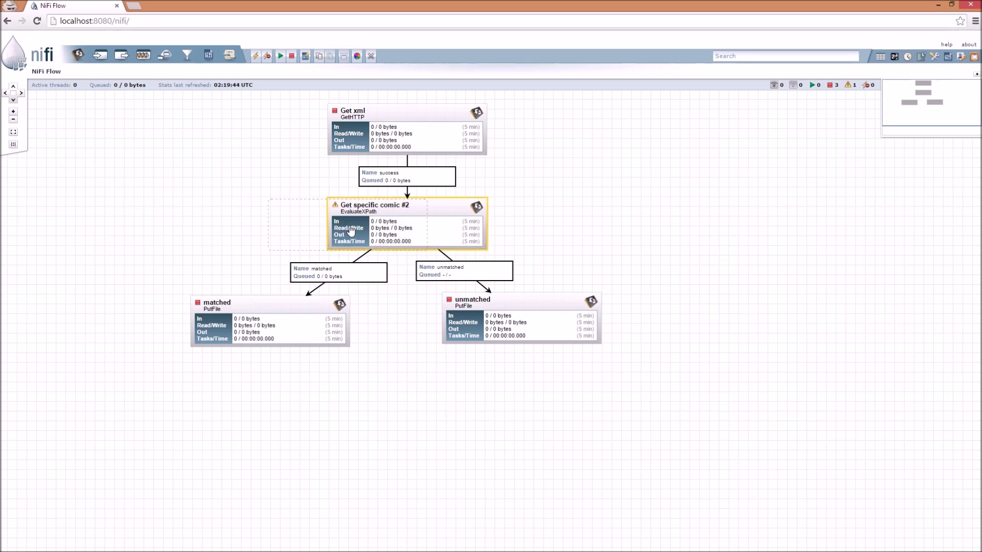
drag(403, 231, 401, 232)
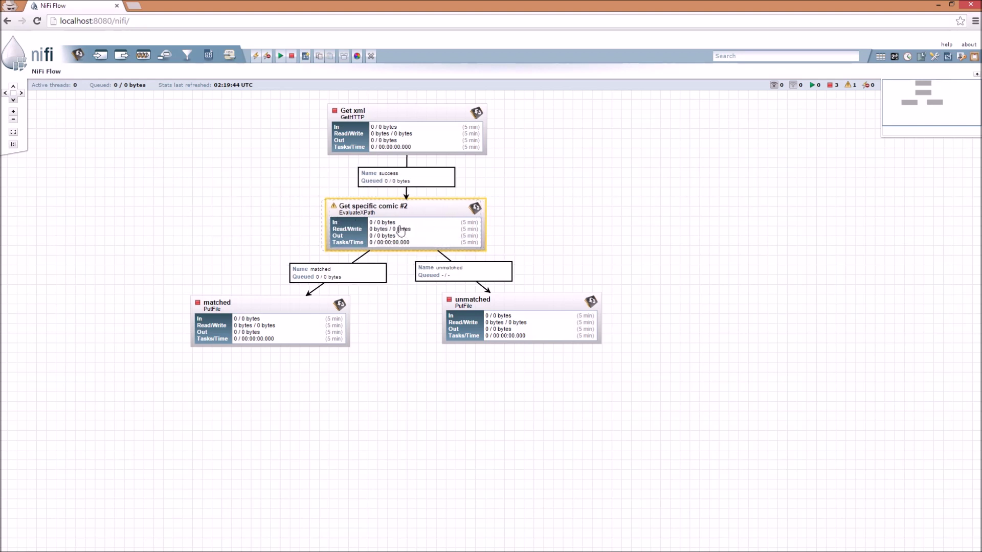
drag(400, 230, 396, 234)
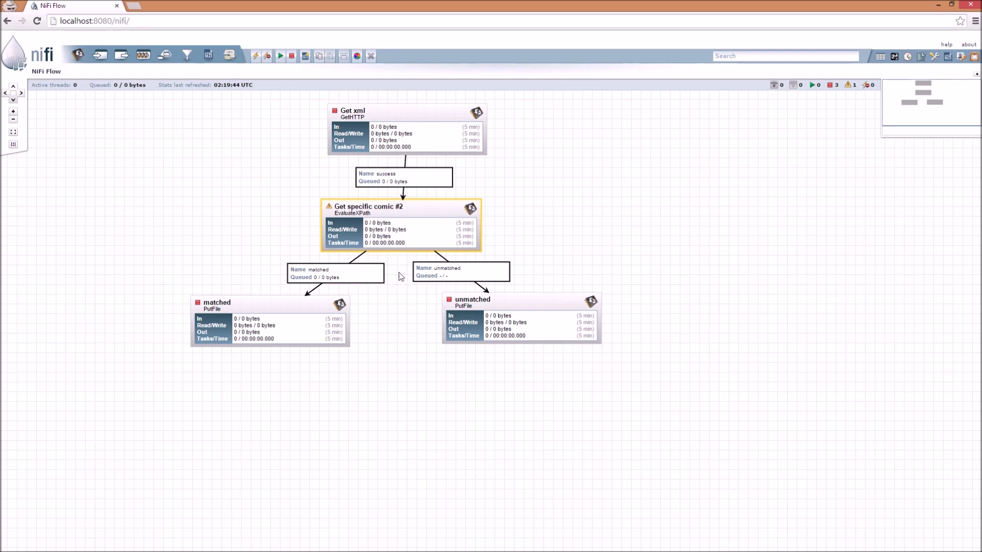
Connect Get specific comic #2 back to itself for the failure relationship
drag(398, 269, 397, 270)
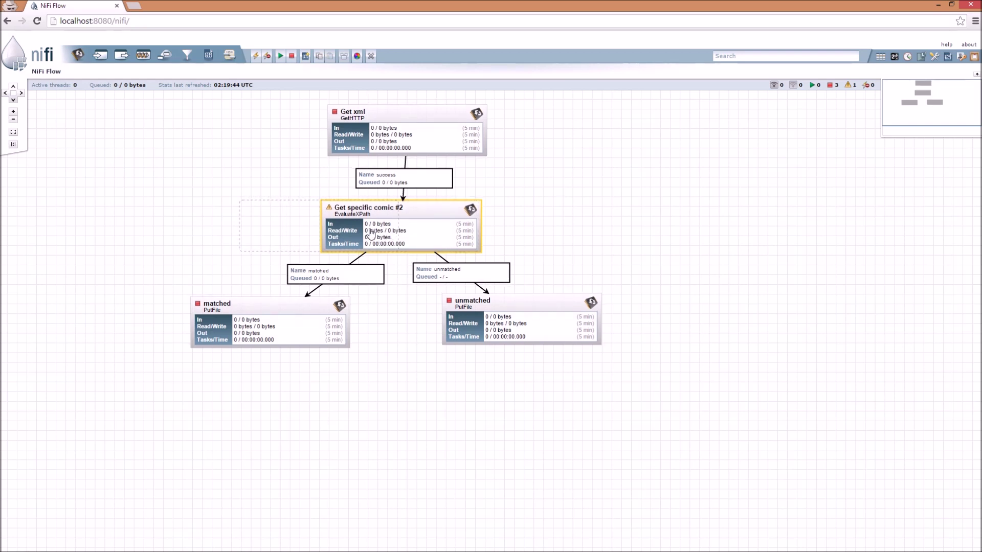
drag(401, 228, 405, 249)
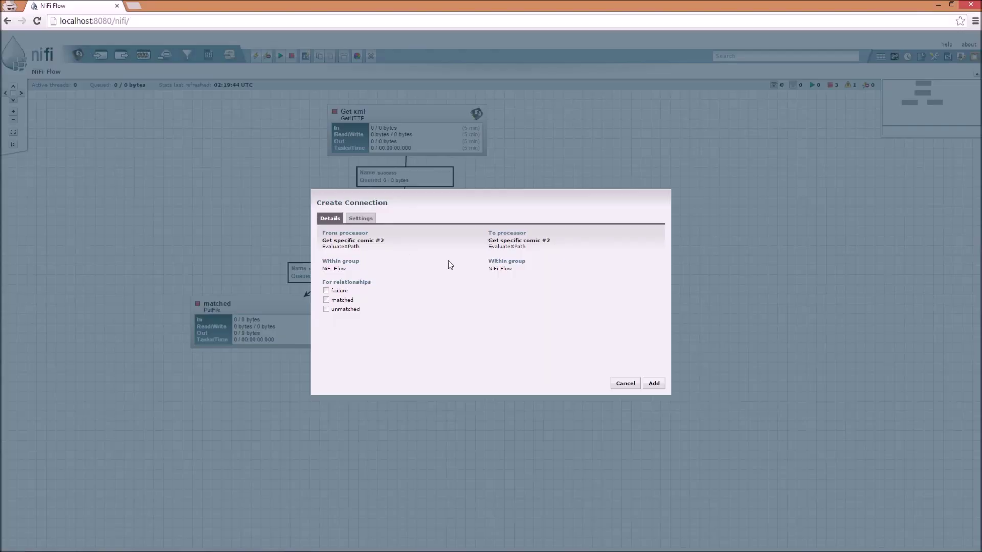
click(326, 290)
click(653, 383)
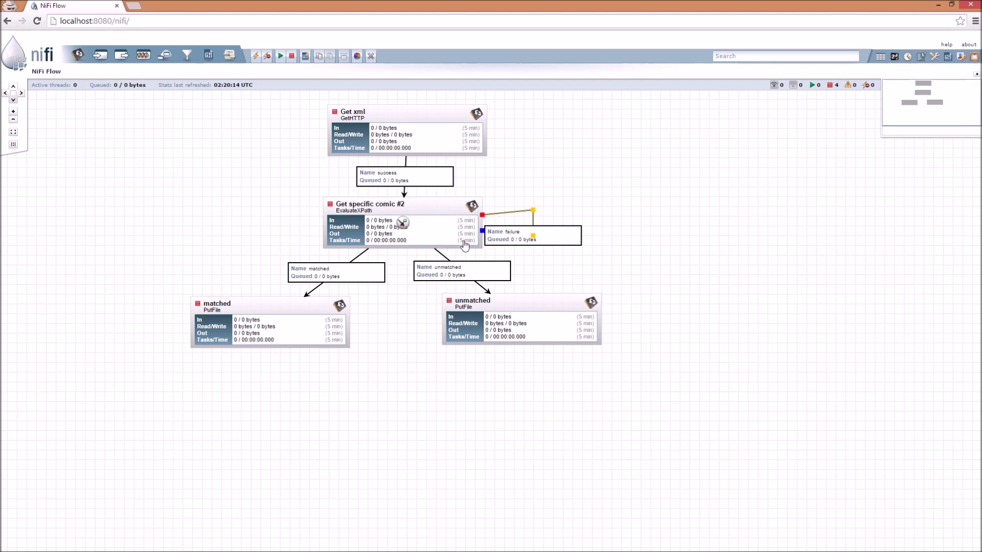
Review the penalty duration, scheduling and properties of the Get specific comic #2 processor and close its configuration
click(403, 225)
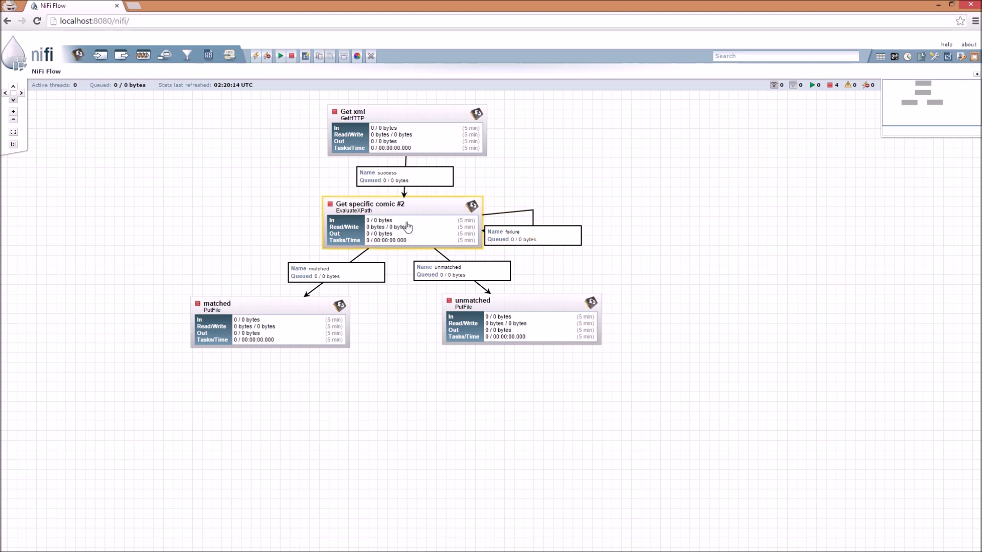
right_click(406, 224)
click(417, 228)
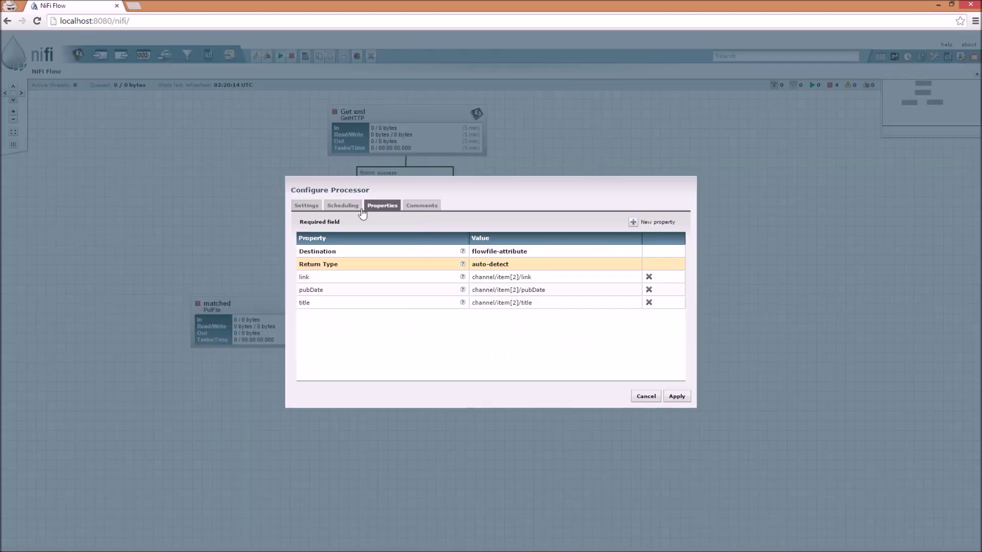
click(305, 206)
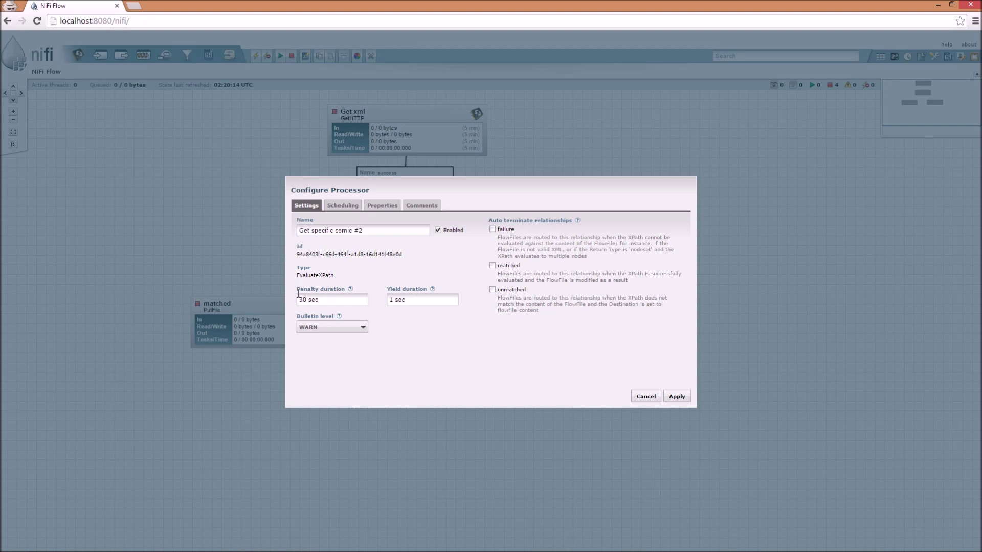
double_click(353, 298)
click(353, 298)
mouse_move(351, 292)
click(357, 207)
click(389, 206)
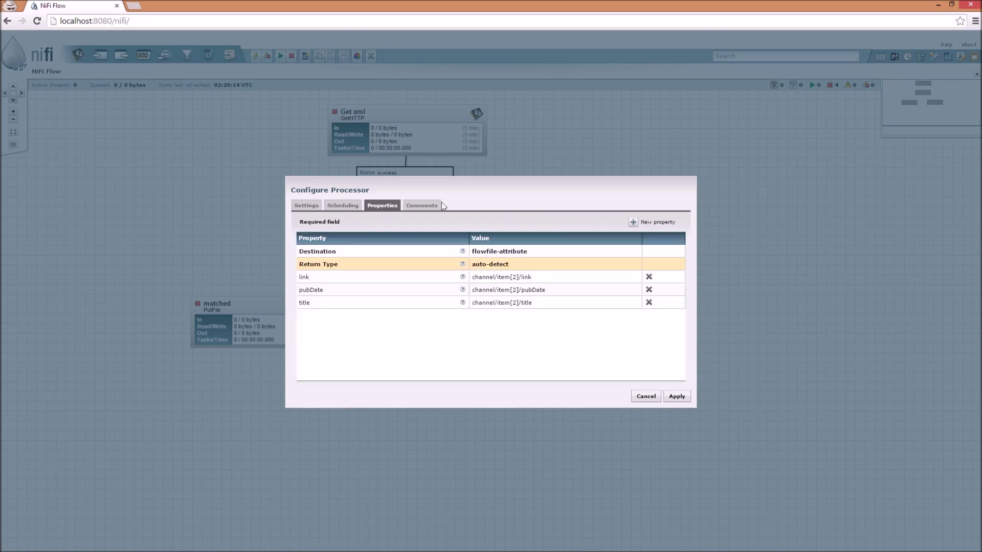
click(674, 398)
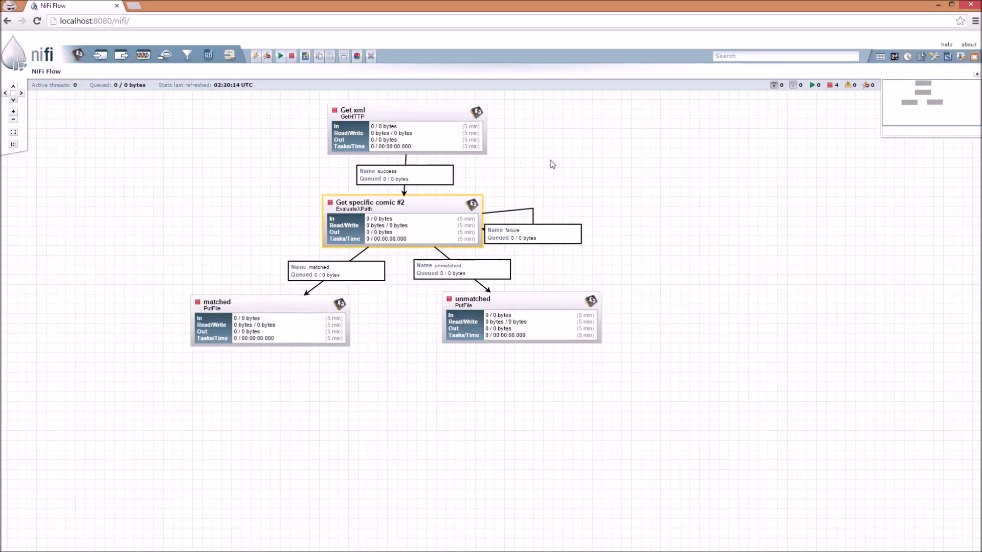
Disable and re-enable the Get xml processor, and try to stop it on its own
scroll(550, 160, up, 4)
scroll(526, 180, down, 2)
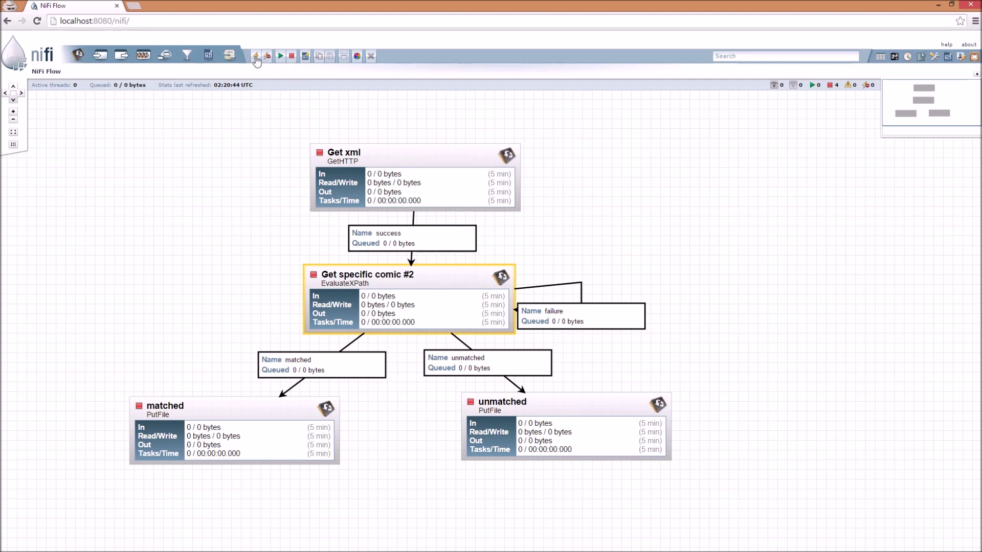
click(246, 136)
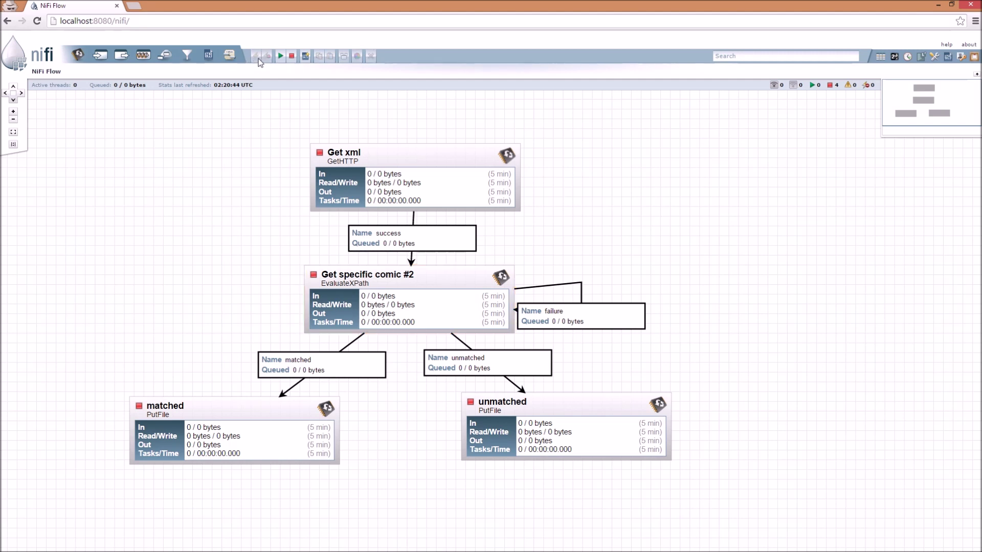
click(376, 154)
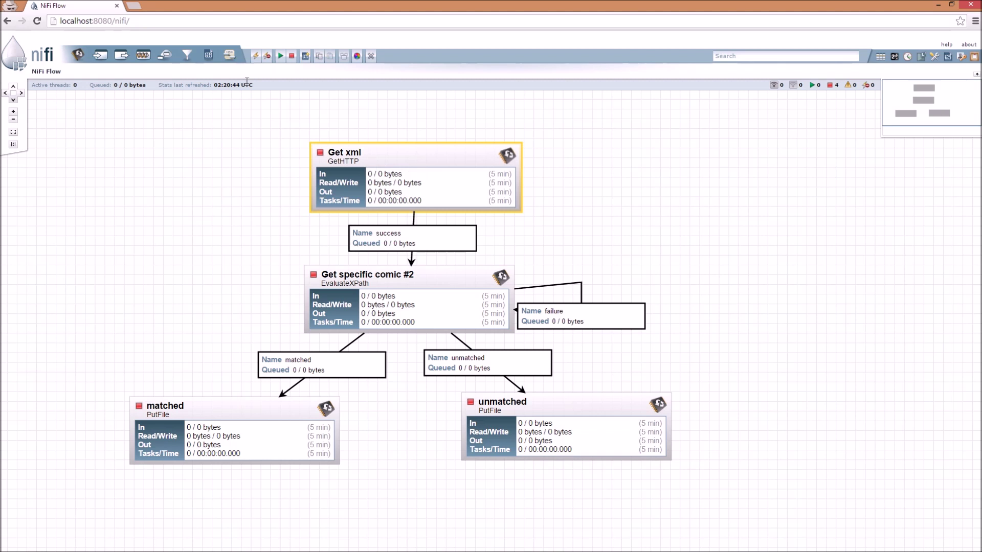
click(267, 56)
click(256, 57)
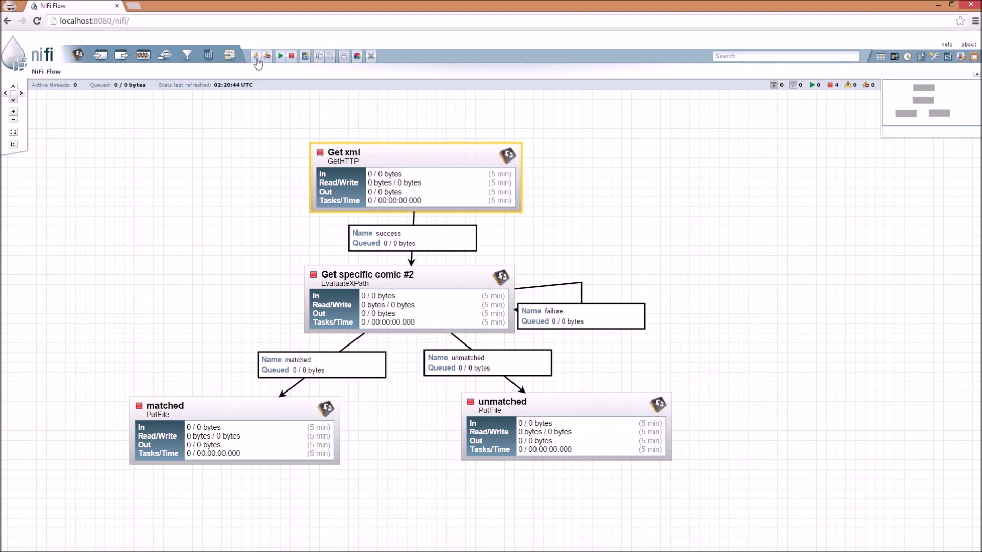
click(292, 56)
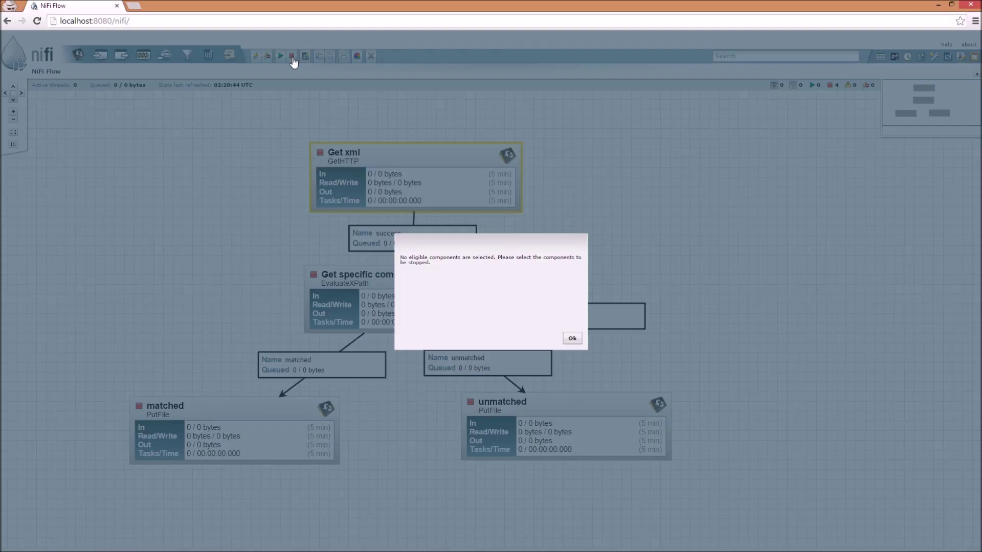
click(570, 340)
click(585, 204)
scroll(581, 200, down, 2)
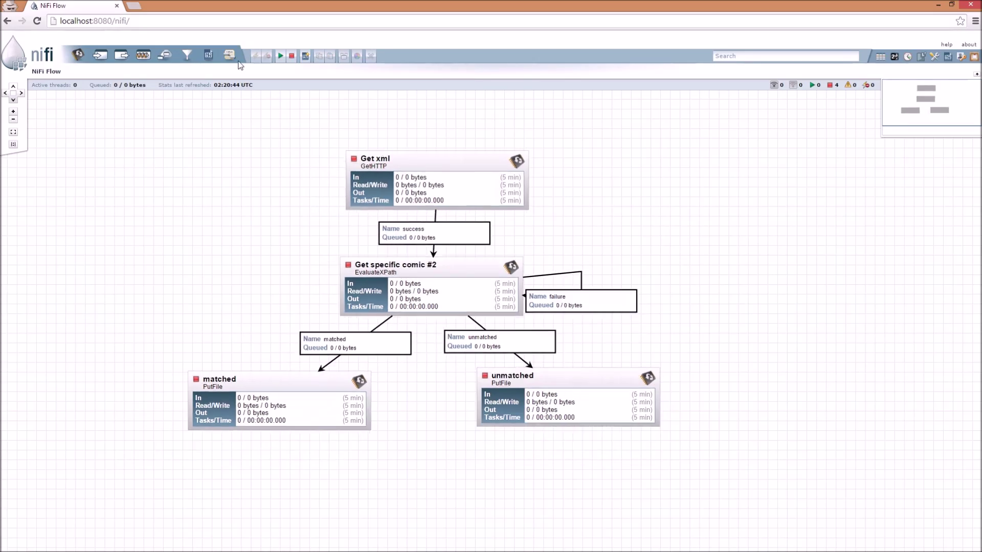
Start only the matched processor, stop it again and clear the selection
click(420, 163)
click(280, 401)
click(280, 56)
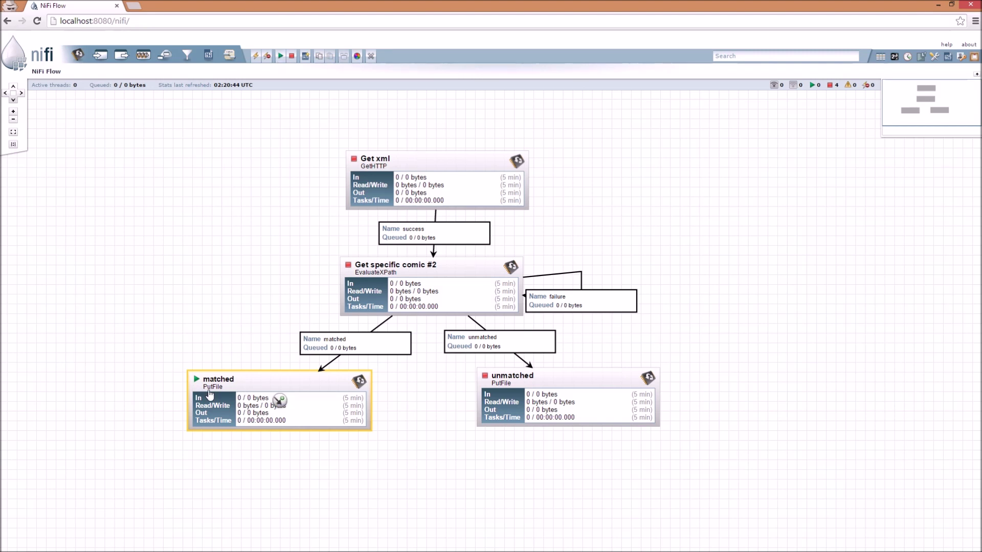
click(292, 56)
click(301, 110)
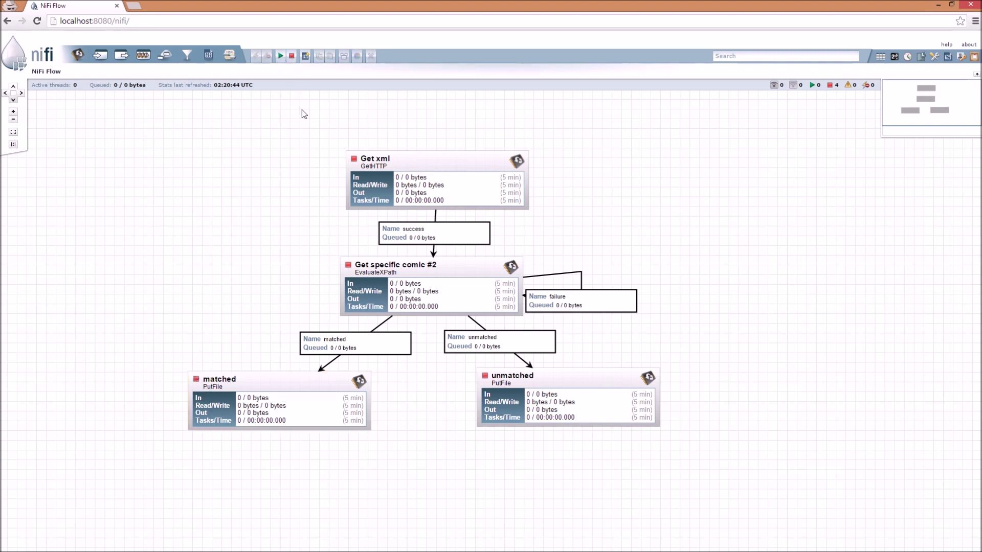
Start all processors in the flow, and stop them after checking their input and output statistics
click(280, 56)
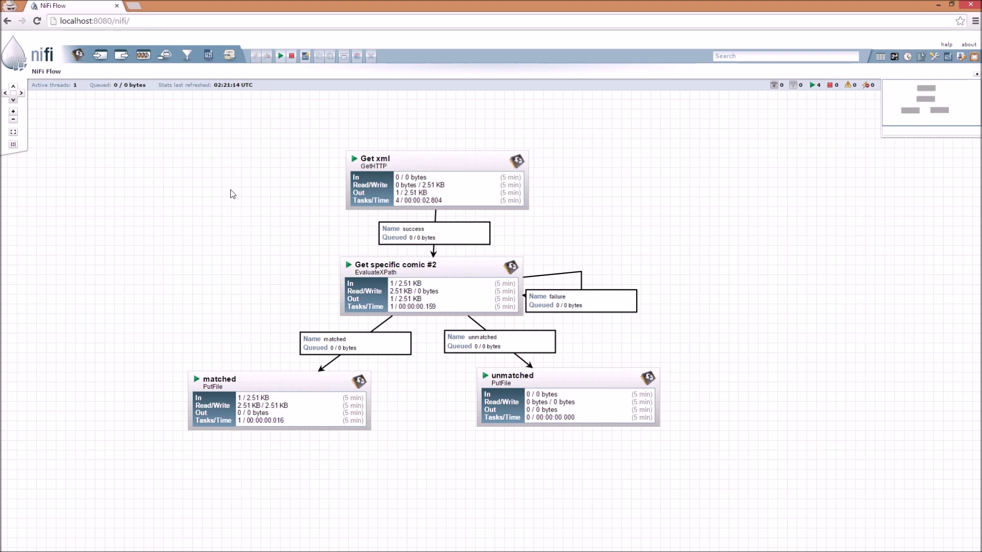
mouse_move(408, 186)
mouse_move(430, 297)
click(314, 420)
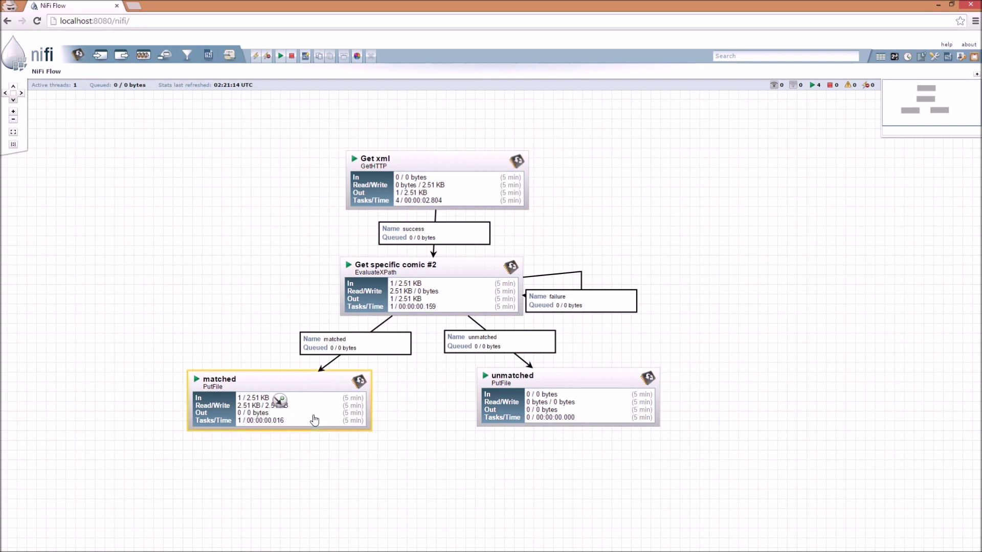
click(247, 352)
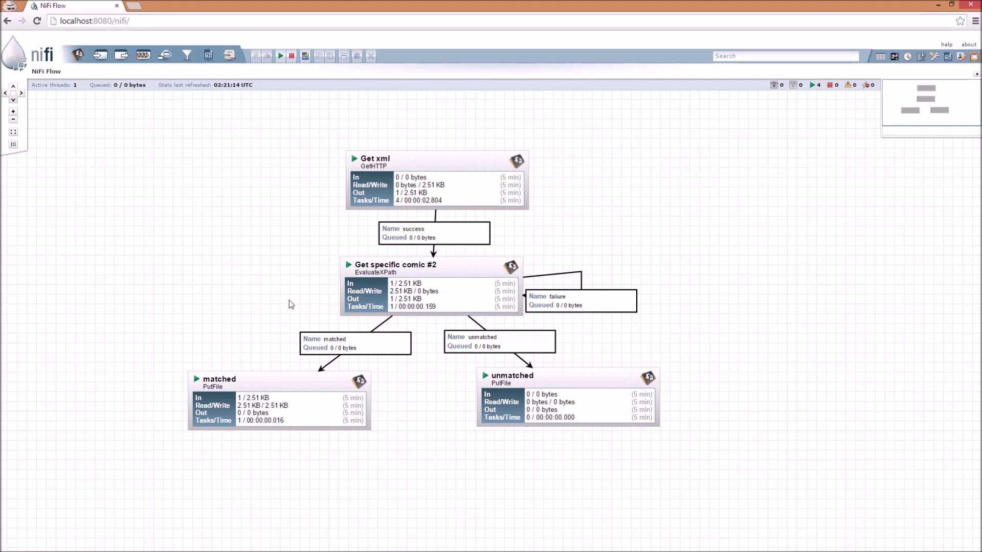
click(292, 57)
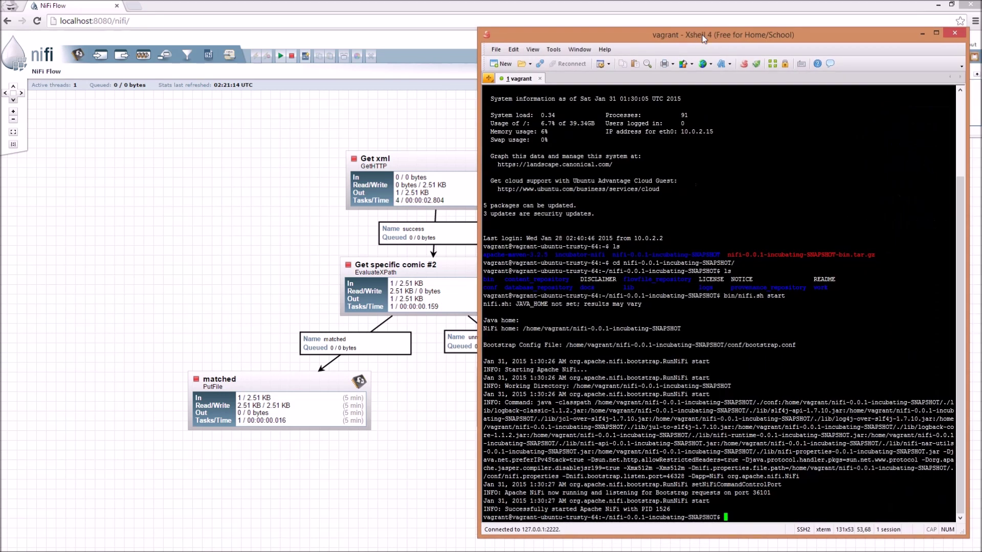
Switch to the Xshell terminal, go to /vagrant and list its contents
drag(779, 37, 664, 36)
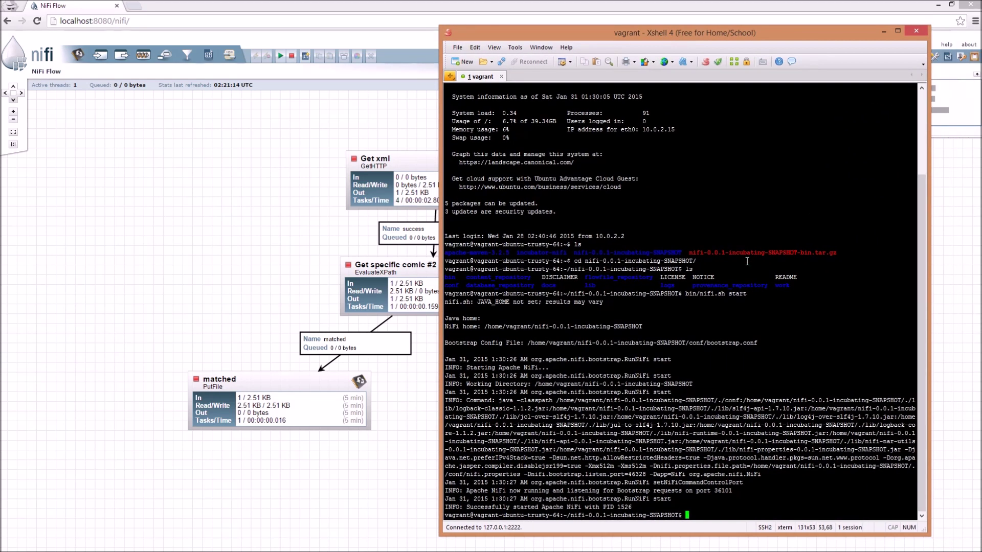
text(cd /vagrant)
key(Return)
text(ls)
key(Return)
Change into the matched folder and list its files in detail to check the flow's output
text(cd matched/)
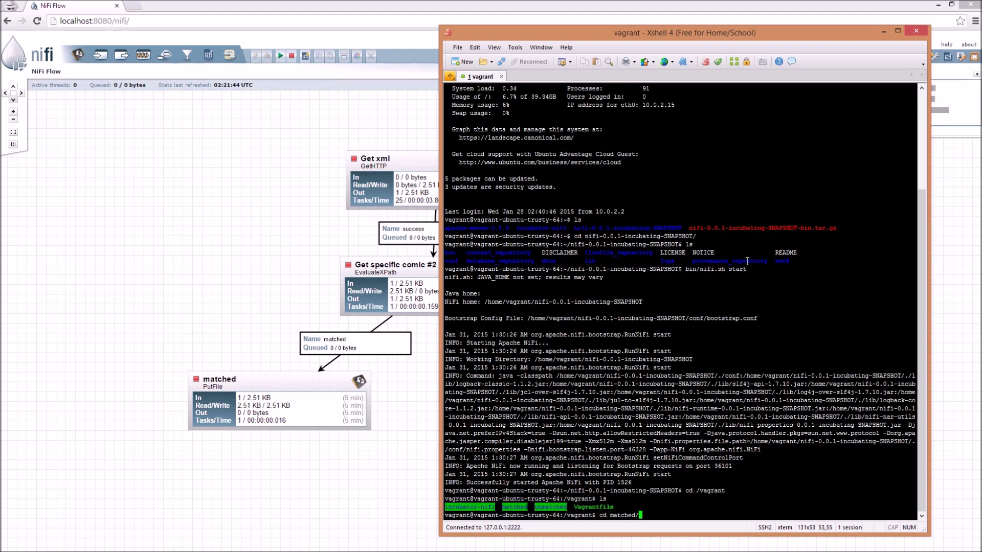
key(Return)
text(ll)
key(Return)
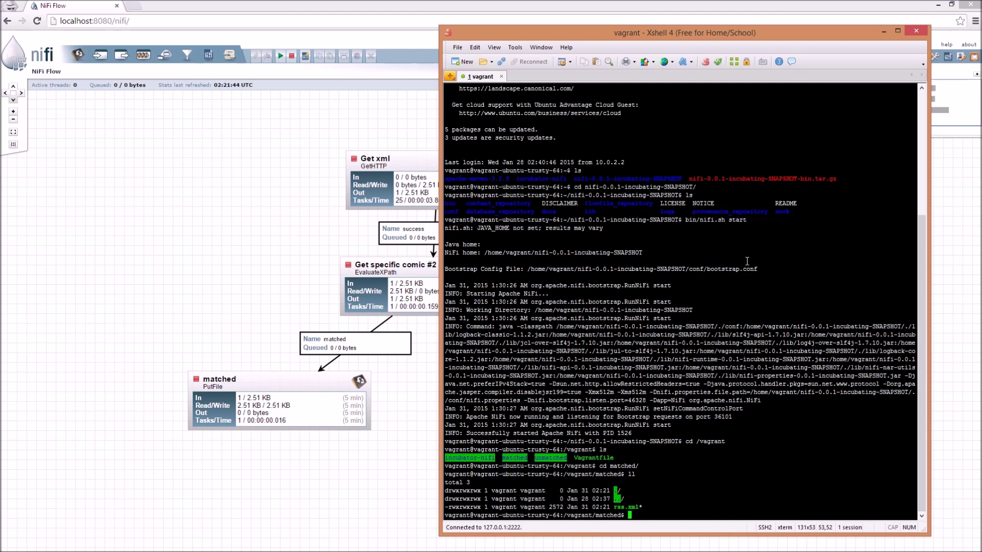
drag(670, 501, 575, 507)
click(682, 499)
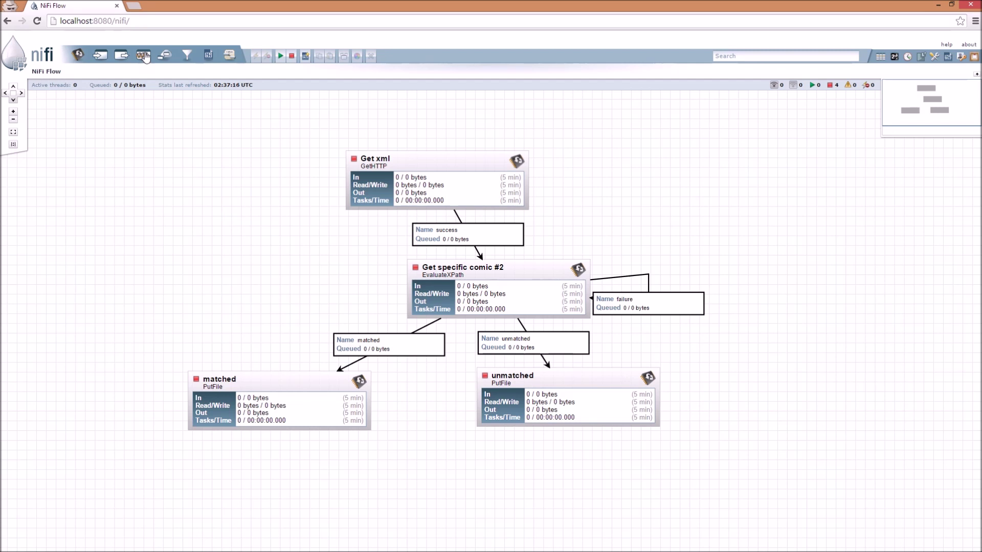
Back in the NiFi flow, move the Get specific comic #2 processor left so it sits directly below Get xml
mouse_move(525, 272)
click(537, 273)
drag(537, 273, 492, 271)
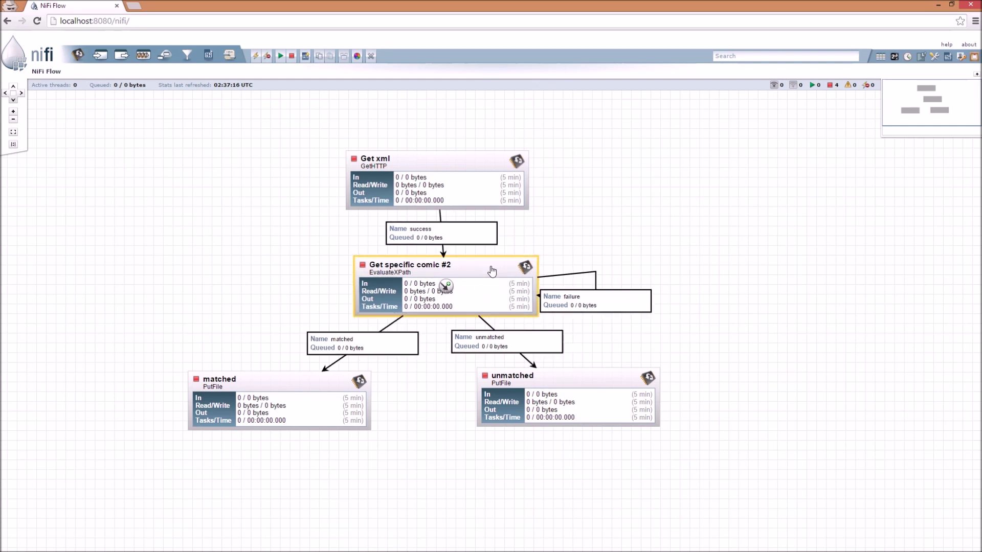
click(249, 226)
drag(143, 54, 262, 305)
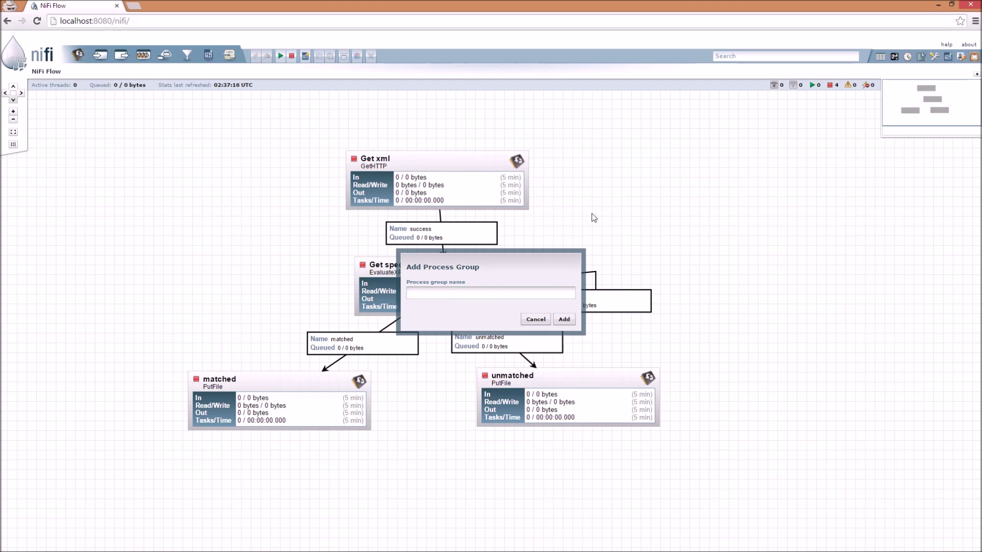
key(ctrl+minus)
key(ctrl+minus)
key(ctrl+minus)
key(ctrl+minus)
key(ctrl+minus)
key(ctrl+minus)
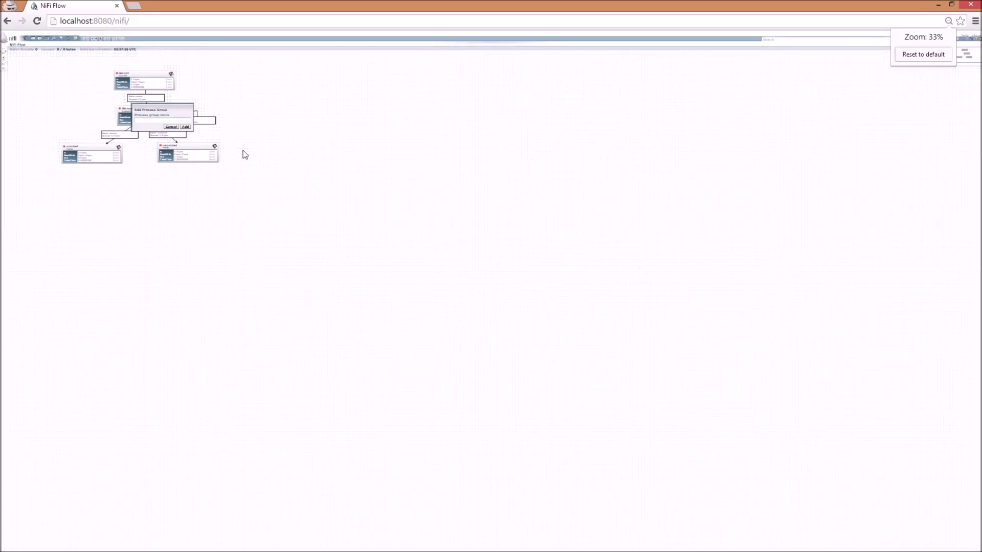
key(ctrl+0)
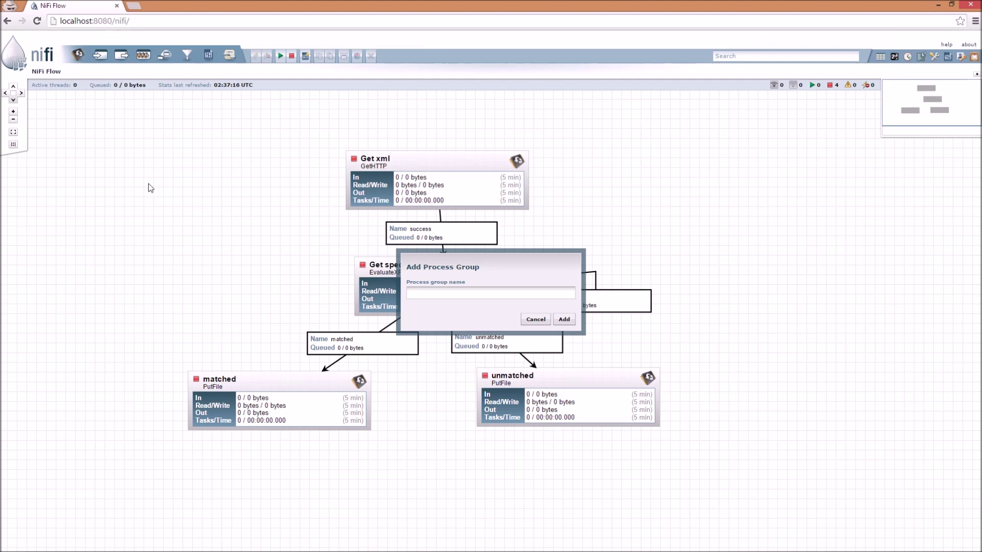
click(536, 319)
Add a process group named "comic process group" and place it to the left of the existing flow
scroll(460, 306, down, 5)
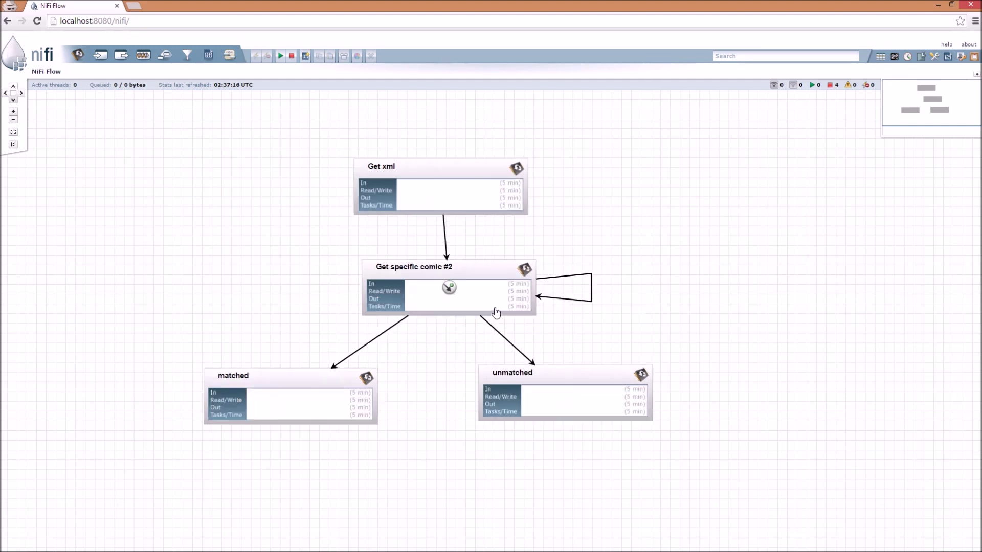
scroll(333, 286, down, 3)
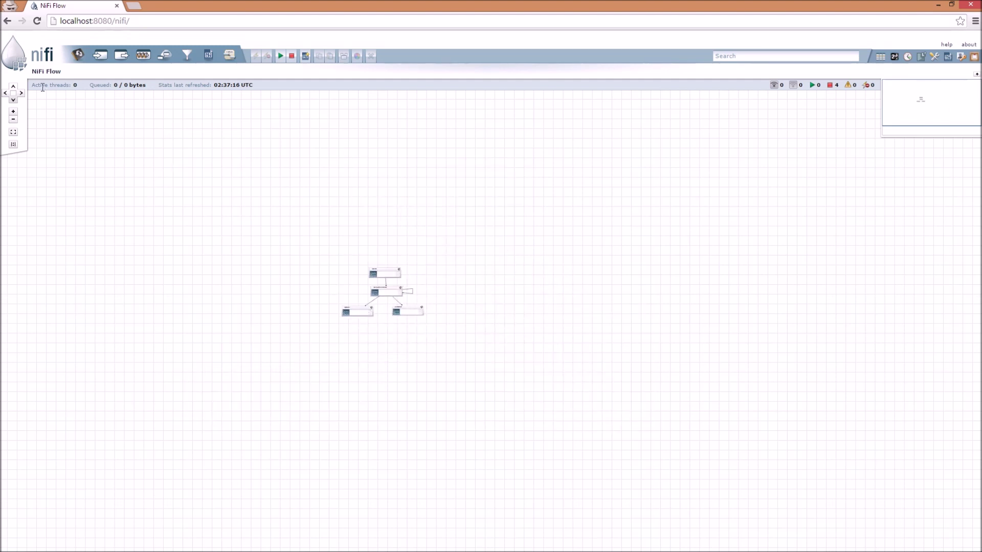
click(13, 132)
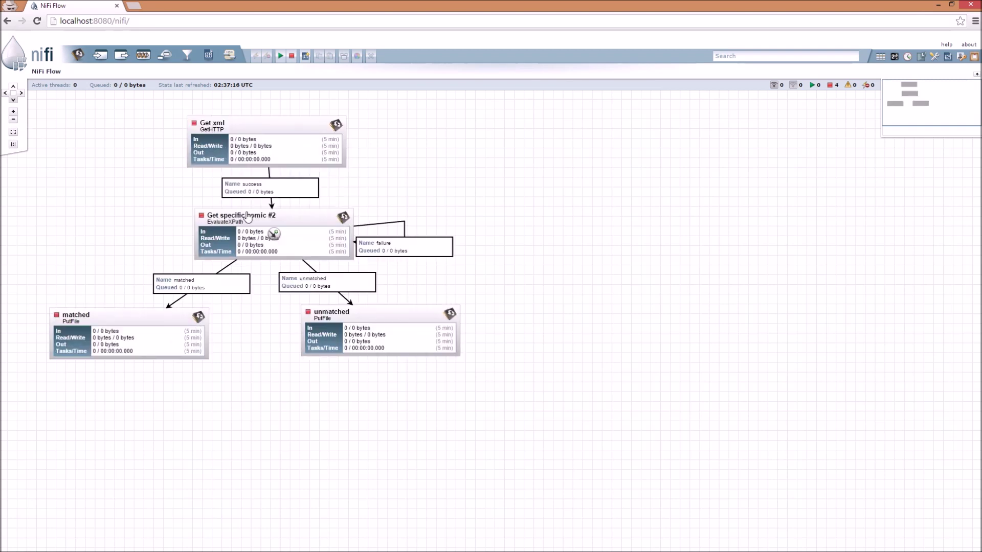
drag(152, 65, 247, 241)
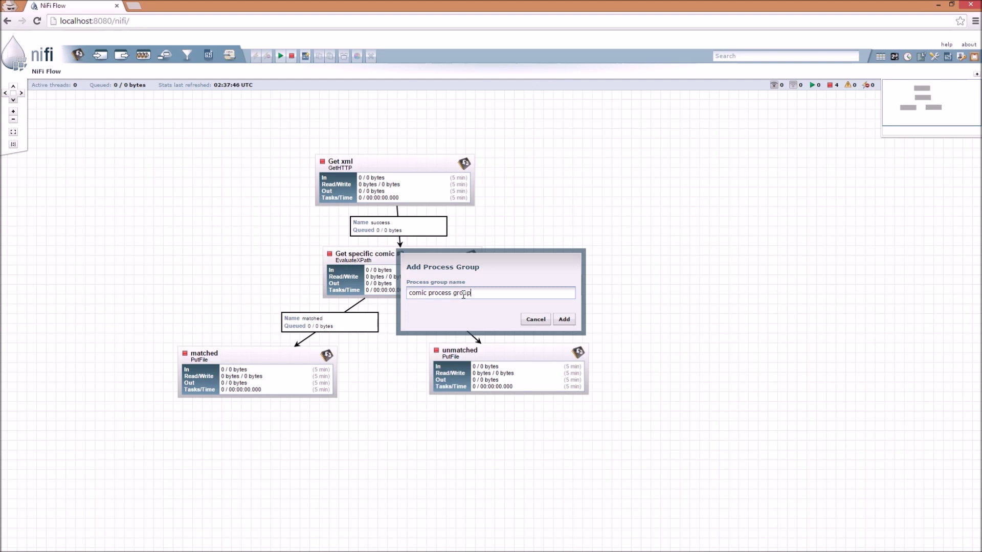
click(564, 319)
drag(276, 202, 107, 224)
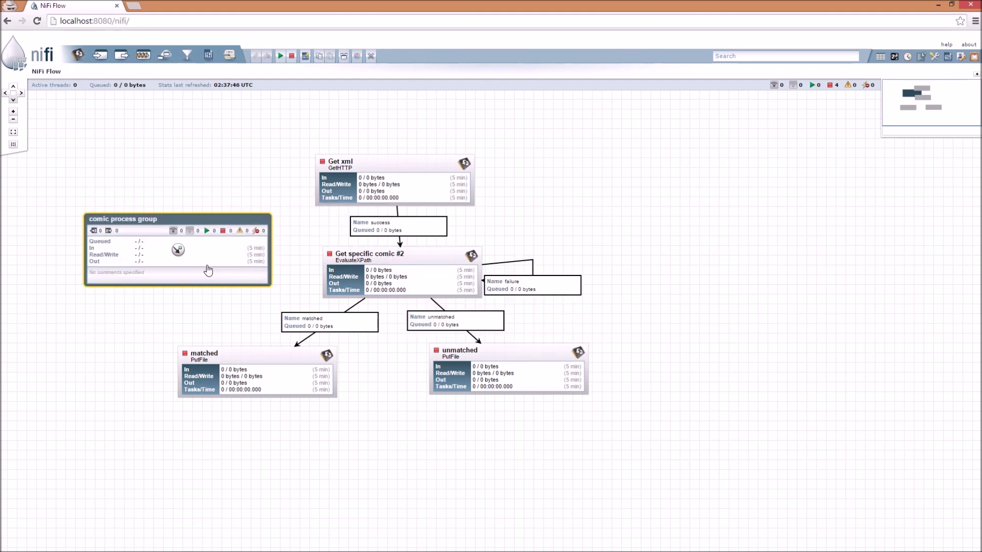
Enter the comic process group and add an EvaluateXPath processor to its empty canvas
double_click(145, 254)
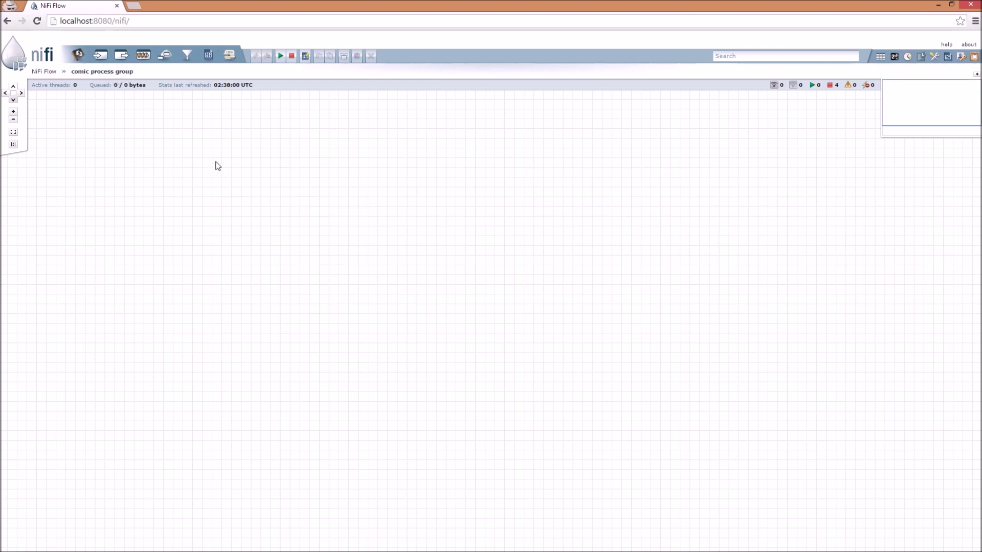
drag(118, 103, 456, 228)
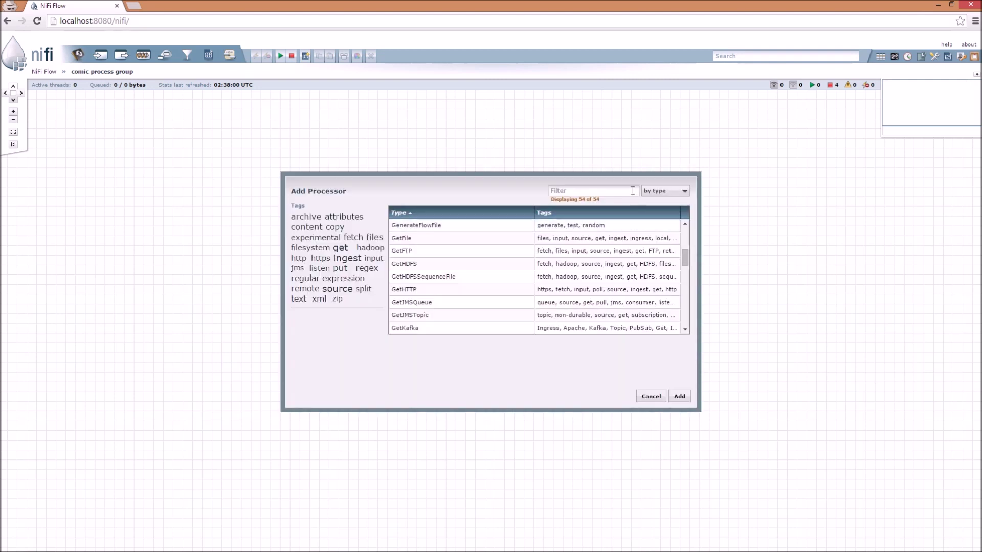
text(e)
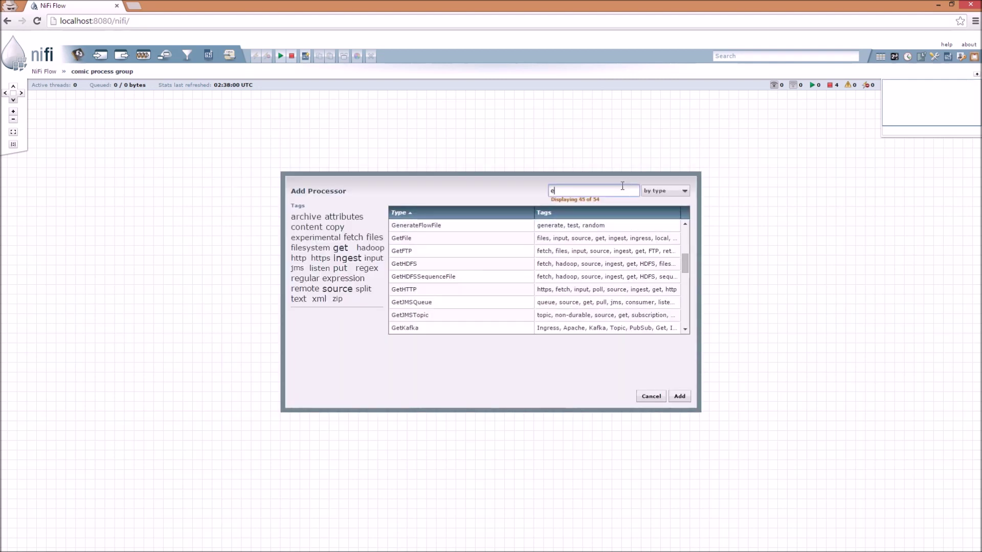
text(va)
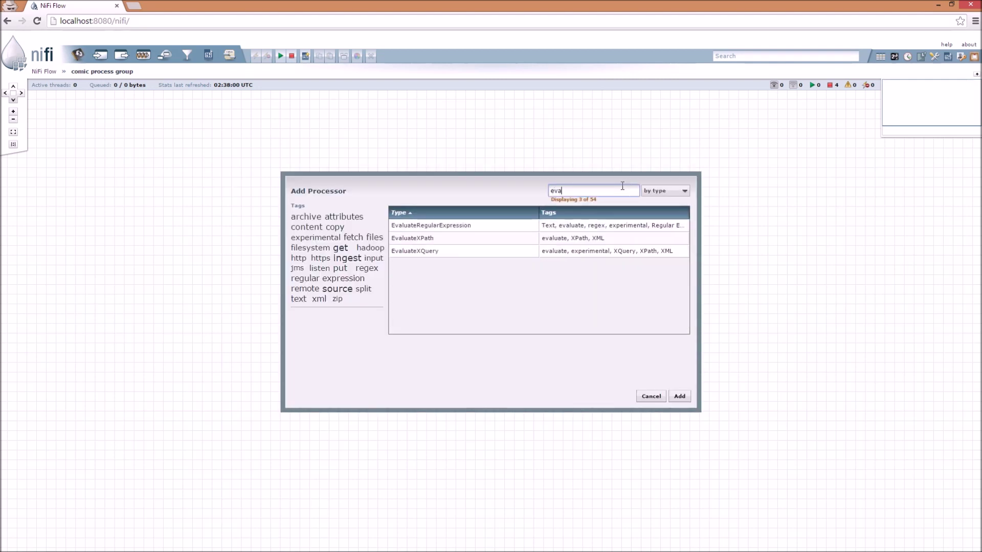
click(428, 238)
click(679, 397)
Duplicate the EvaluateXPath processor and place the copy beside the original on its right
right_click(313, 211)
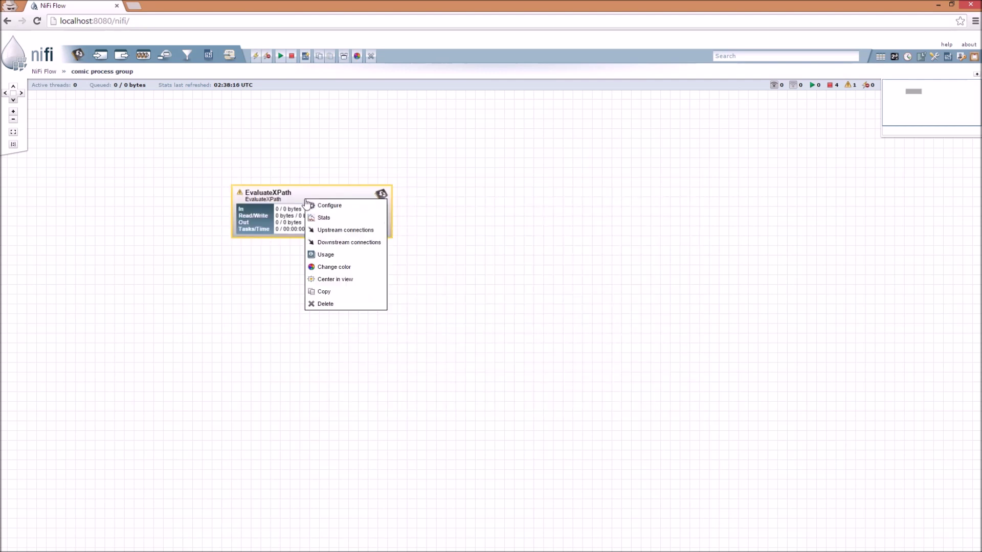
click(360, 290)
right_click(529, 206)
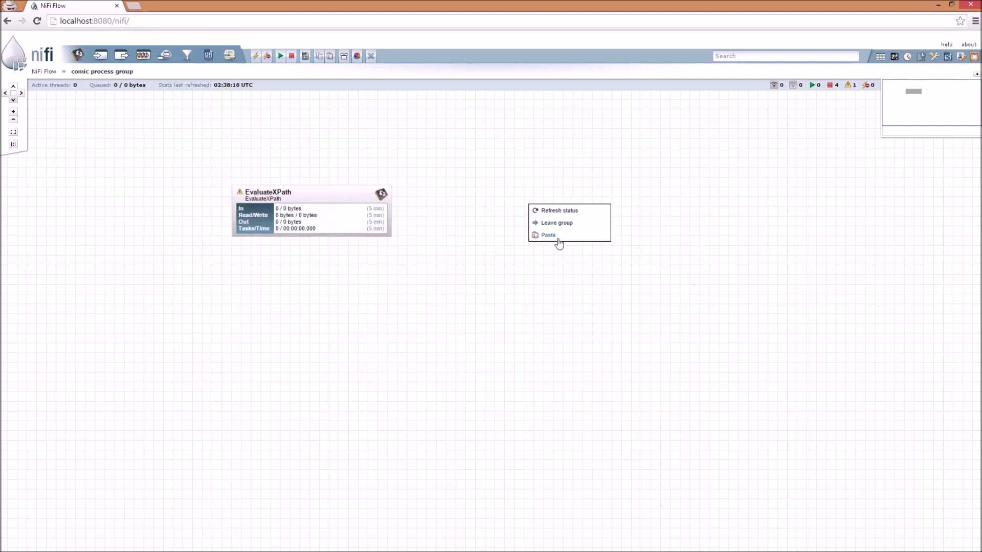
click(546, 236)
drag(618, 257, 506, 201)
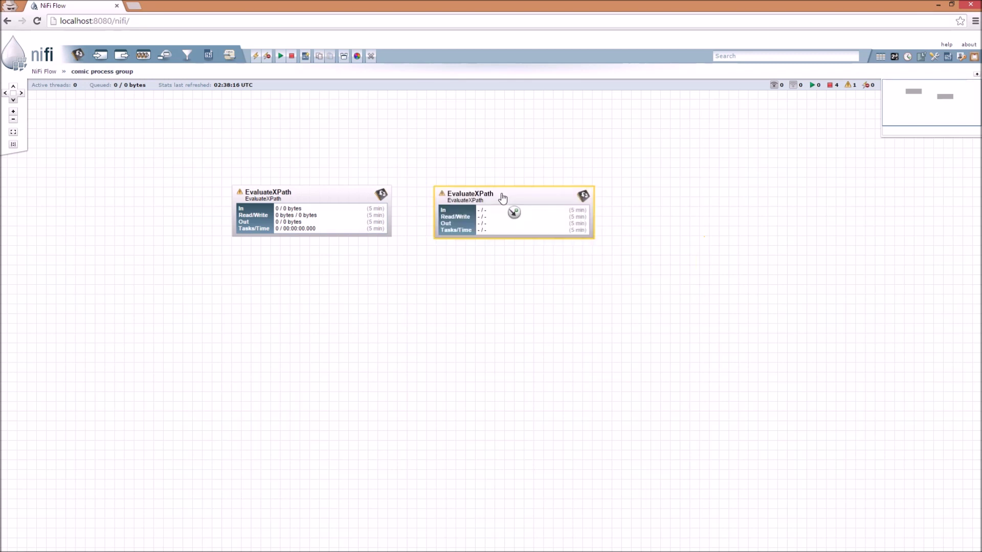
Back in the root NiFi Flow, delete the success connection below Get xml and try to connect Get xml to the comic process group
click(44, 72)
click(409, 271)
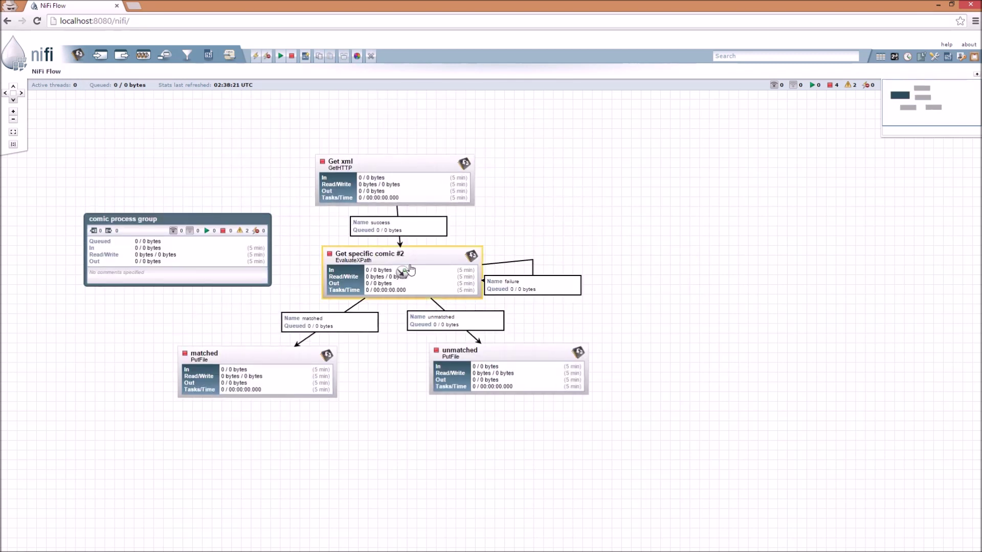
drag(395, 180, 184, 238)
click(572, 339)
click(395, 225)
key(Delete)
drag(389, 181, 182, 248)
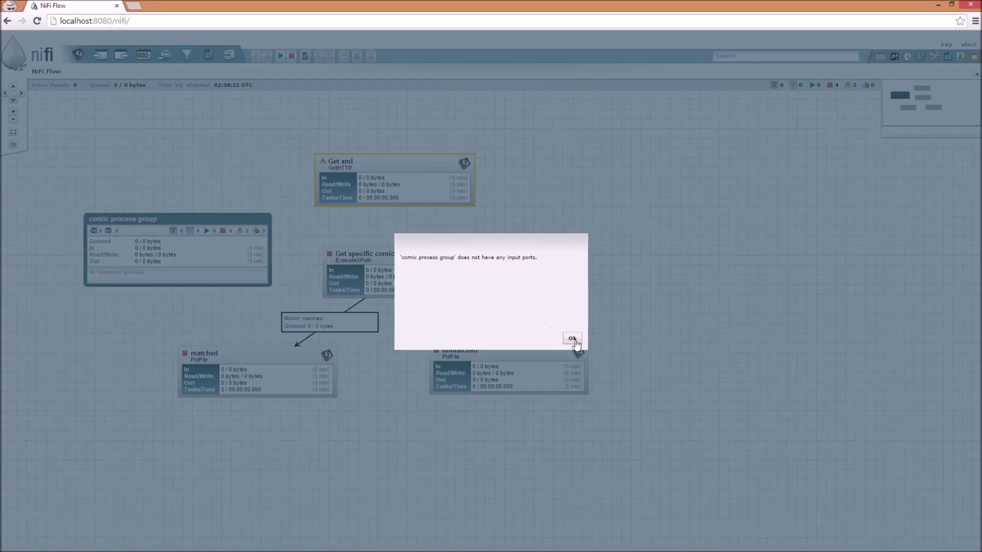
click(573, 340)
Inside the comic process group, add an input port named "get xml" above the EvaluateXPath processors
double_click(151, 252)
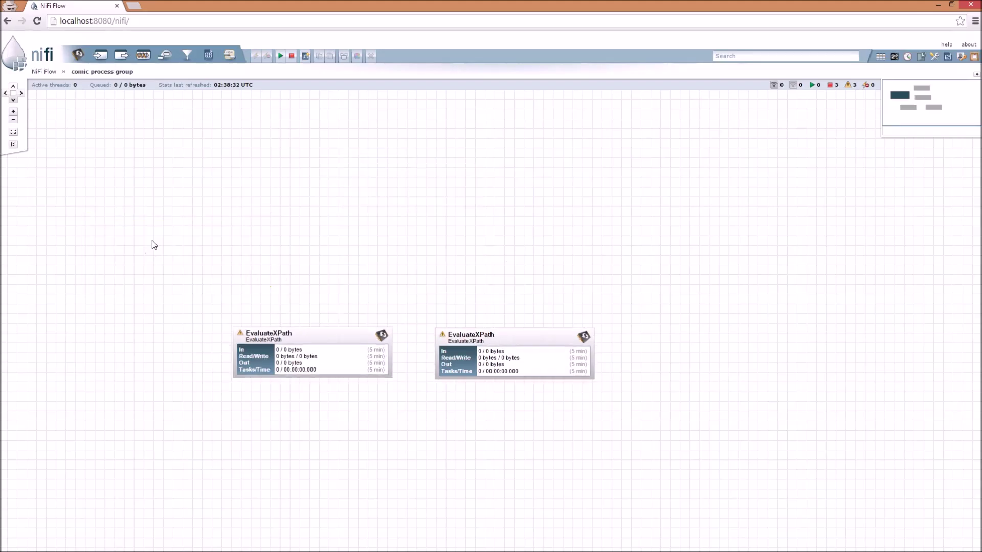
drag(100, 54, 207, 135)
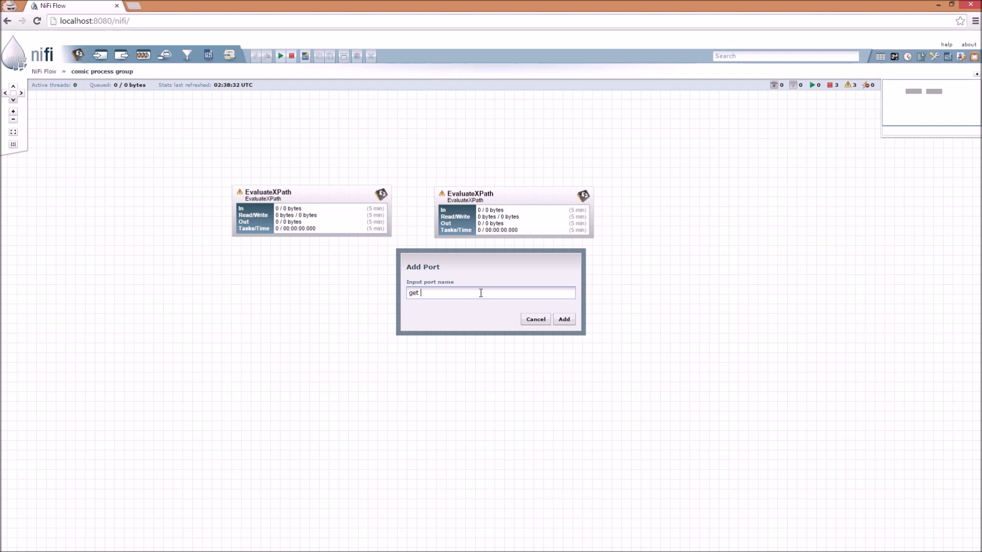
click(562, 319)
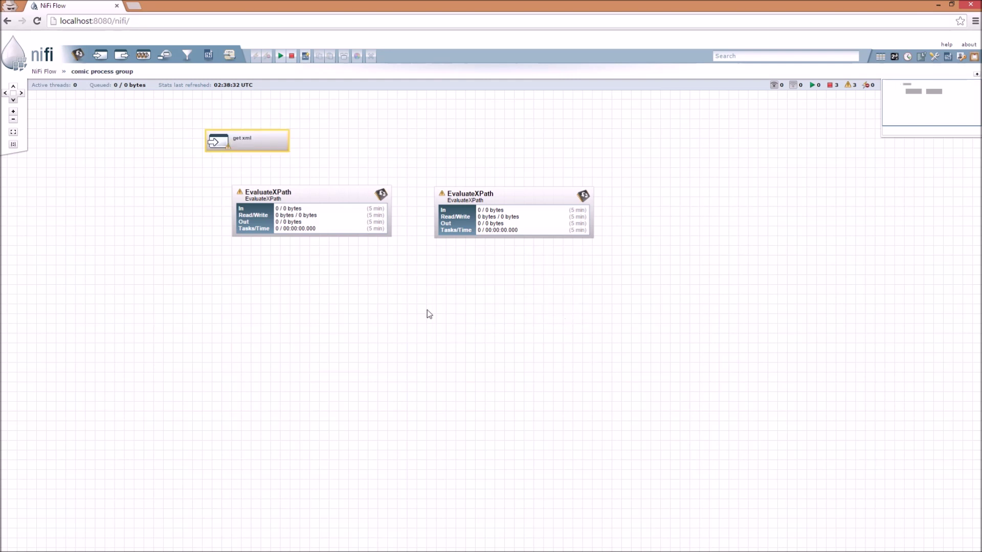
In the root flow, shift the comic process group slightly down-left and connect Get xml's success relationship to its "get xml" input
click(44, 72)
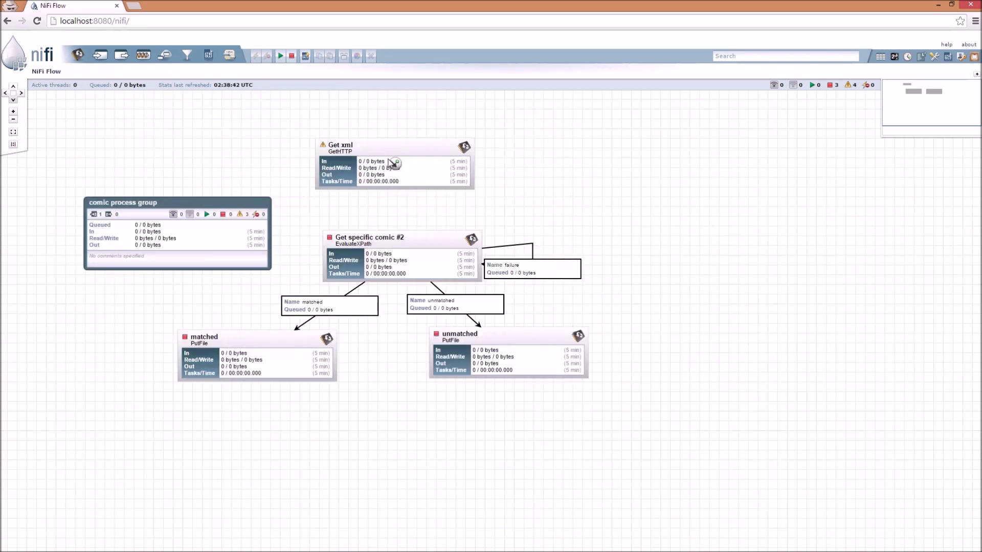
click(364, 189)
drag(200, 232, 317, 217)
click(394, 182)
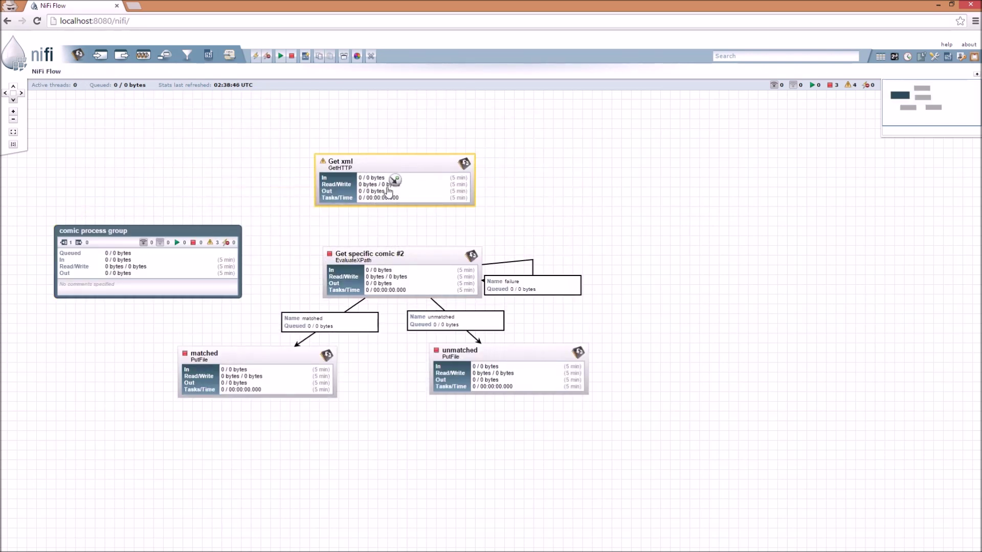
drag(394, 182, 165, 258)
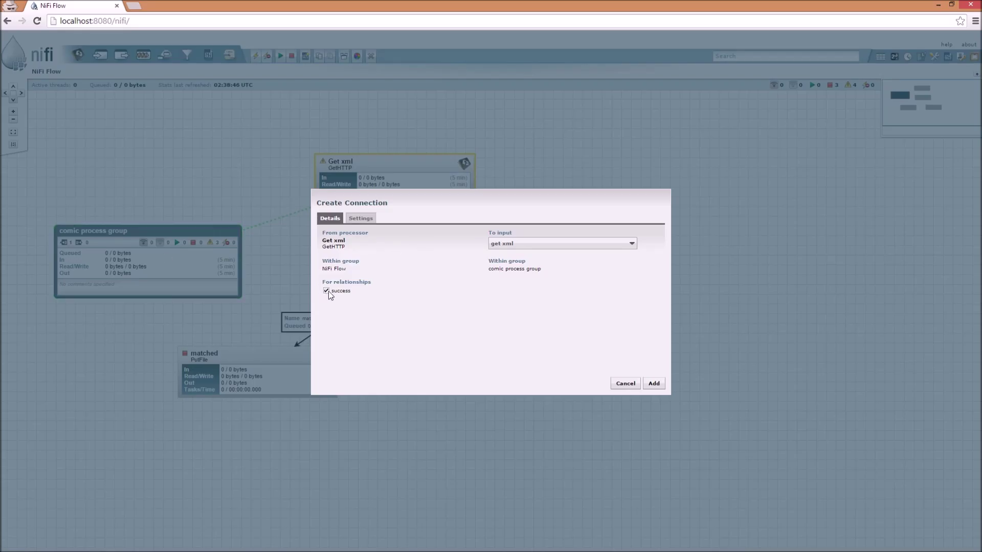
click(578, 245)
click(567, 255)
click(654, 384)
Inside the comic process group, connect the get xml input port to the EvaluateXPath processor just below it
double_click(144, 256)
drag(247, 140, 284, 175)
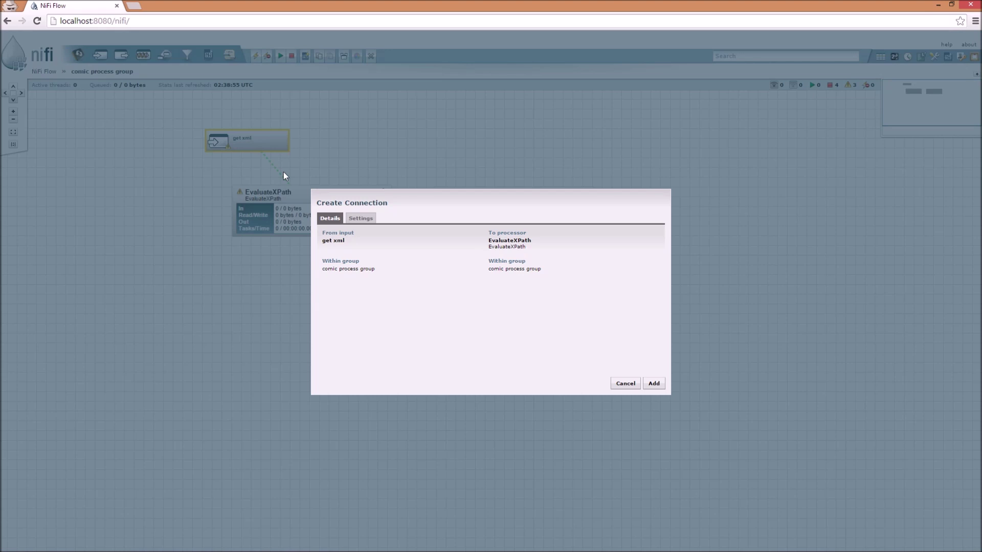
click(653, 384)
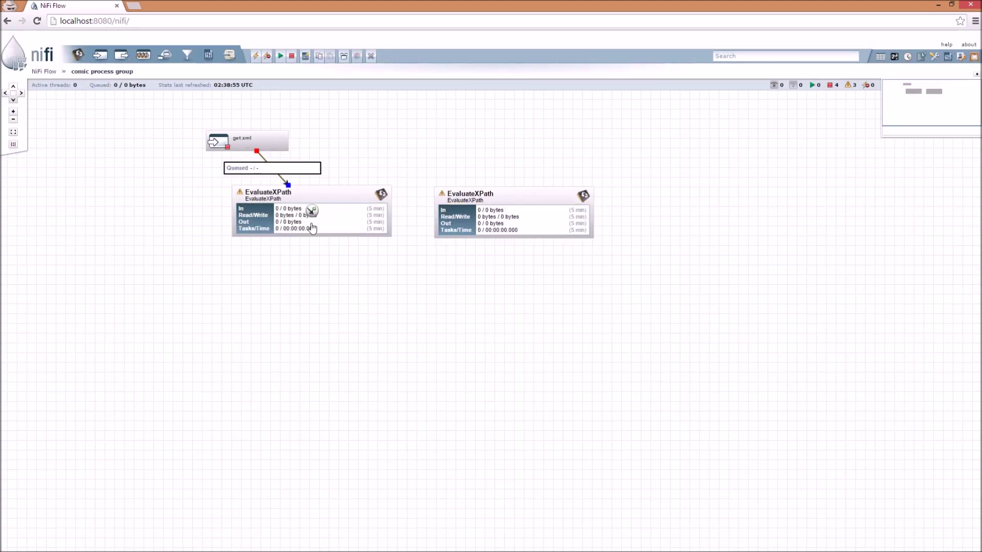
click(263, 230)
click(258, 144)
Move the second EvaluateXPath below the first and connect the first one's failure relationship to it
drag(515, 210, 294, 284)
click(314, 209)
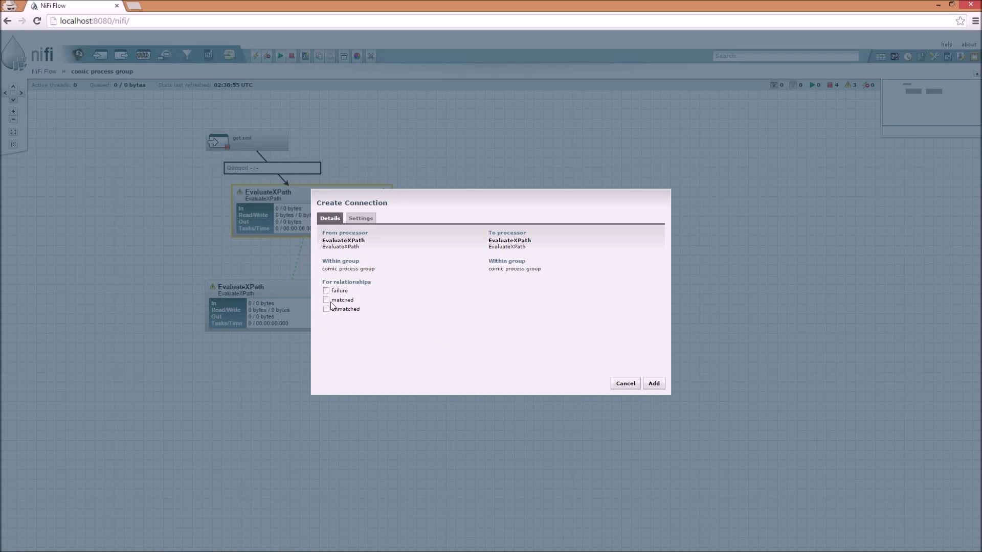
click(326, 290)
click(654, 384)
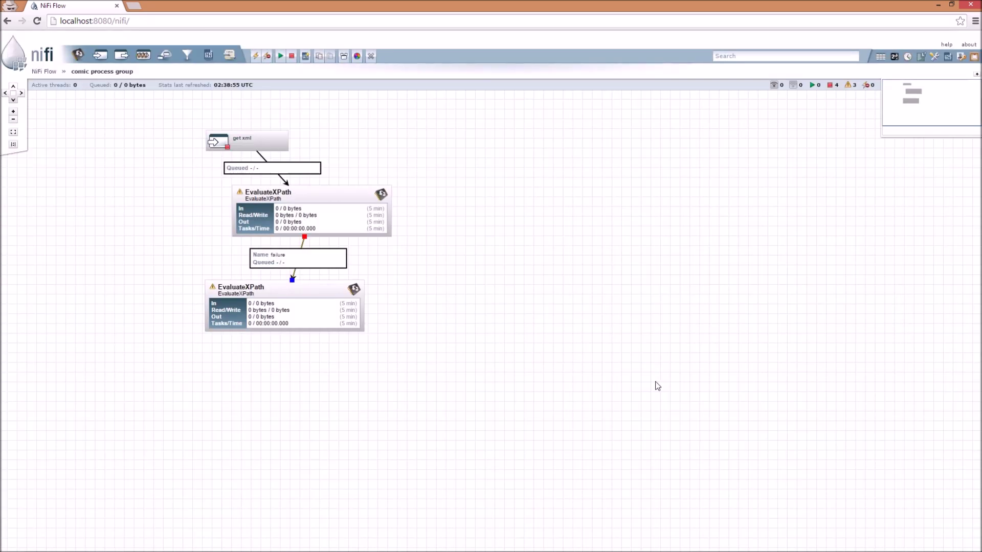
Add a second connection from the upper EvaluateXPath to the lower one for the unmatched relationship
drag(313, 210, 337, 306)
double_click(340, 310)
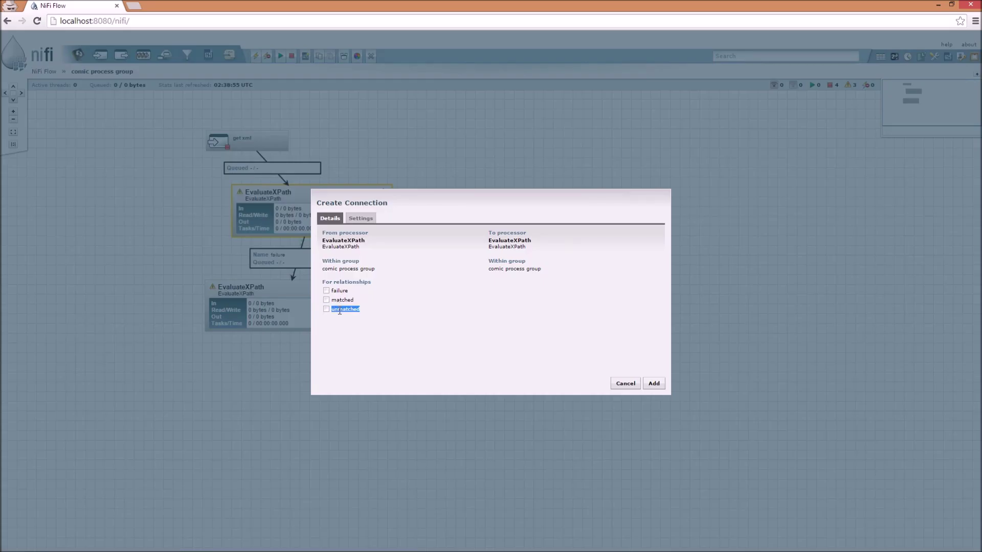
click(326, 308)
click(653, 384)
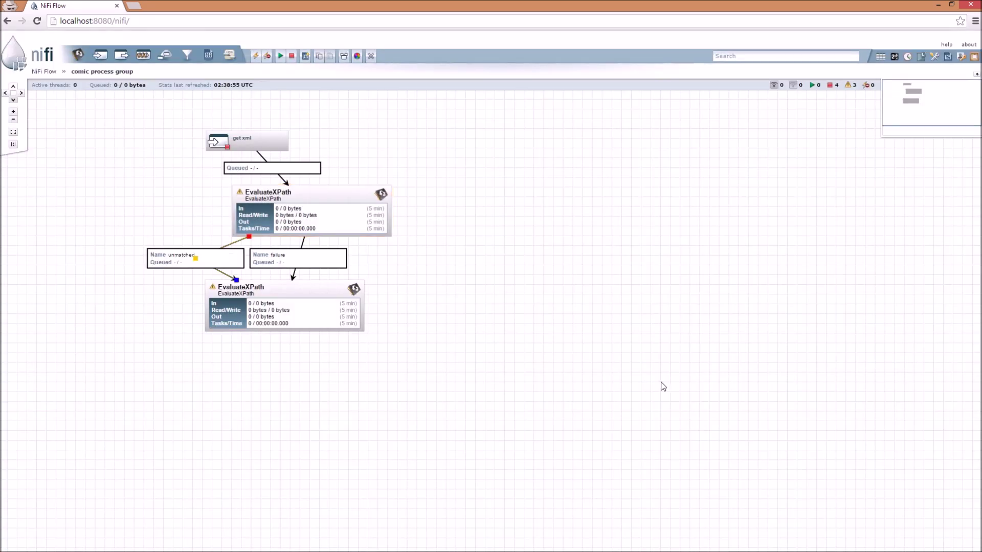
Add an output port named "to matched/unmatched" and connect the lower EvaluateXPath's matched and unmatched relationships to it
click(314, 314)
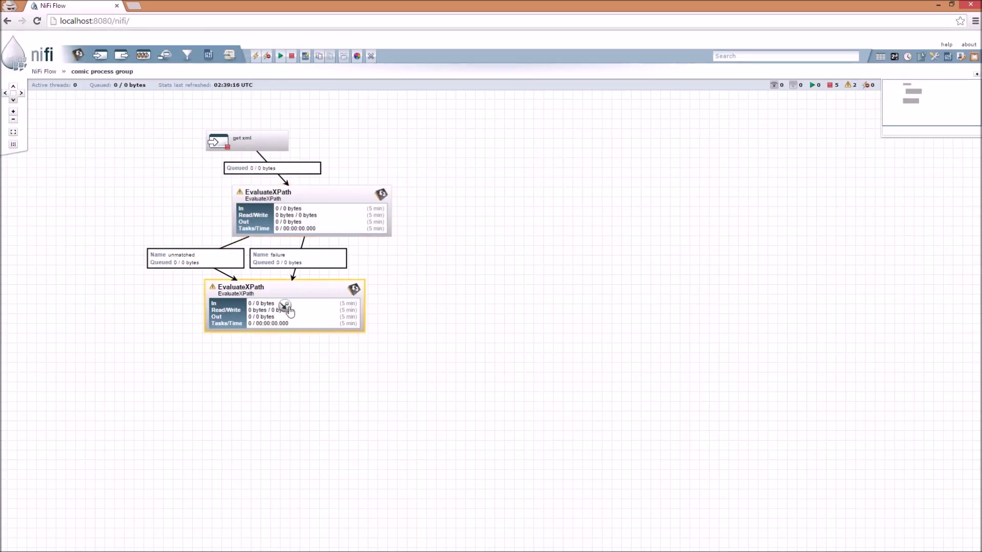
drag(123, 56, 495, 289)
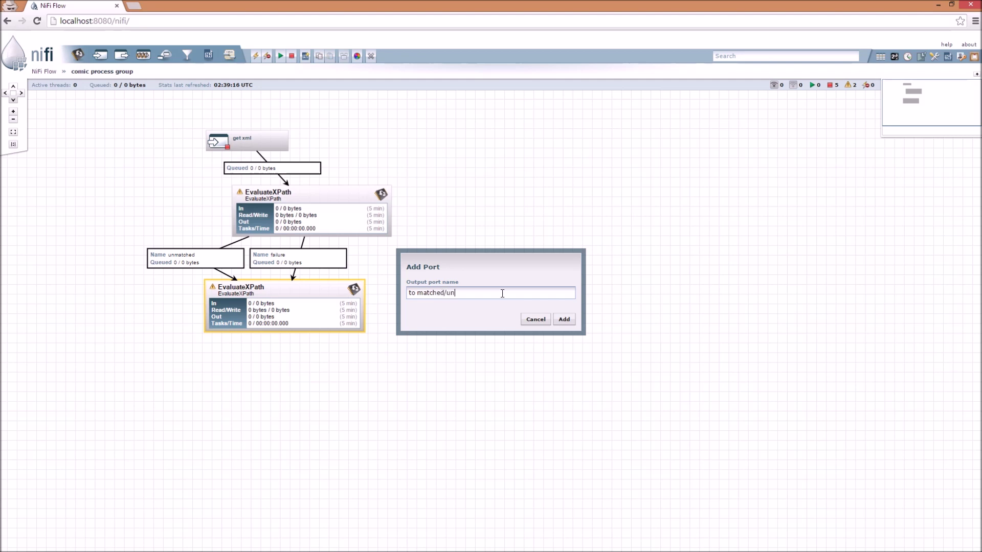
click(564, 318)
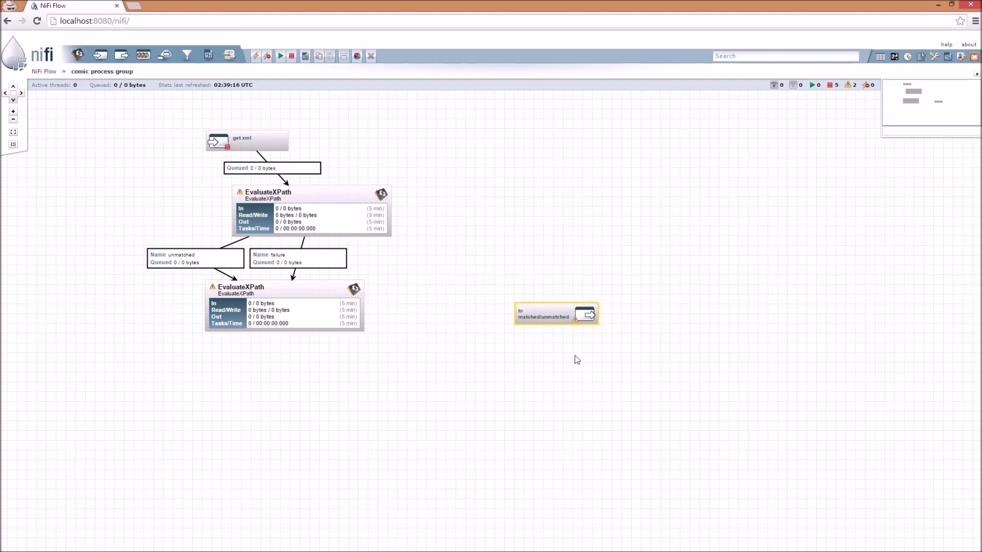
drag(466, 311, 587, 327)
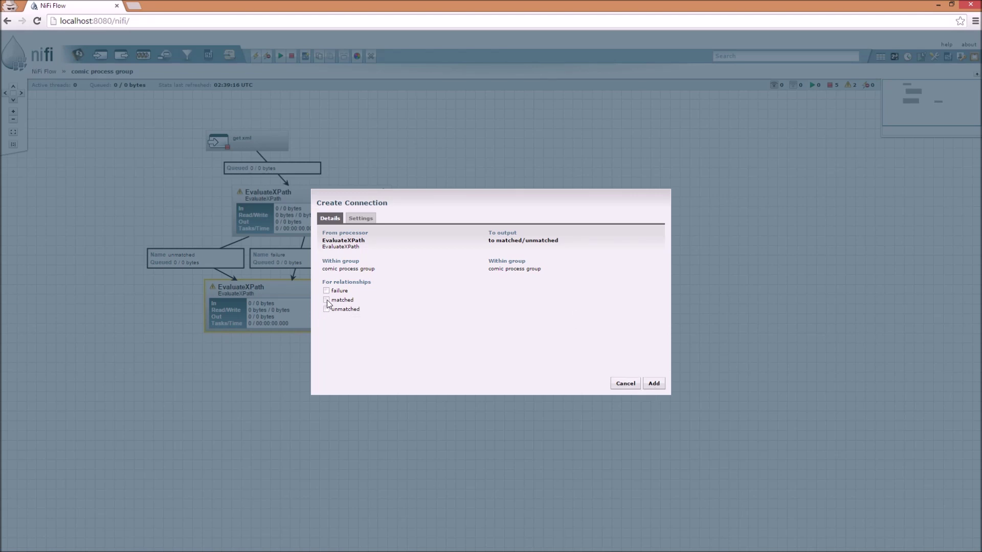
click(655, 384)
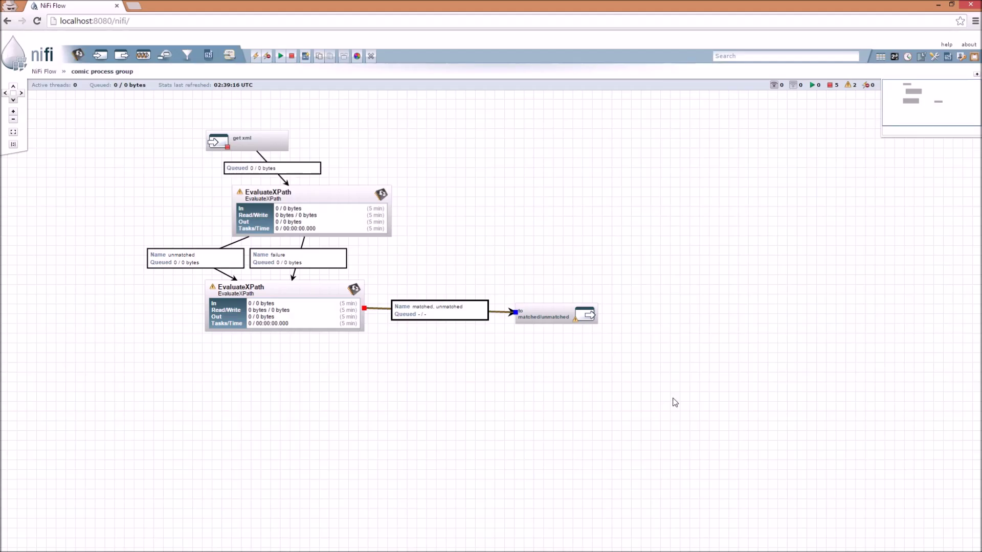
In the root NiFi Flow, add an input port named "get matched/unmatched" and place it just below the comic process group
click(44, 72)
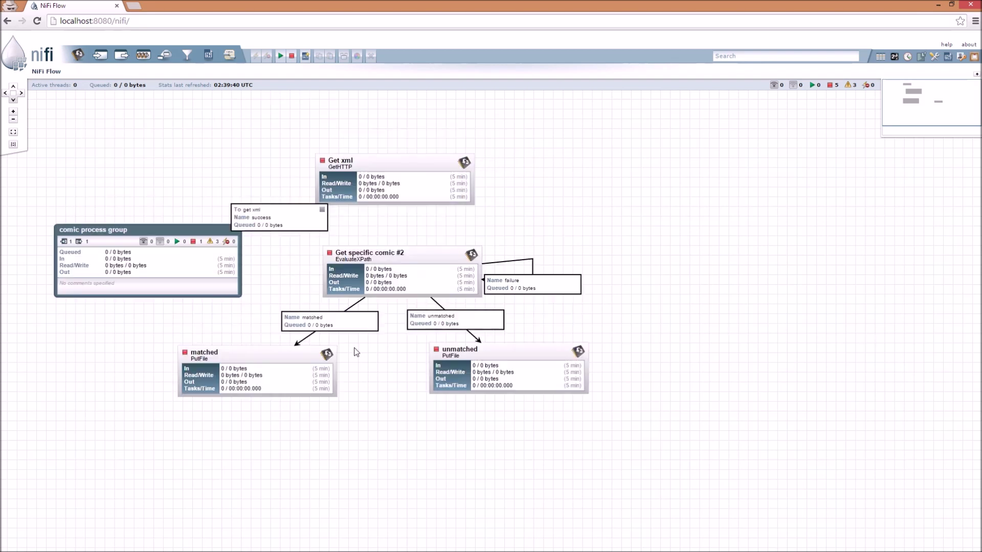
drag(97, 58, 99, 362)
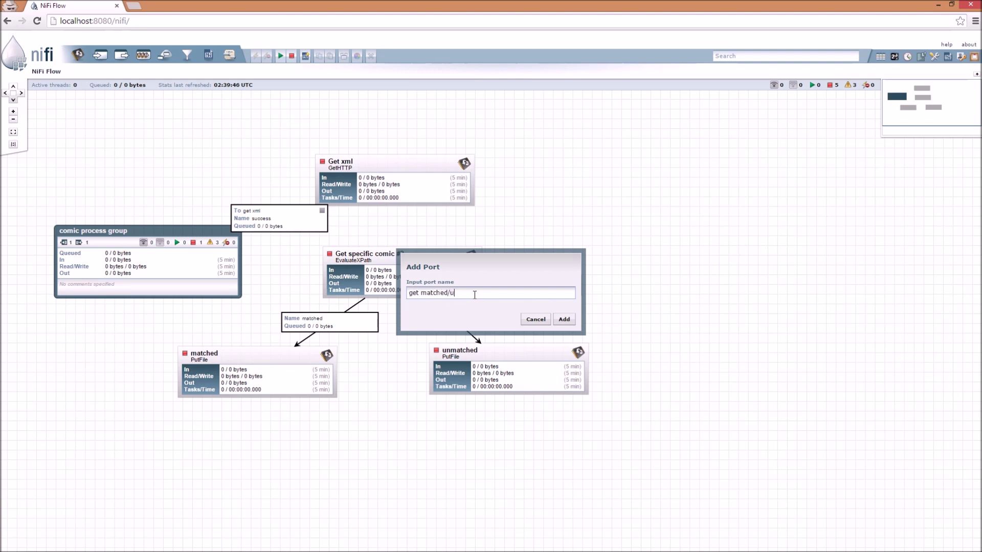
click(564, 320)
drag(131, 367, 71, 329)
Nudge the matched PutFile processor to the right and connect the get matched/unmatched input port to it
click(241, 378)
mouse_move(257, 372)
mouse_down()
mouse_move(145, 354)
mouse_move(268, 357)
mouse_move(268, 373)
mouse_up()
drag(75, 335, 223, 360)
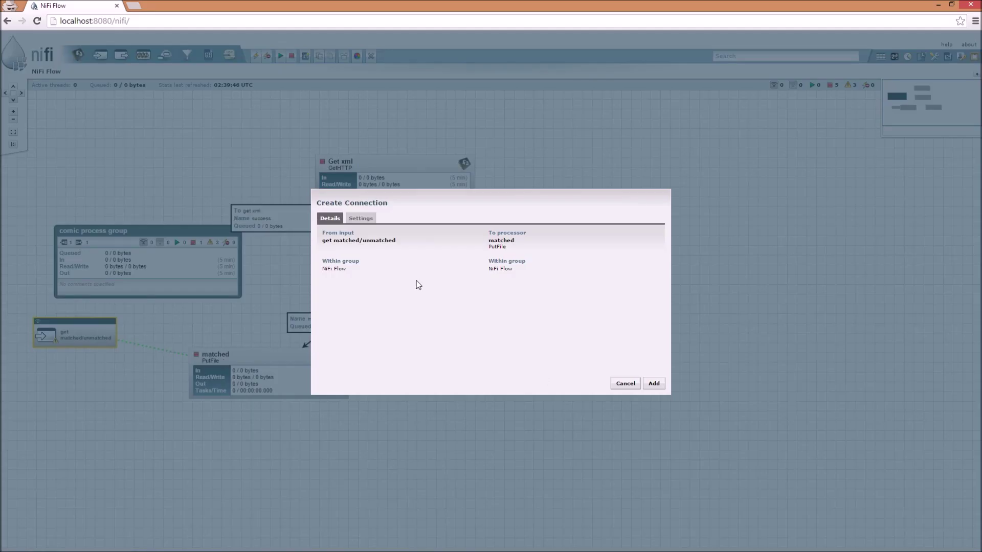
click(654, 384)
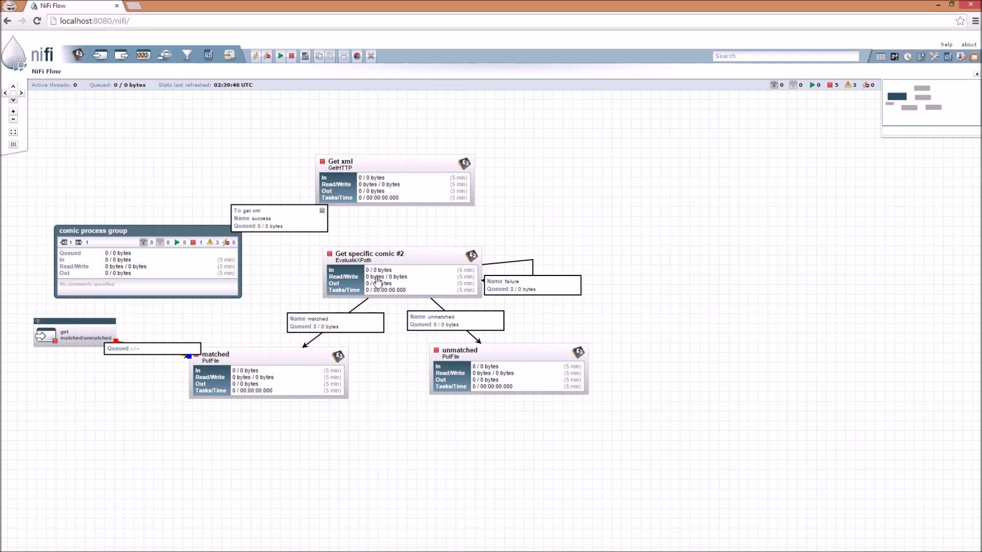
Delete the Get specific comic #2 processor with its connections and move Get xml upward
drag(367, 257, 552, 249)
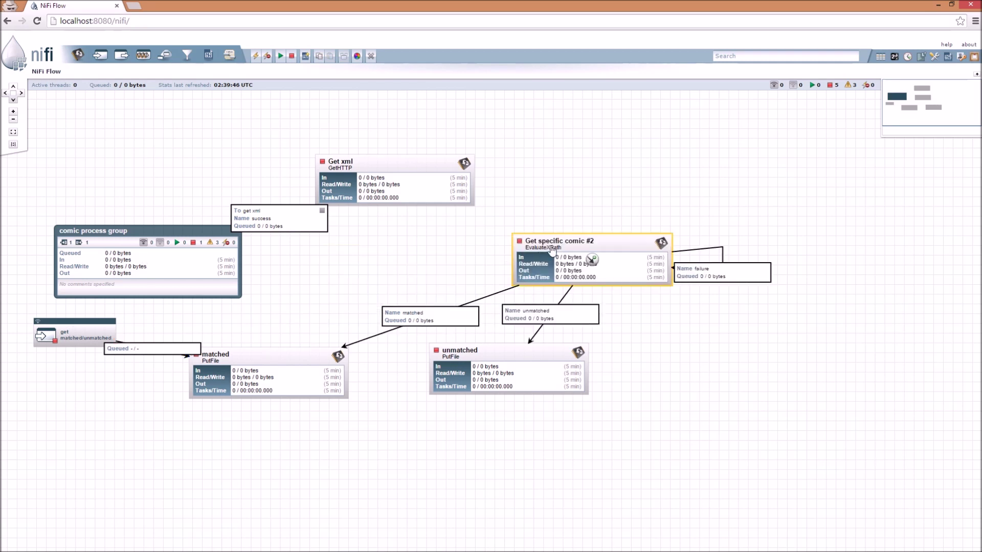
key(Delete)
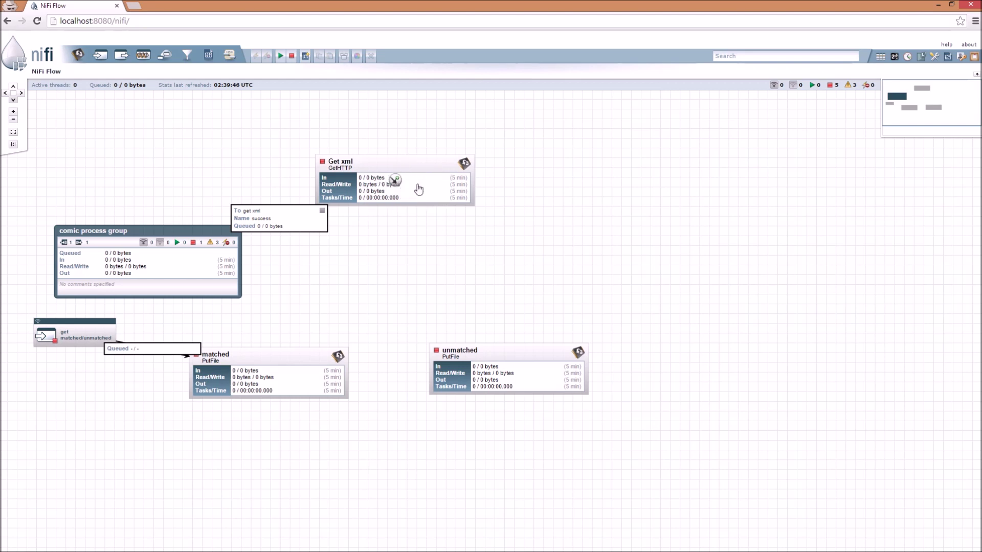
drag(378, 166, 396, 106)
Inside the comic process group, add a nested process group named "new process group" and enter it
double_click(95, 277)
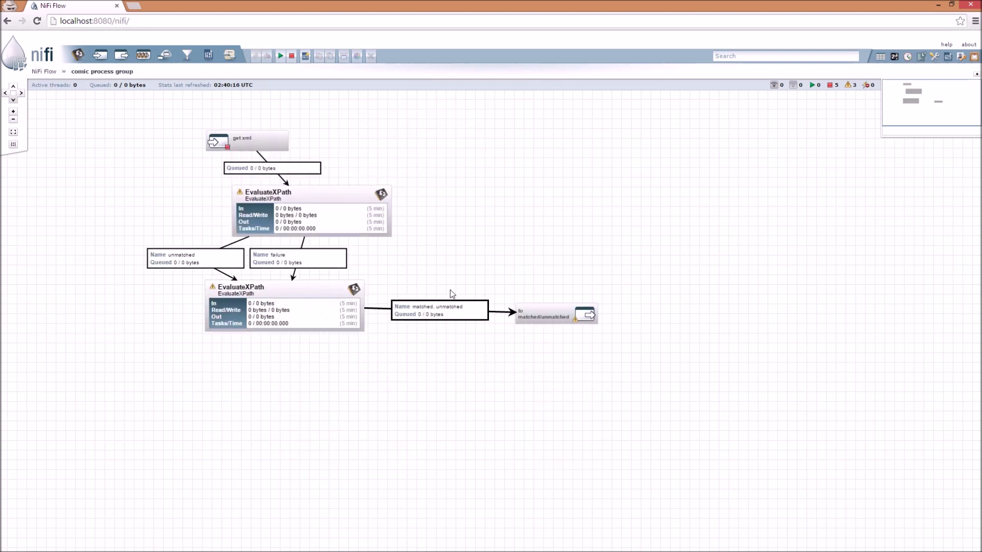
drag(143, 55, 542, 200)
text(new )
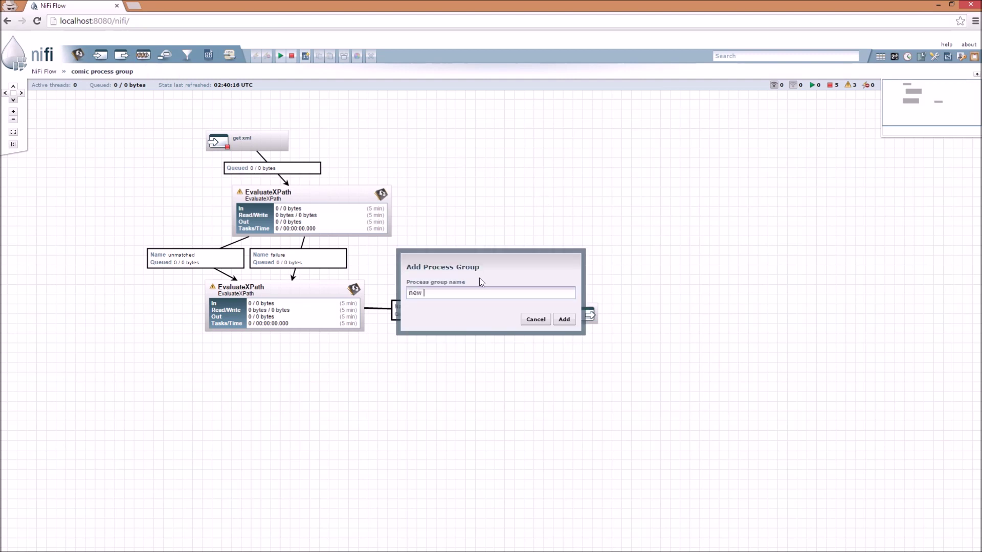
text(process group)
key(Return)
double_click(602, 237)
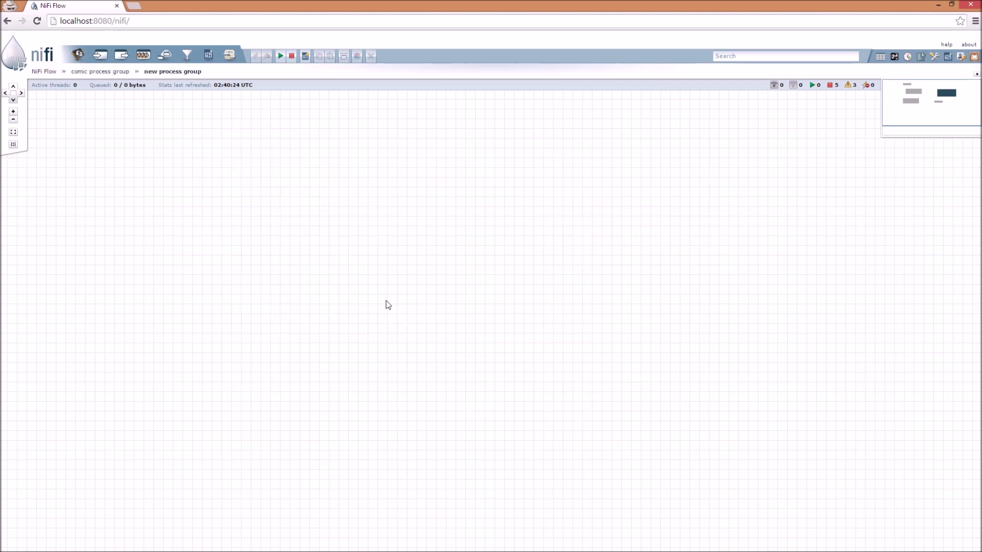
Go back up through the comic process group to the root NiFi Flow and inspect the matched and unmatched PutFile processors
click(118, 70)
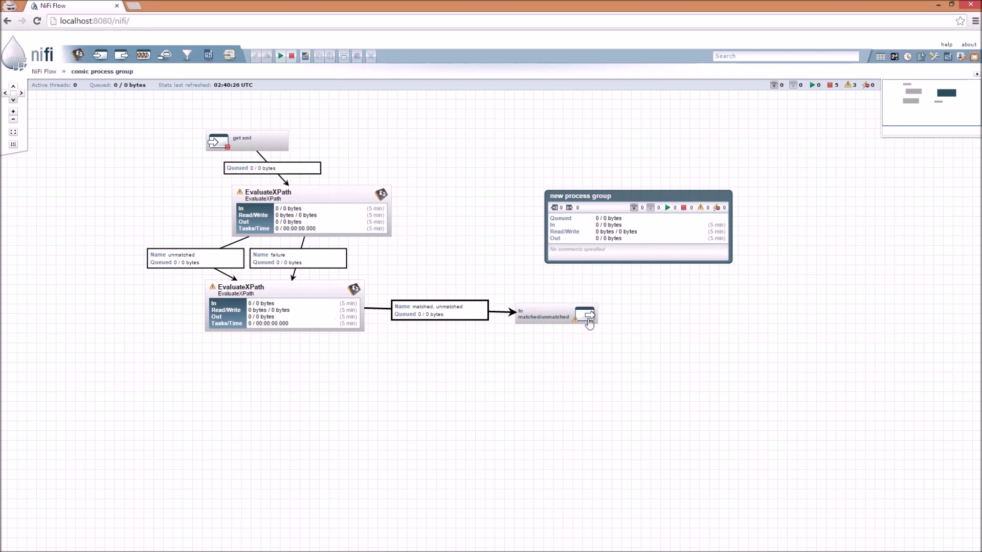
click(49, 72)
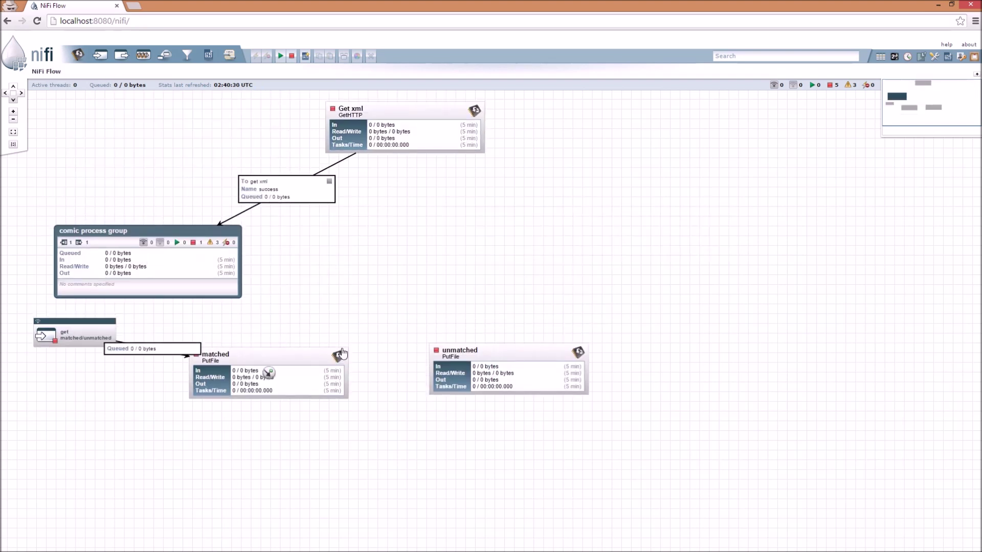
click(285, 361)
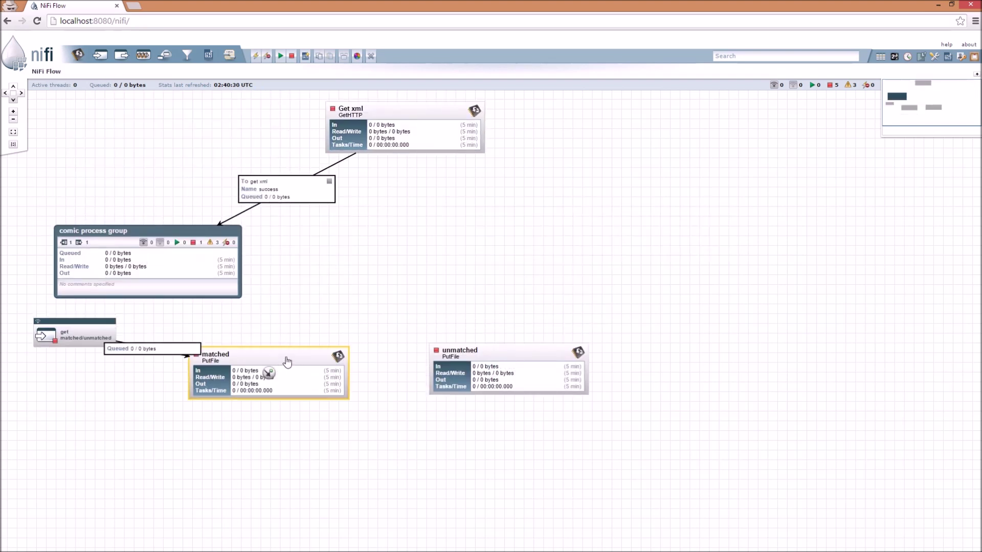
click(533, 352)
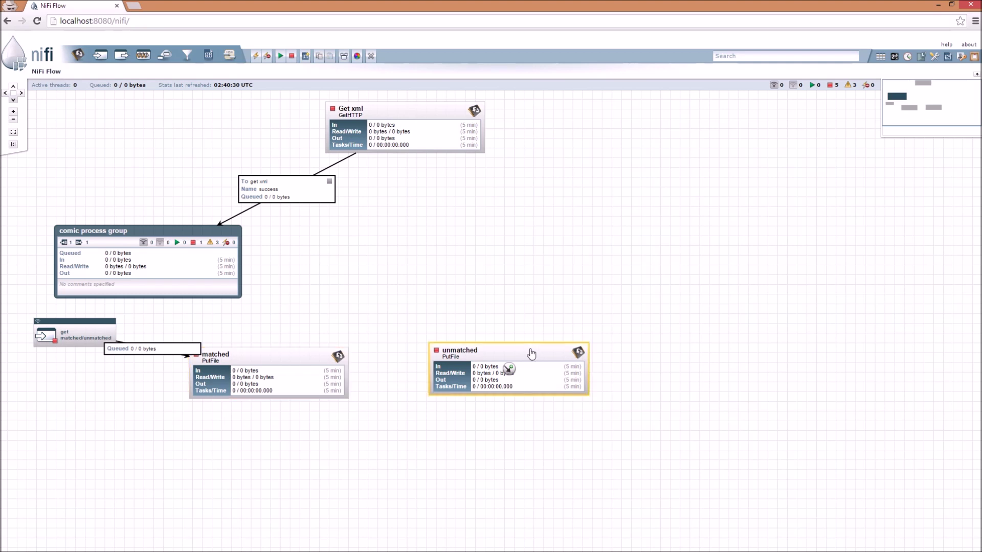
Browse the processor types available to add, checking the descriptions of PutHDFS, PutKafka and PutJMS, and close the list without adding one
drag(82, 60, 409, 207)
drag(684, 237, 685, 217)
scroll(490, 234, down, 1)
scroll(477, 307, down, 1)
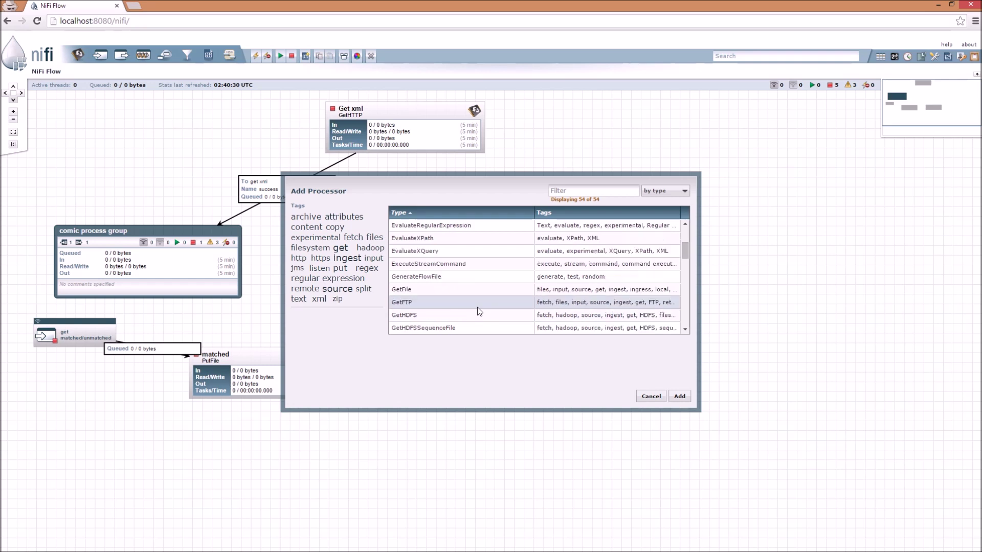
scroll(477, 306, down, 9)
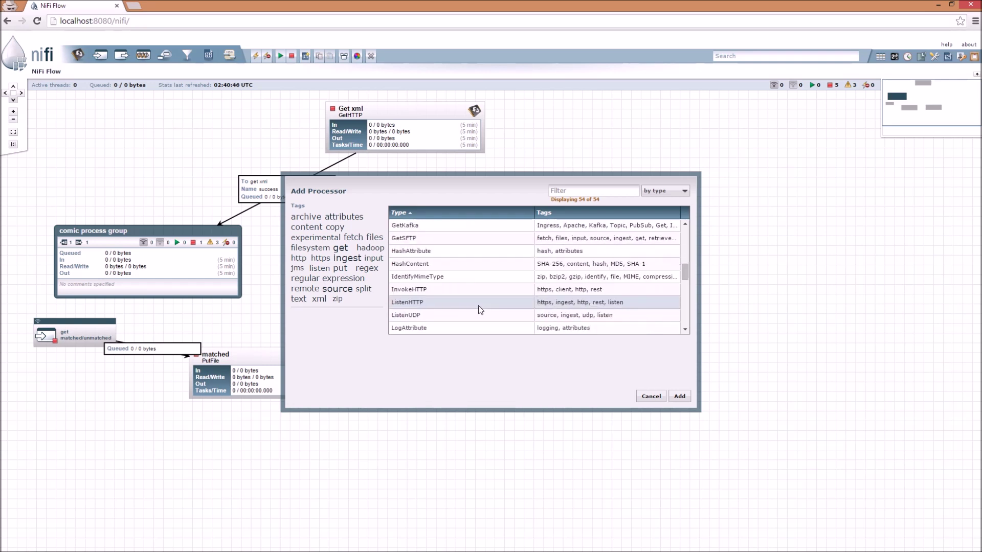
scroll(478, 305, up, 4)
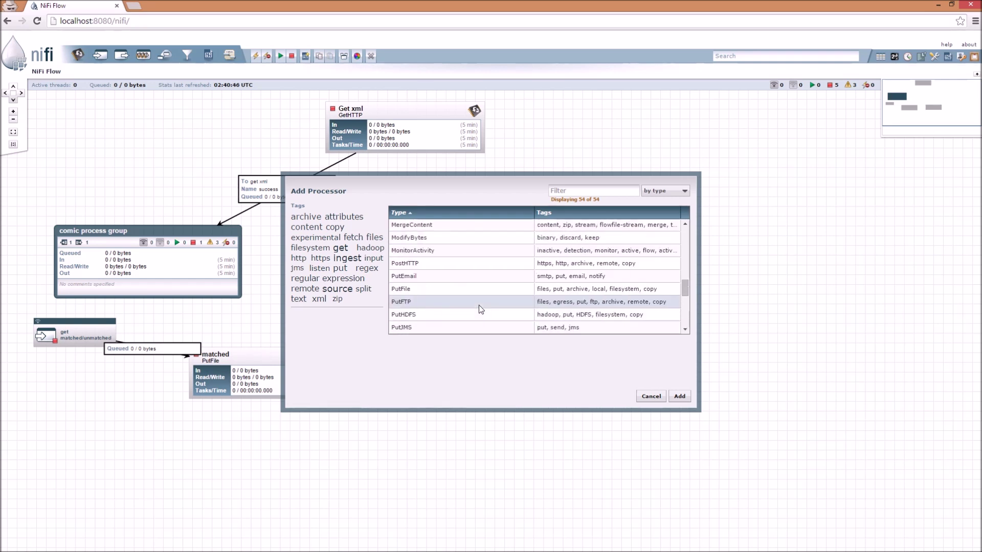
click(446, 313)
scroll(471, 309, down, 1)
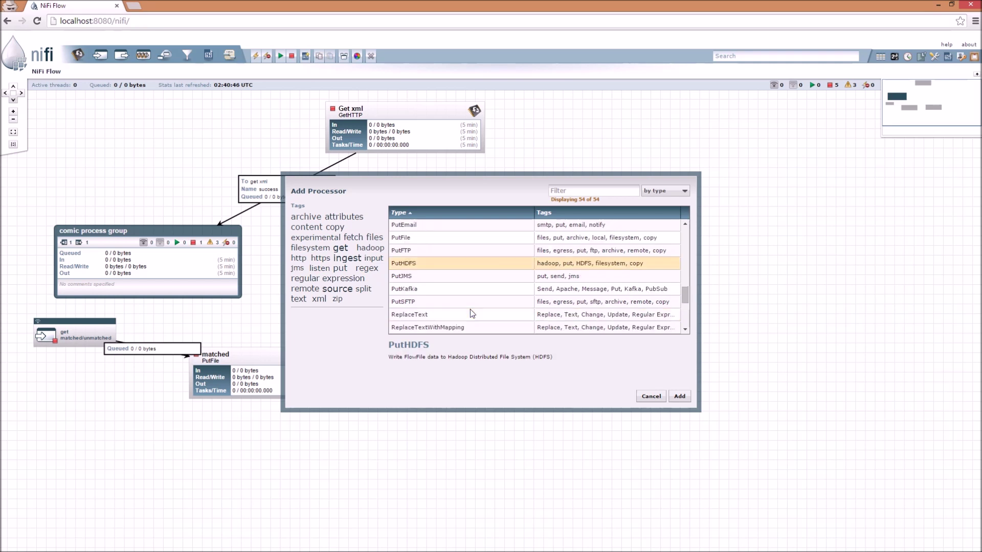
click(488, 276)
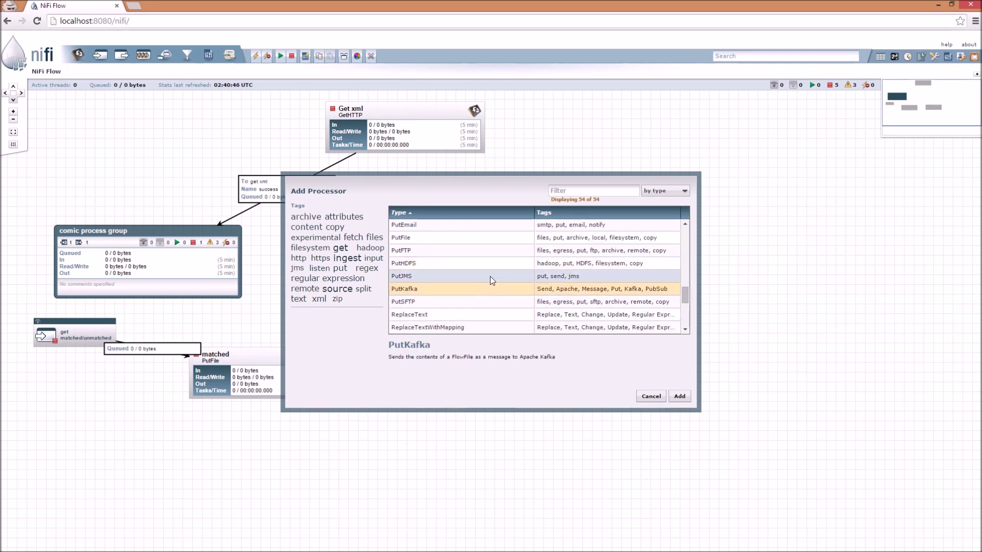
scroll(504, 299, down, 1)
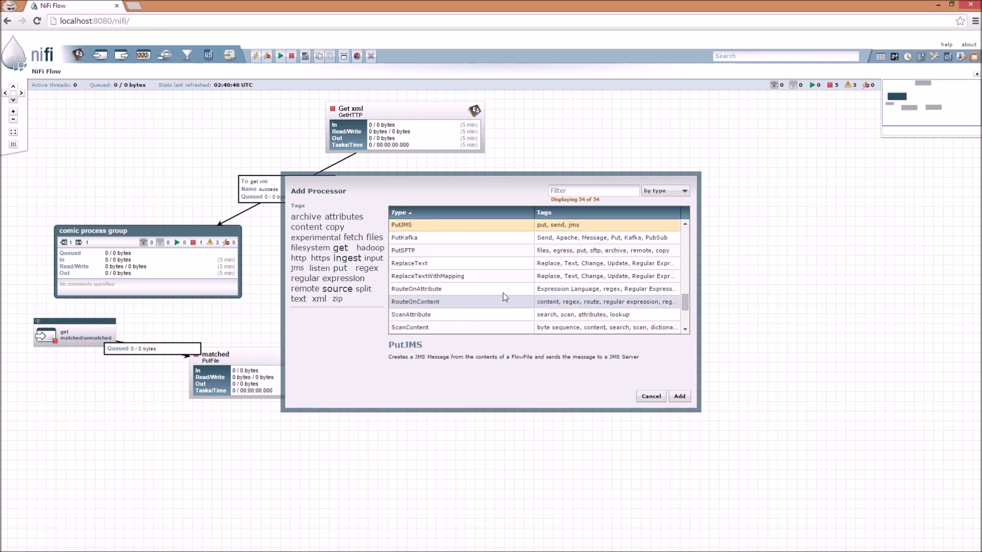
scroll(513, 271, down, 1)
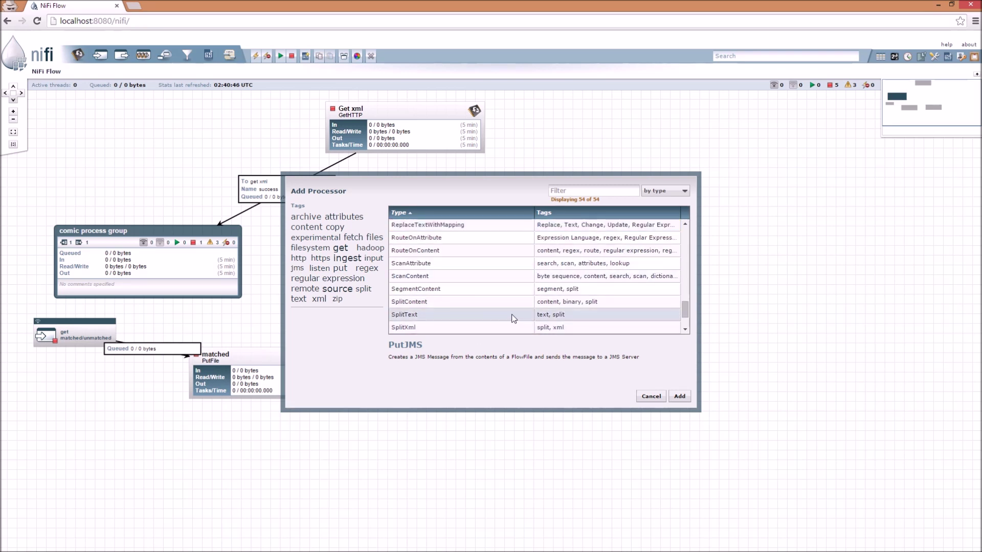
scroll(513, 318, down, 1)
click(651, 396)
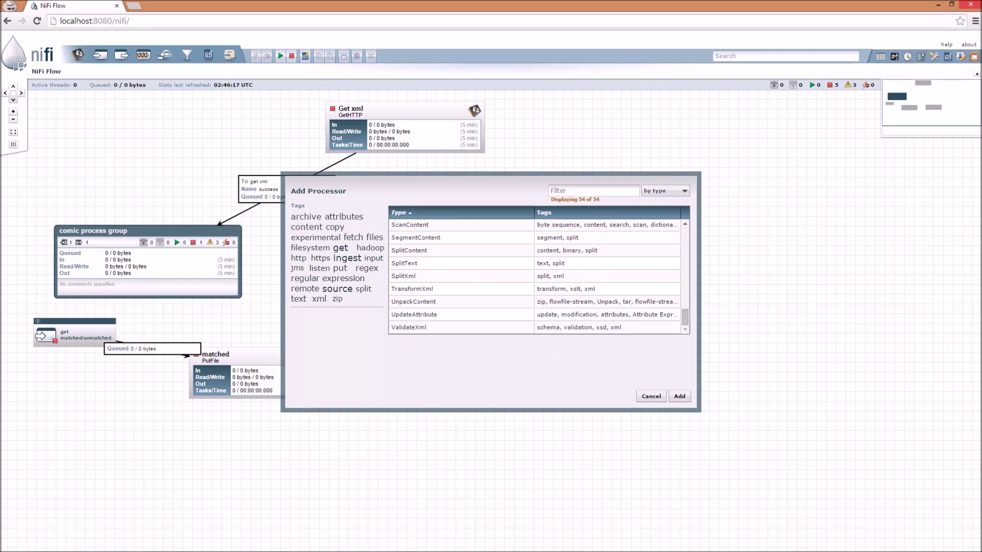
click(658, 396)
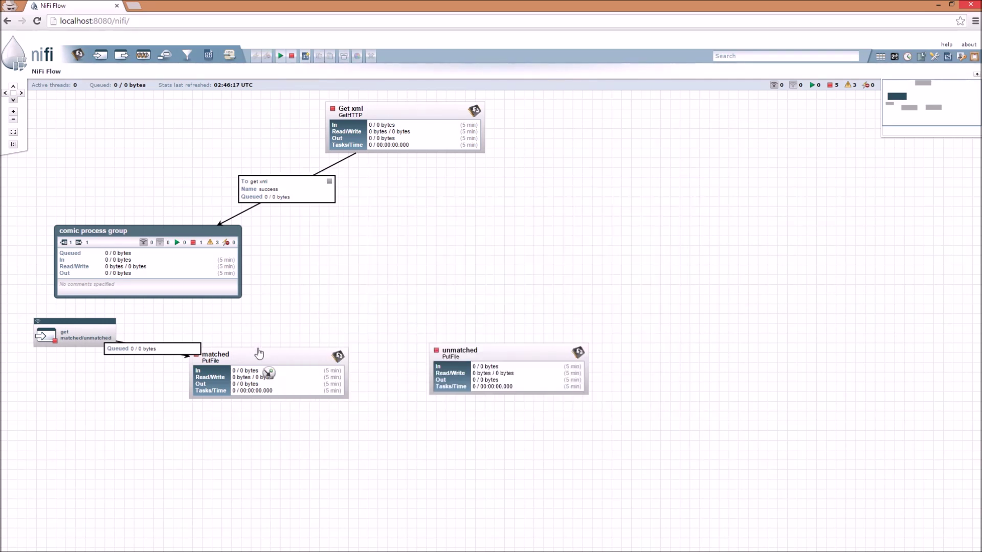
Open the usage documentation of the Get xml processor and read the GetHTTP description, properties and relationships
click(398, 126)
right_click(399, 127)
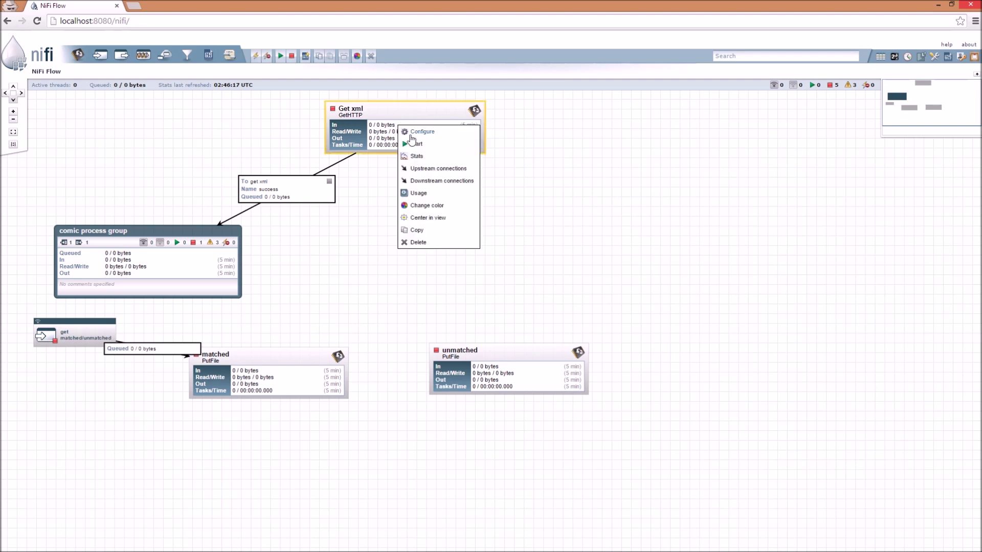
click(421, 197)
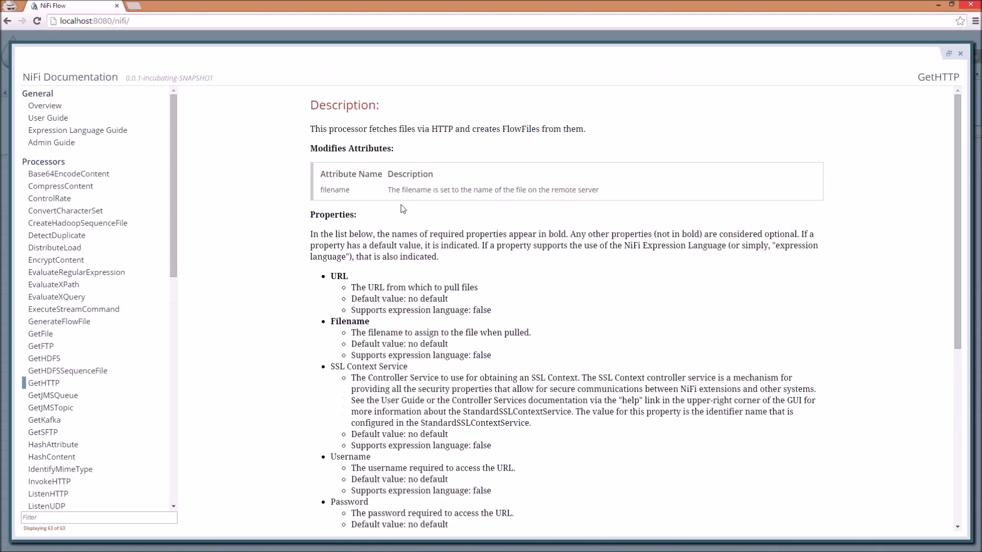
scroll(647, 238, down, 1)
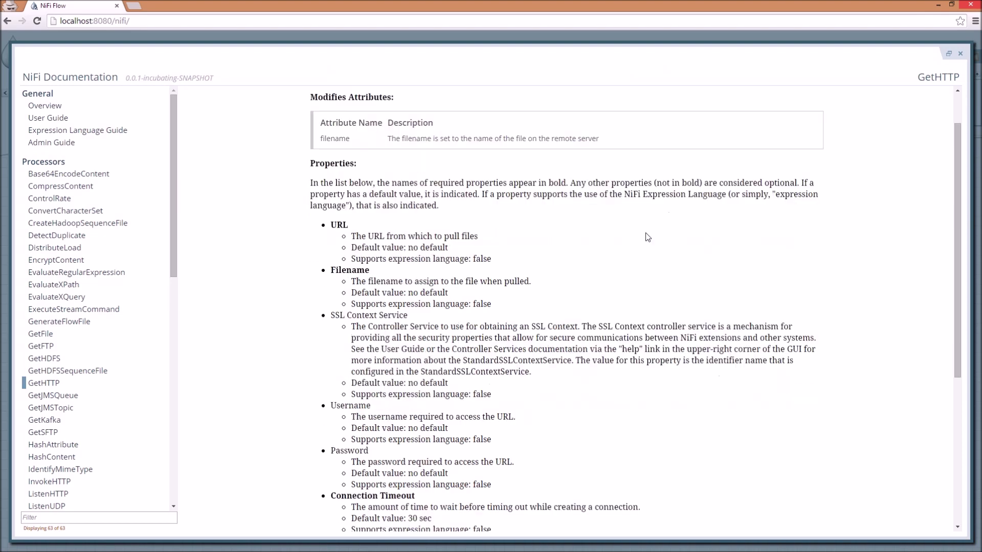
scroll(392, 265, down, 5)
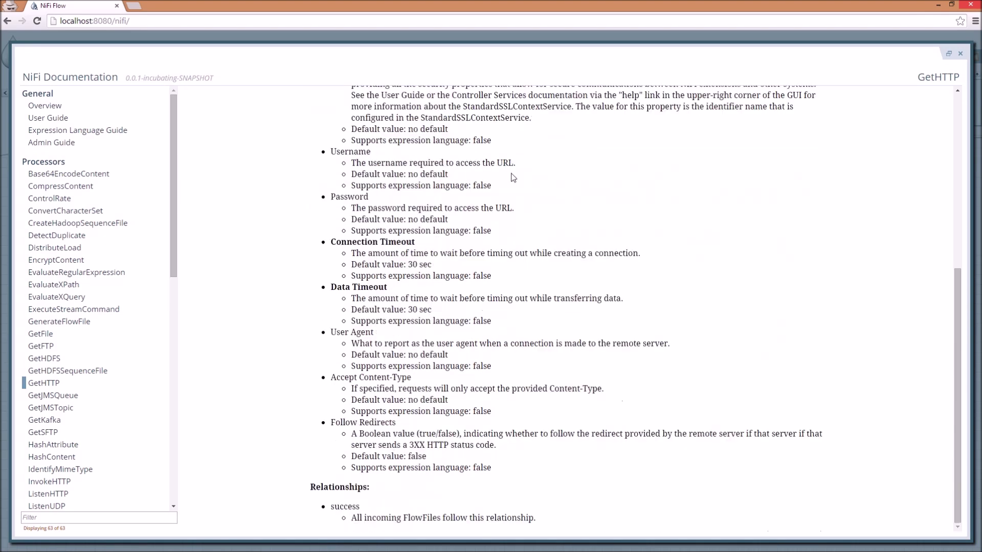
scroll(395, 242, up, 6)
drag(299, 192, 557, 327)
click(556, 327)
scroll(556, 327, down, 6)
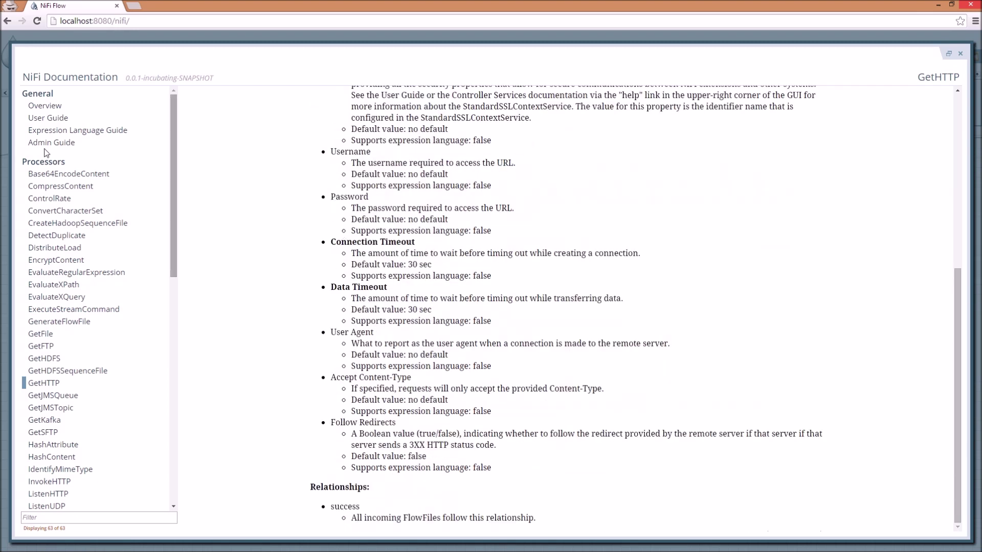
Open the Expression Language Guide in the documentation and look through its table of contents
click(61, 134)
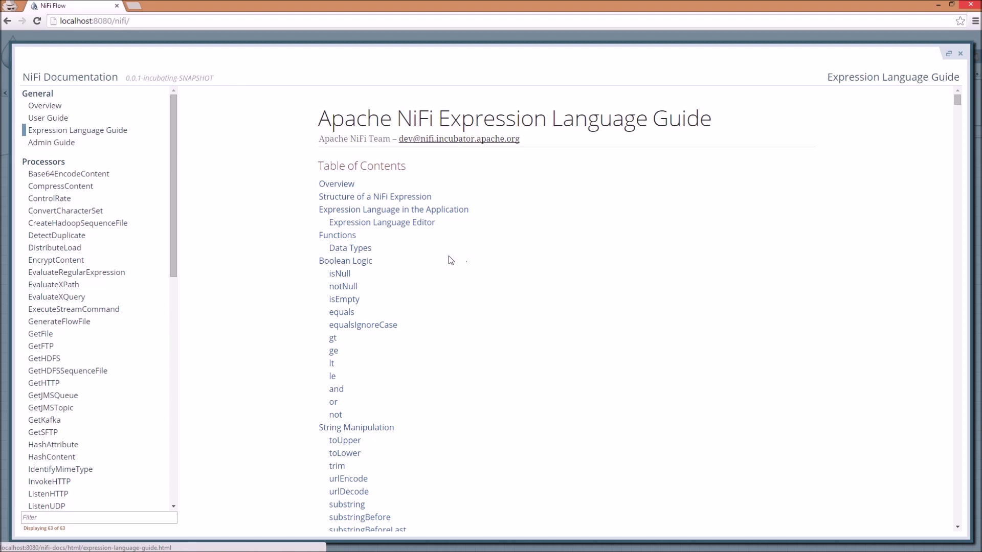
scroll(455, 255, down, 7)
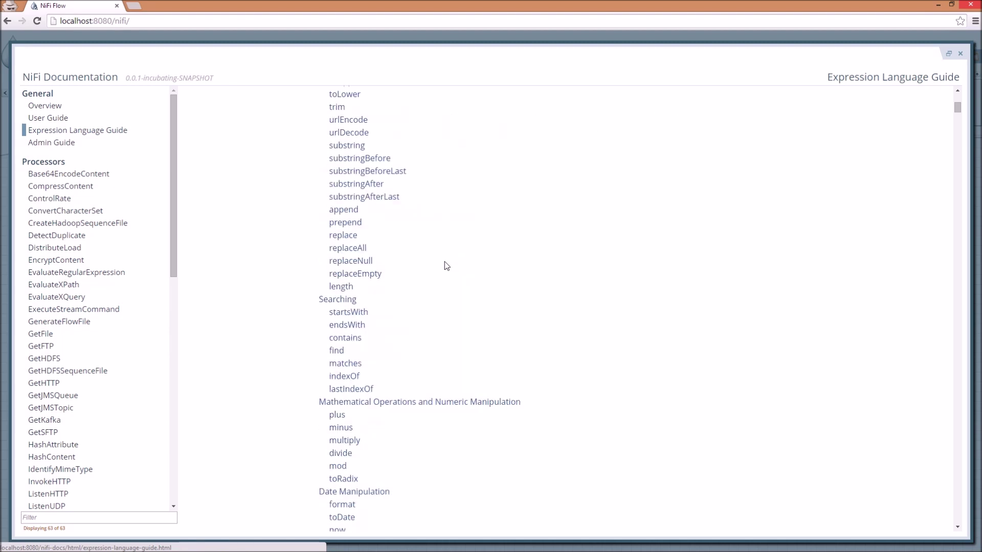
scroll(446, 266, down, 10)
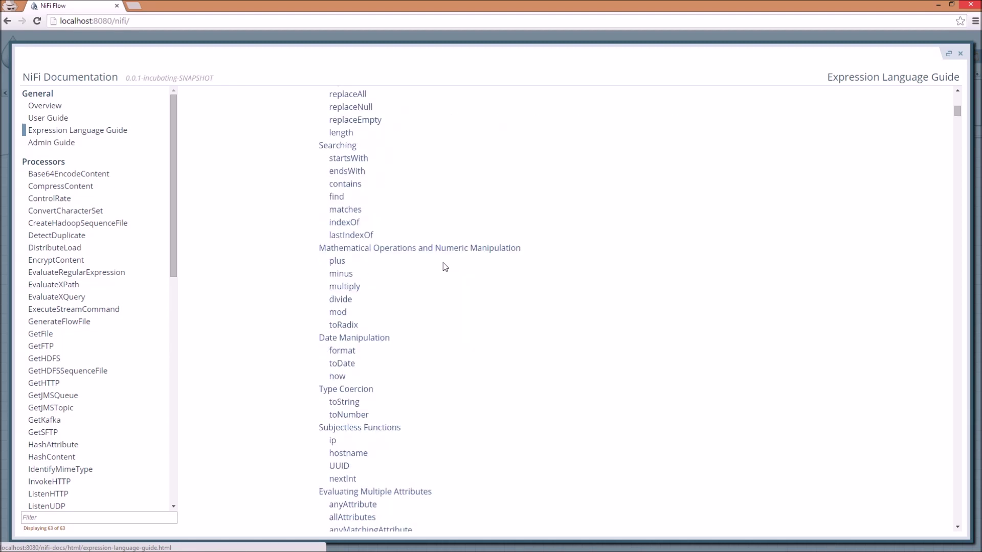
Read the PutFile processor's properties in the documentation, close the documentation and deselect Get xml on the canvas
drag(174, 142, 173, 313)
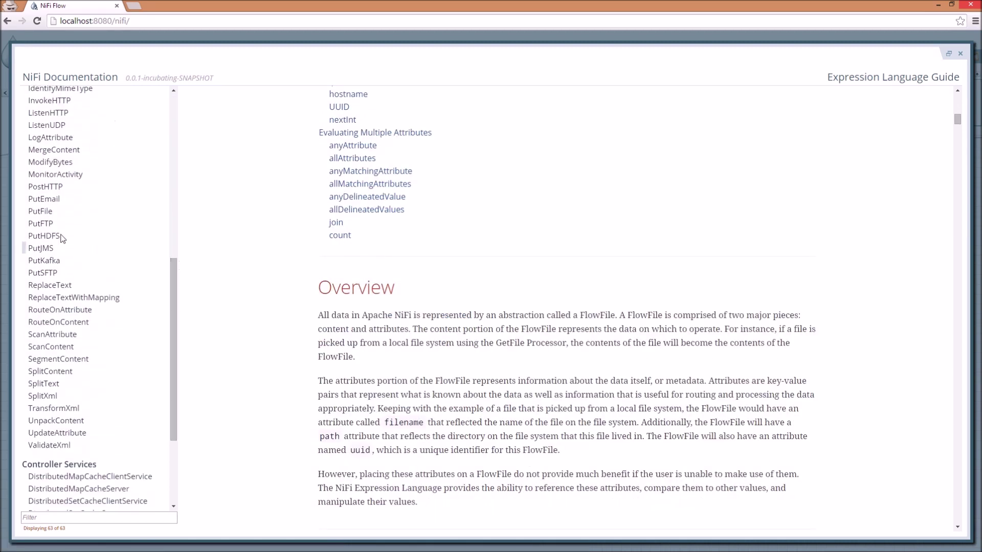
click(85, 216)
double_click(338, 206)
click(514, 224)
scroll(604, 268, down, 5)
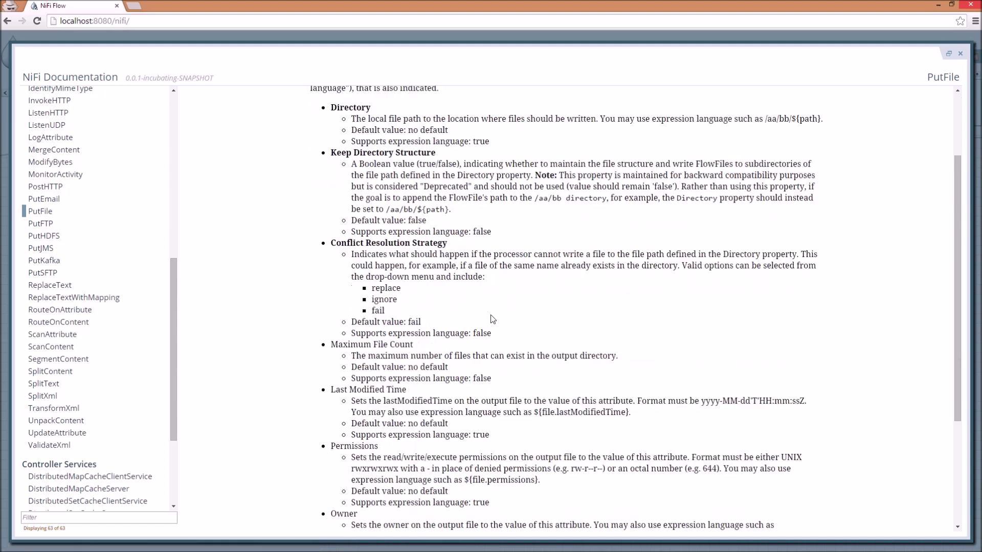
click(960, 53)
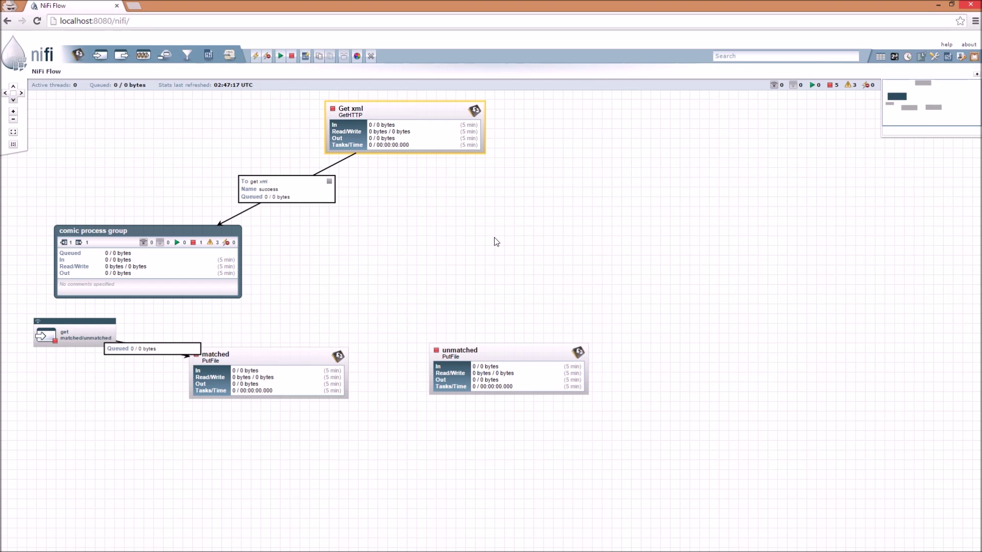
click(383, 259)
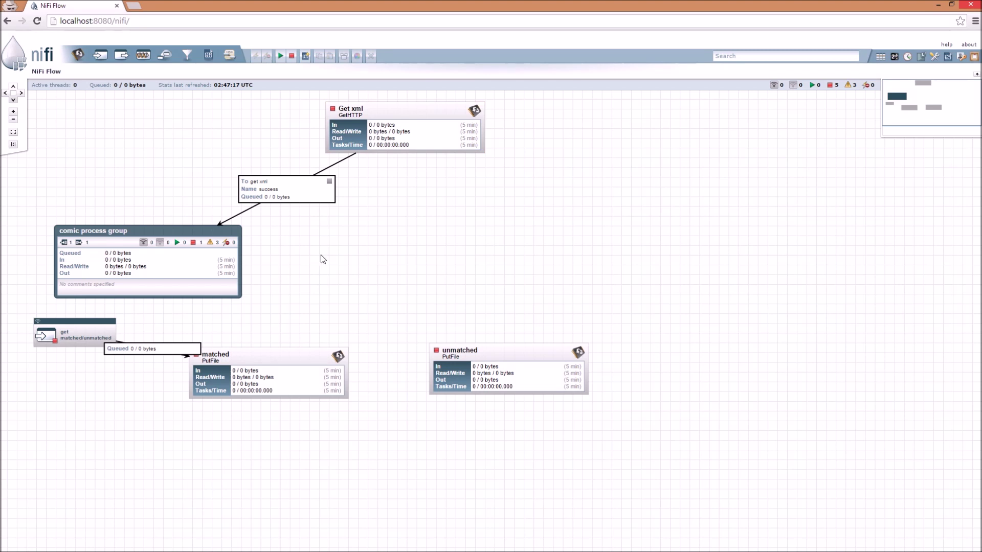